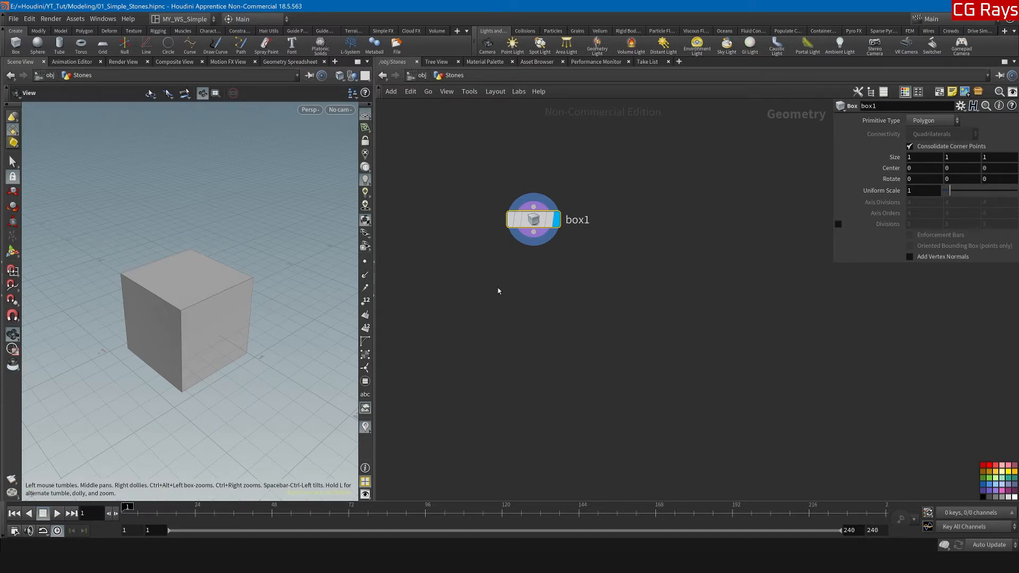
Step: Add a Voronoi Fracture node below box1 and wire box1's output into its geometry input
key(Tab)
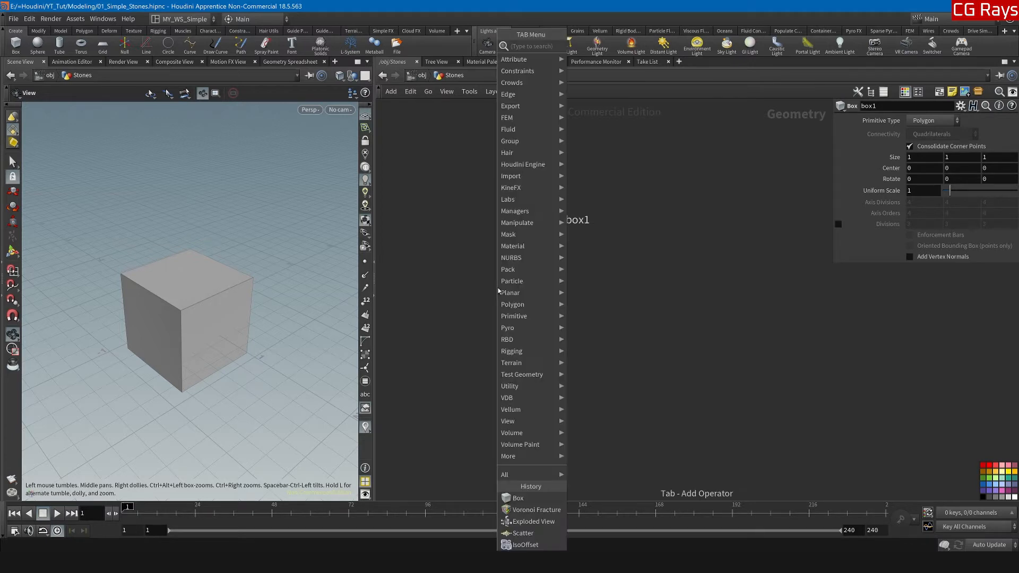
text(vor)
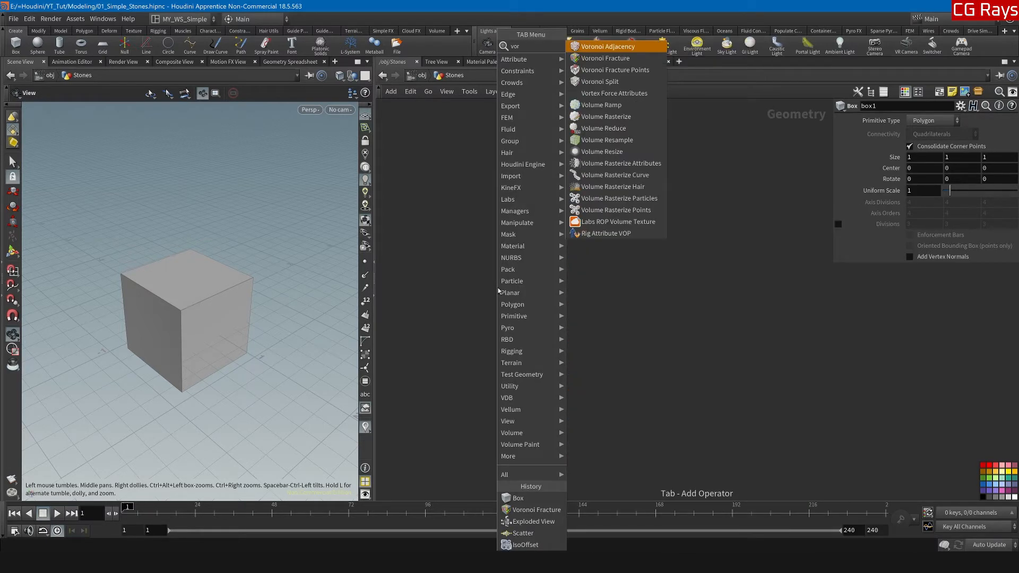
click(605, 58)
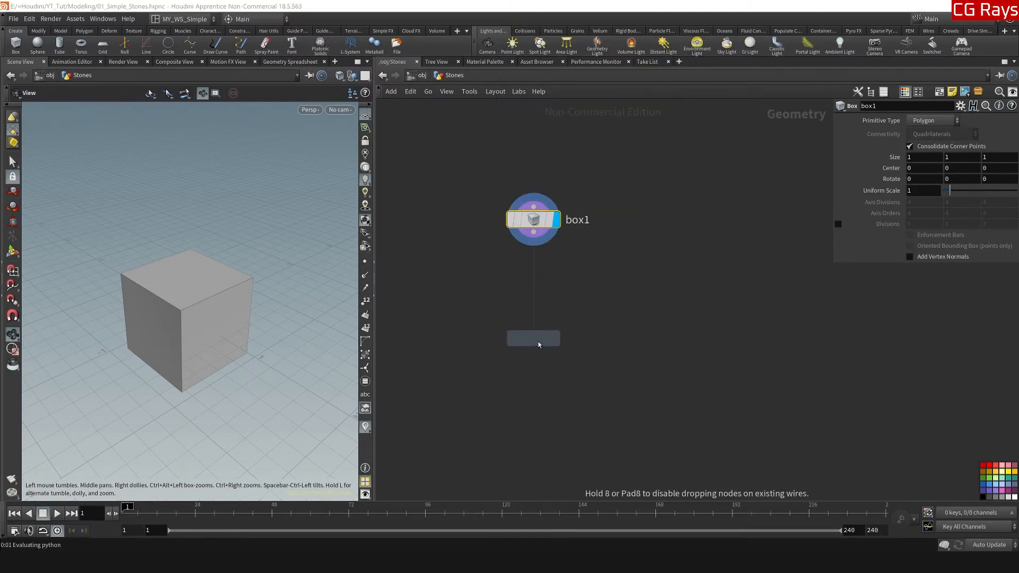
click(533, 349)
click(533, 231)
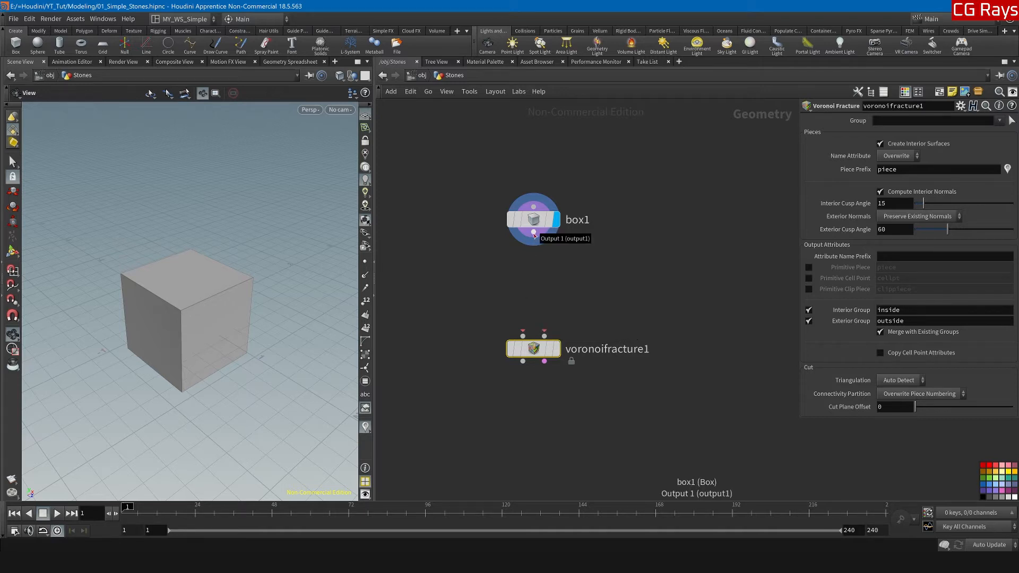
click(533, 256)
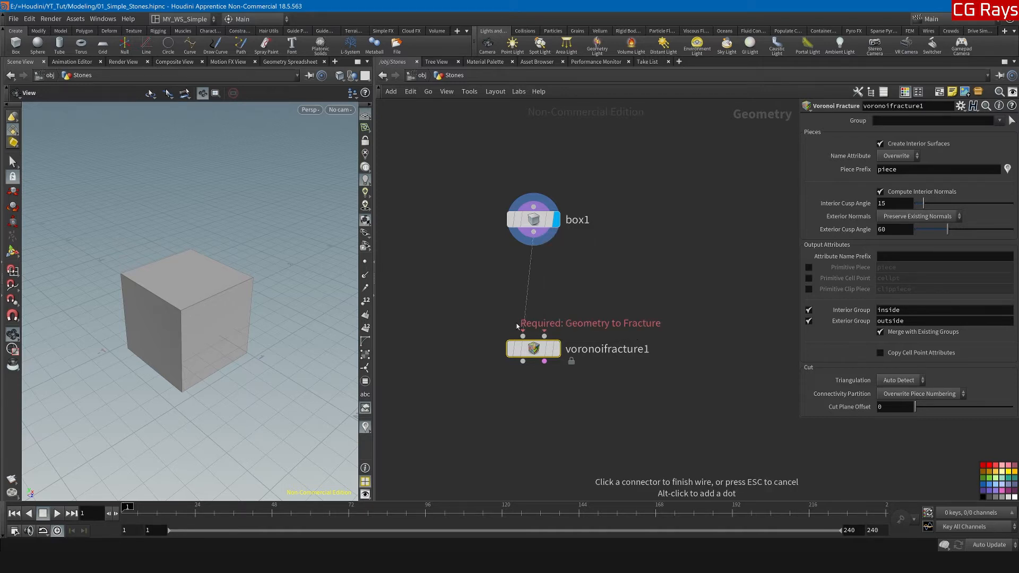
click(522, 334)
drag(535, 348, 534, 387)
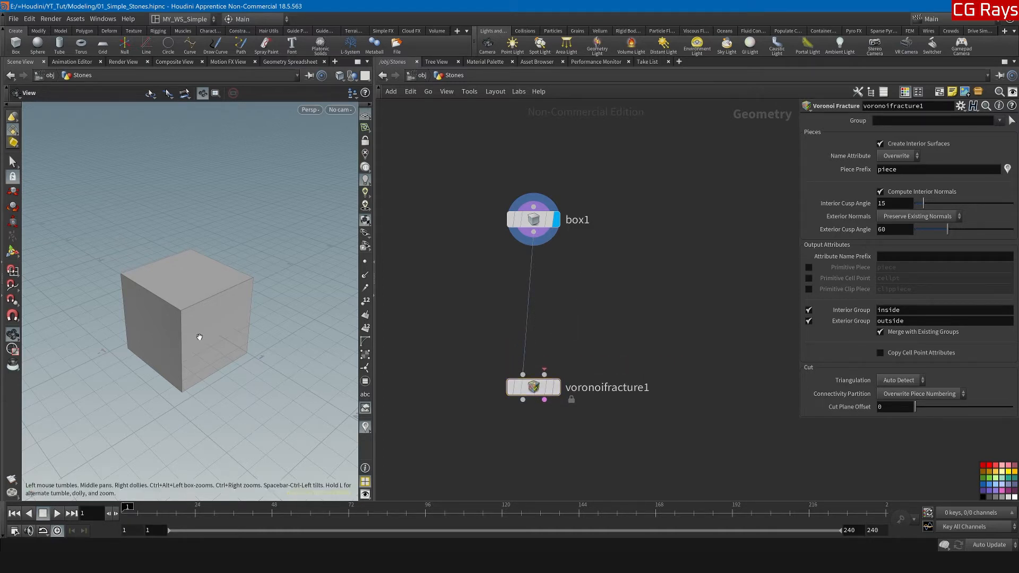
Step: Add an IsoOffset node beside box1, wire box1's output into its first input, and display it
mouse_move(557, 229)
key(Tab)
text(iso)
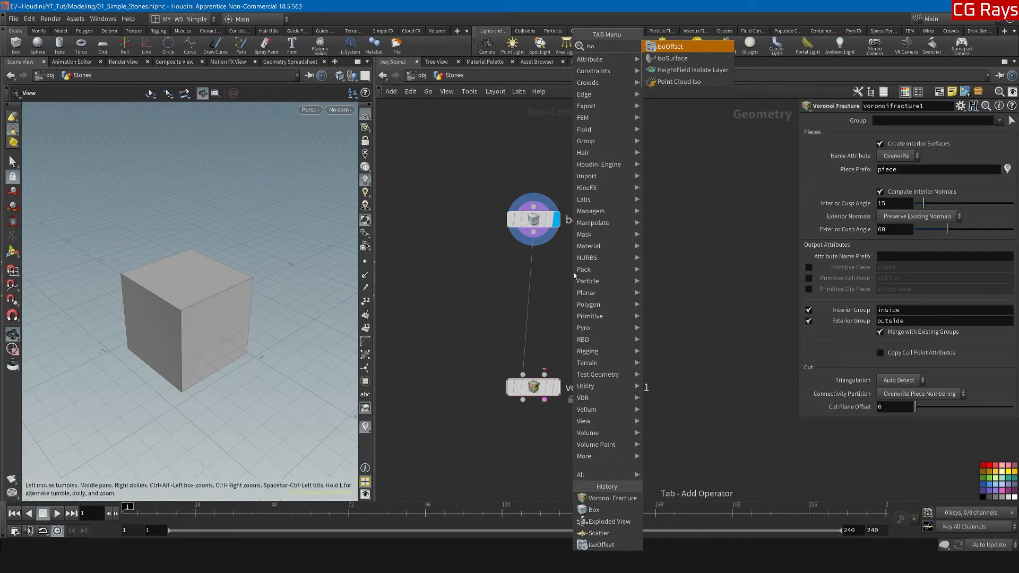
key(Return)
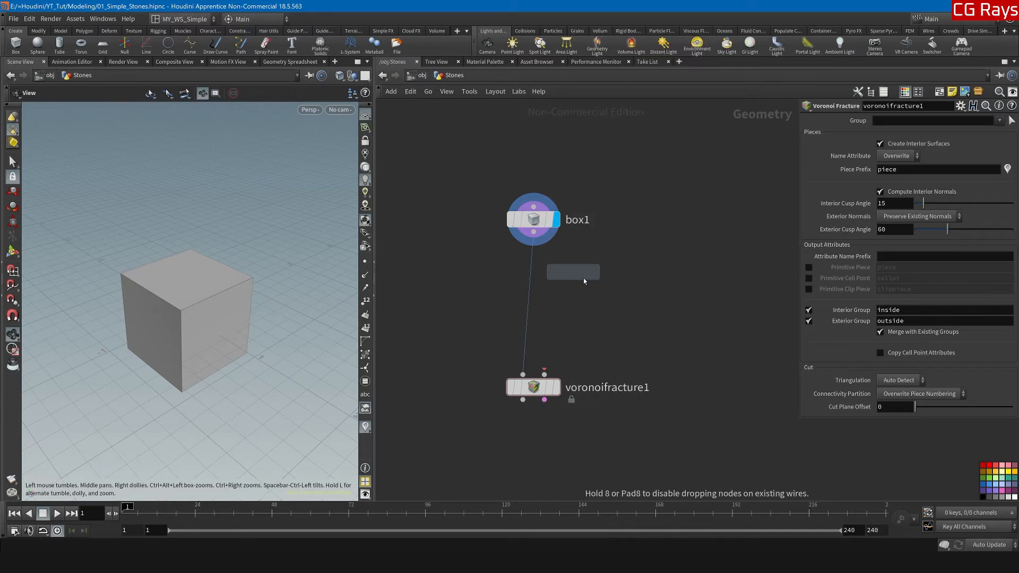
click(625, 281)
drag(539, 234, 614, 268)
click(647, 280)
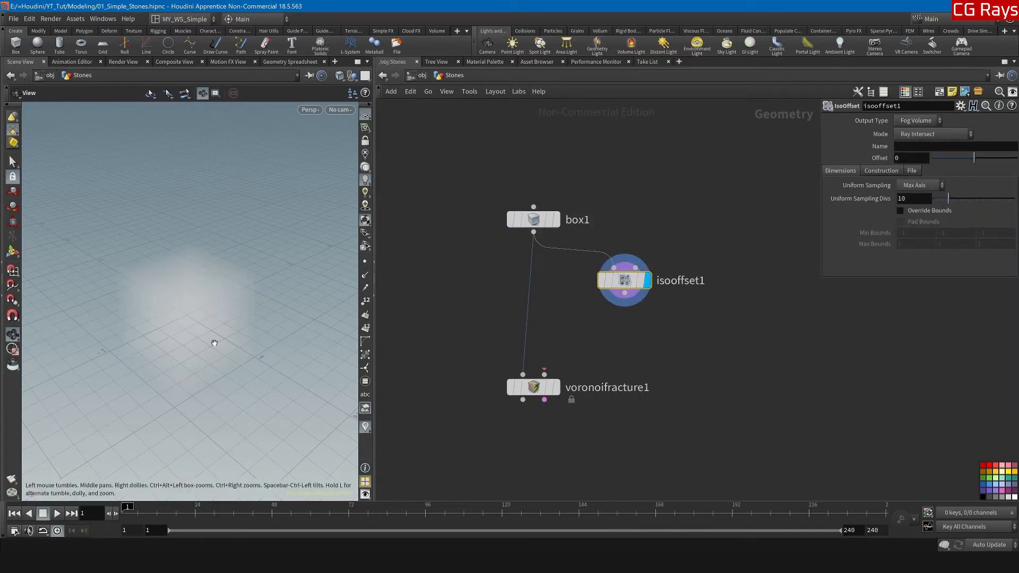
Step: Inspect the IsoOffset fog volume, then display box1 for comparison with it
drag(189, 319, 260, 320)
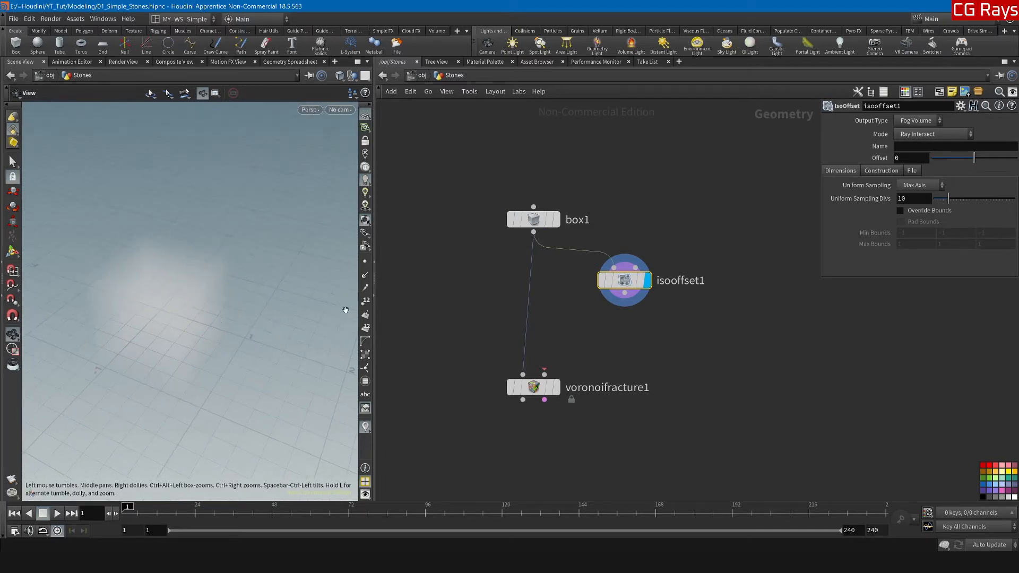
click(555, 219)
mouse_move(156, 307)
mouse_down()
mouse_move(230, 266)
mouse_move(191, 302)
mouse_move(150, 310)
mouse_up()
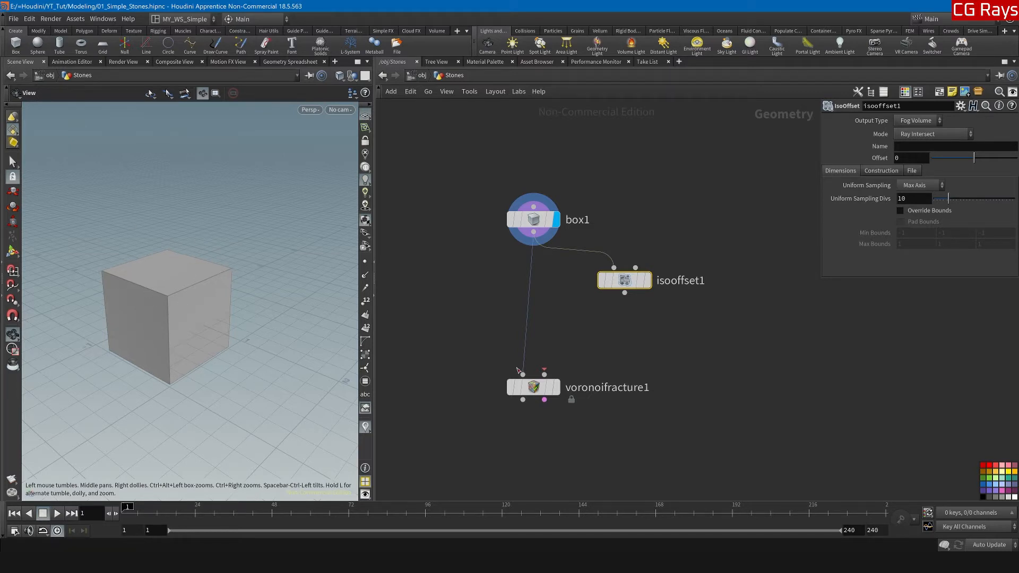
Step: Add a Scatter node beneath isooffset1
middle_drag(626, 327, 594, 304)
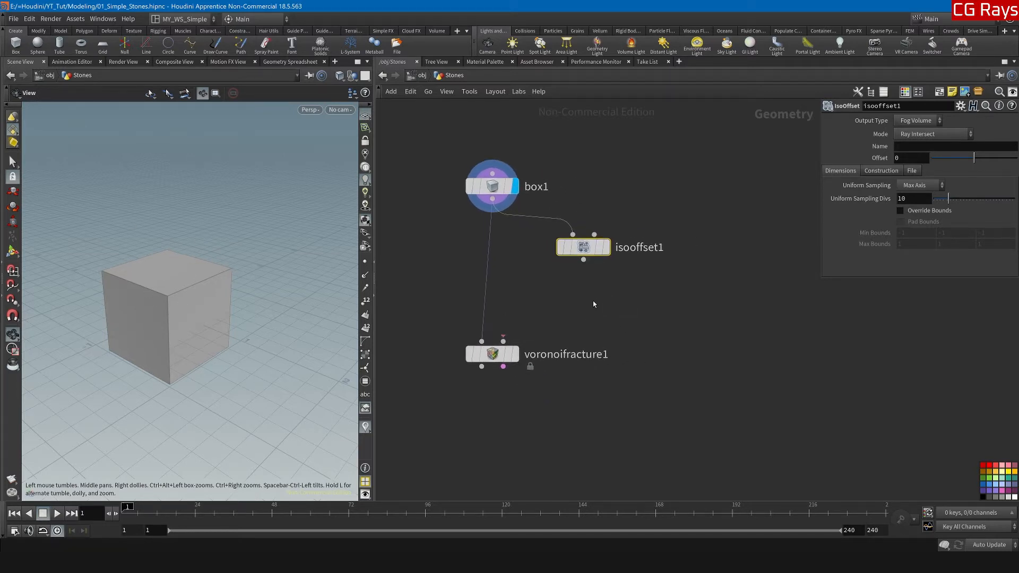
key(Tab)
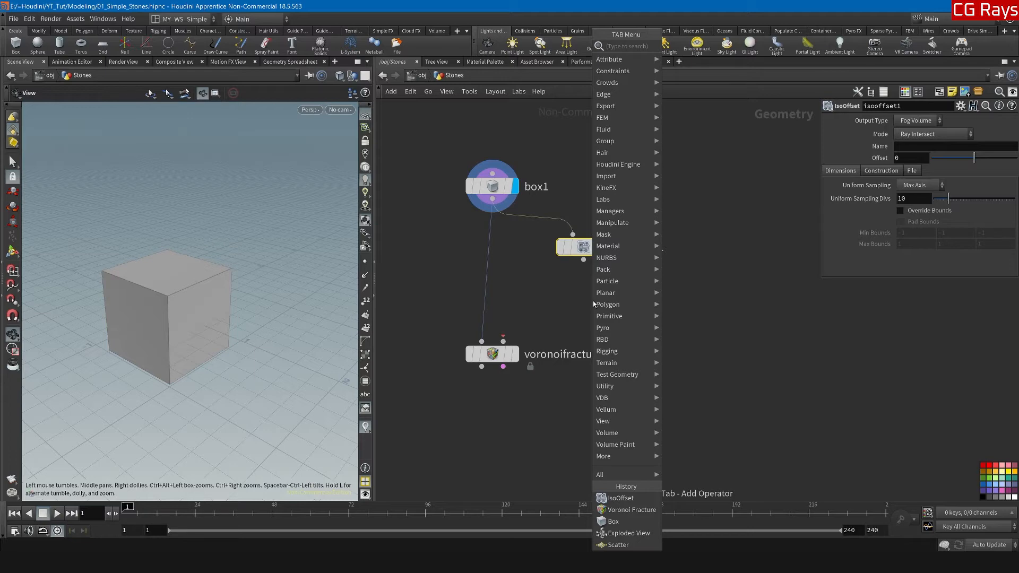
text(sca)
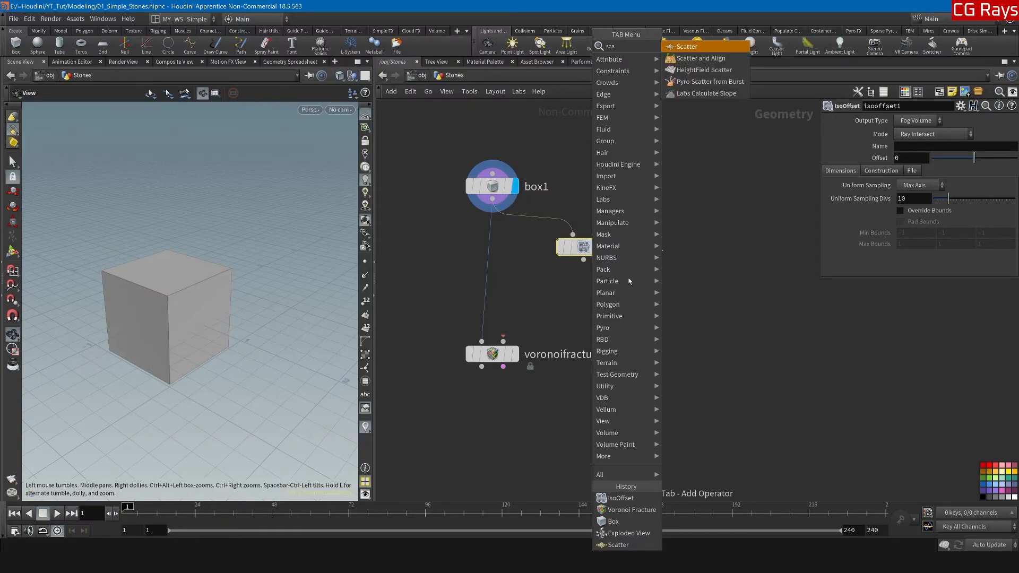
key(Return)
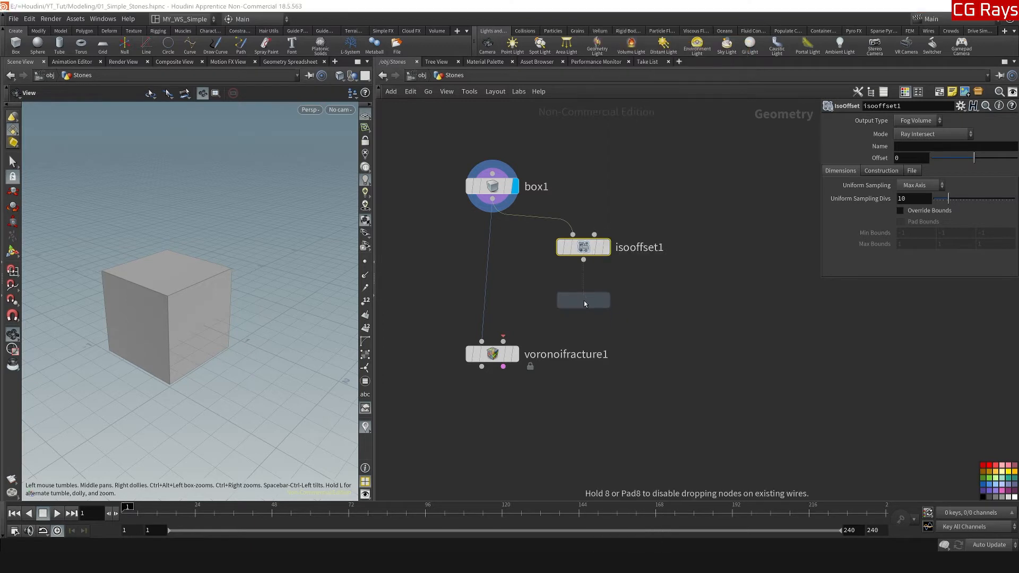
click(584, 301)
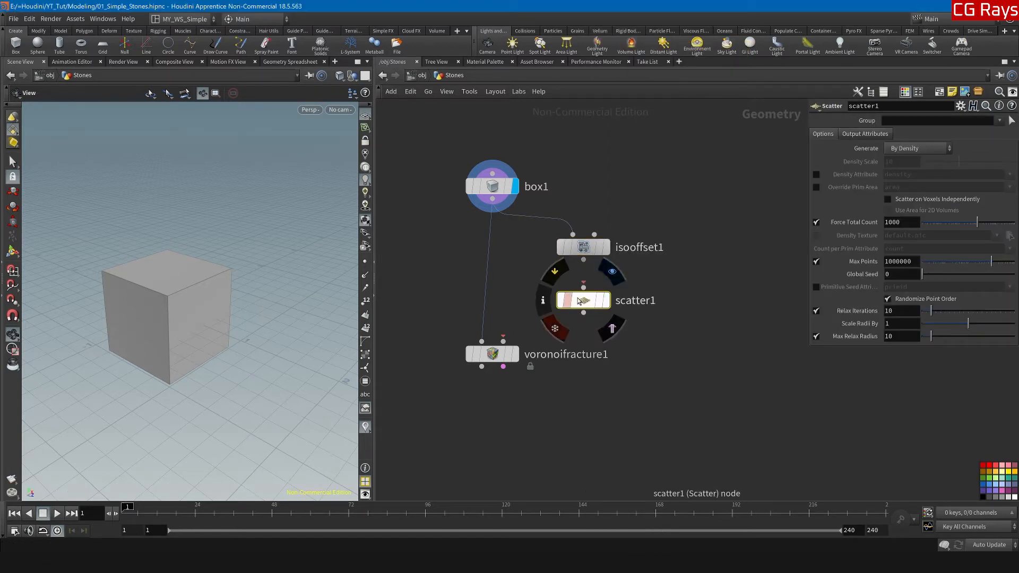
Step: Wire box1 directly into scatter1, display it, and examine how the points are distributed over the box
click(583, 259)
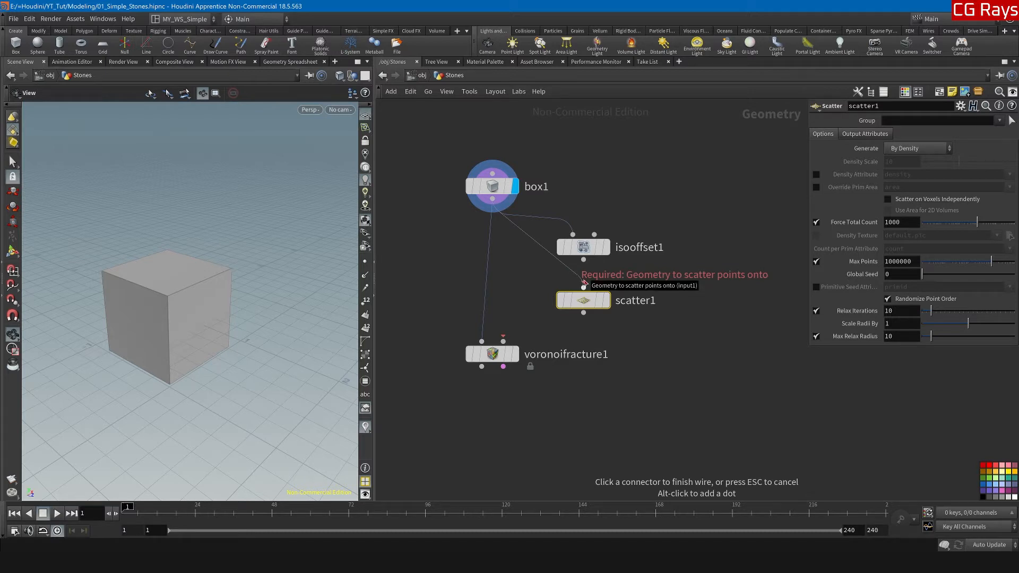
click(584, 285)
click(606, 301)
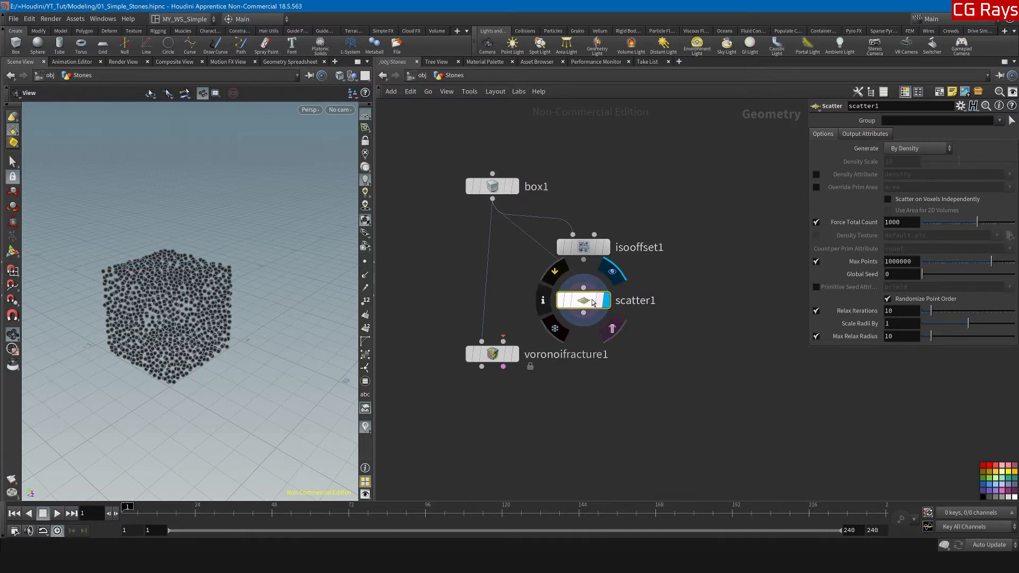
drag(167, 343, 141, 327)
scroll(176, 317, up, 8)
scroll(145, 319, down, 8)
mouse_move(174, 369)
mouse_down()
mouse_move(146, 337)
mouse_move(167, 362)
mouse_up()
Step: Turn on the template flag of box1 to show it as a reference outline
click(502, 190)
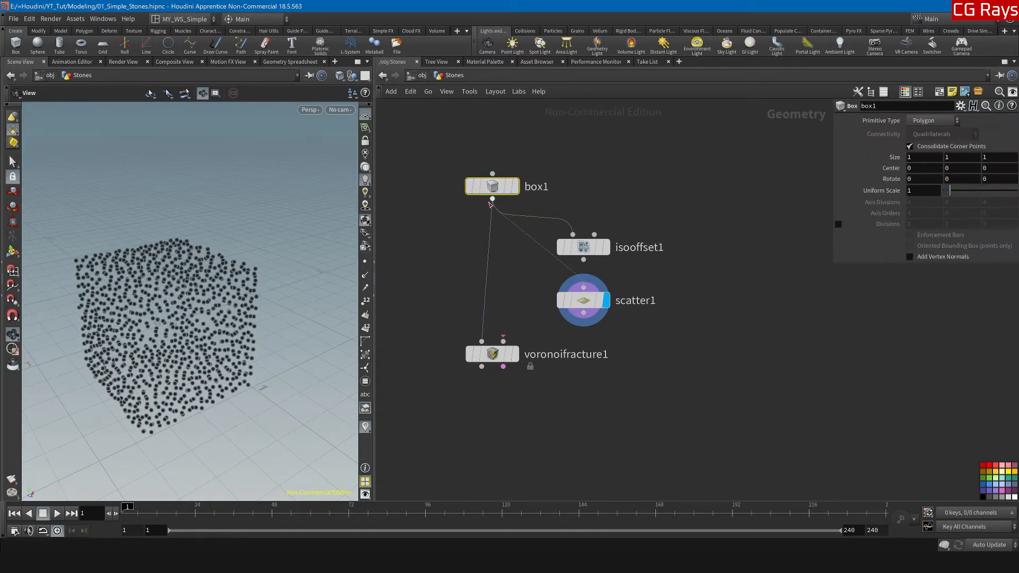
click(509, 186)
drag(265, 321, 225, 319)
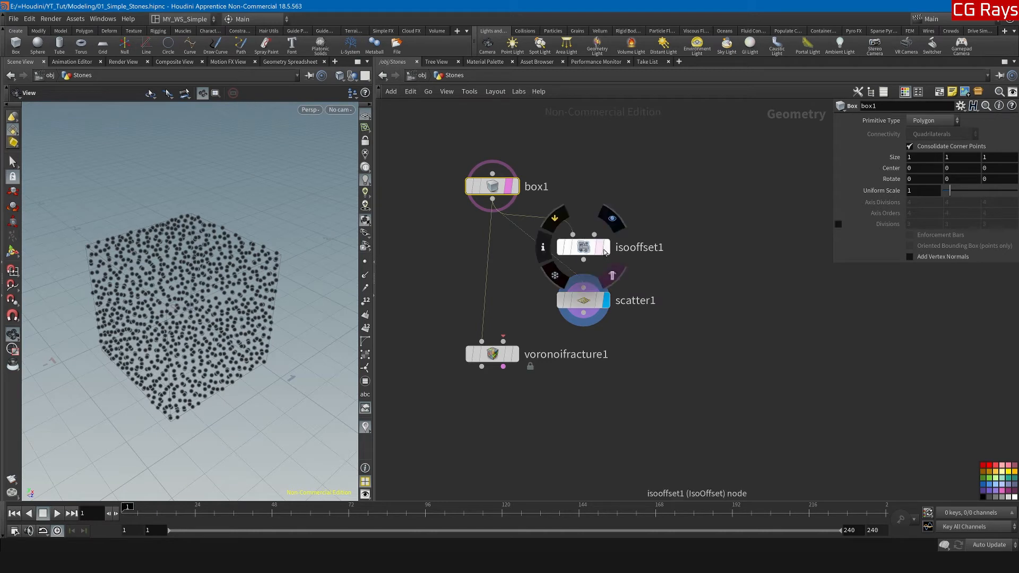
Step: Replace scatter1's input with the output of isooffset1 and display the points scattered through the volume
click(606, 248)
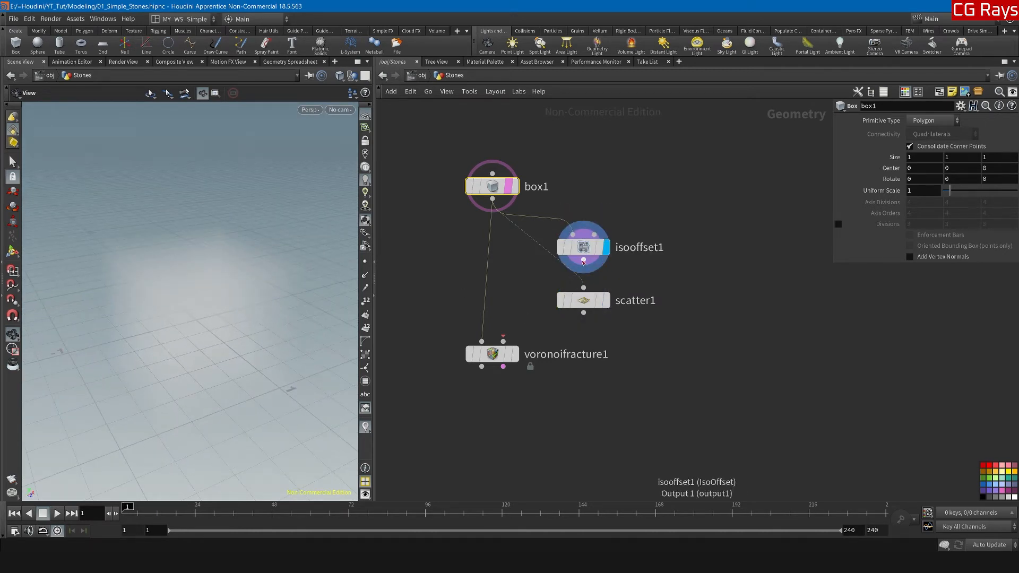
drag(583, 288, 587, 292)
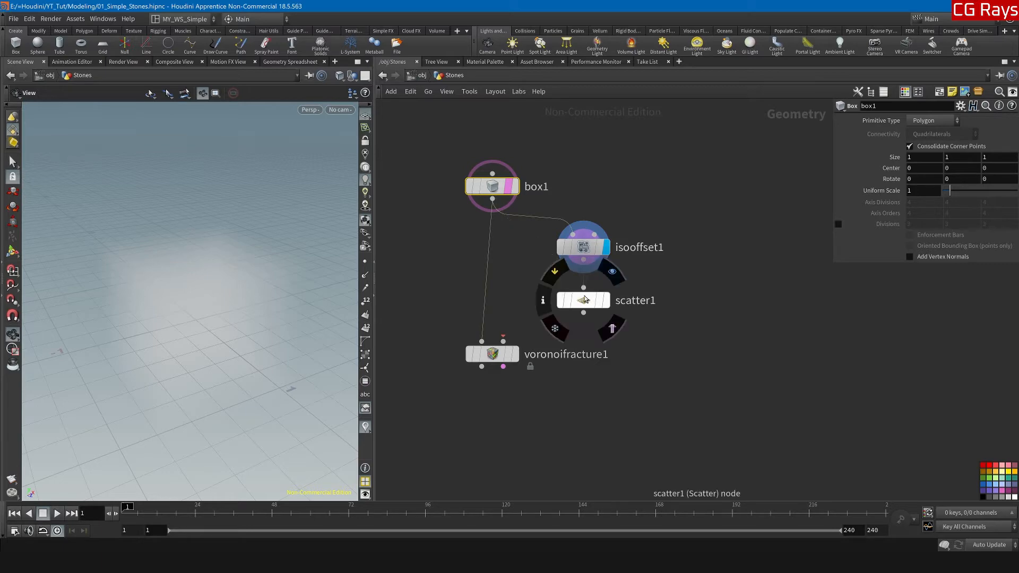
drag(162, 366, 276, 340)
click(574, 312)
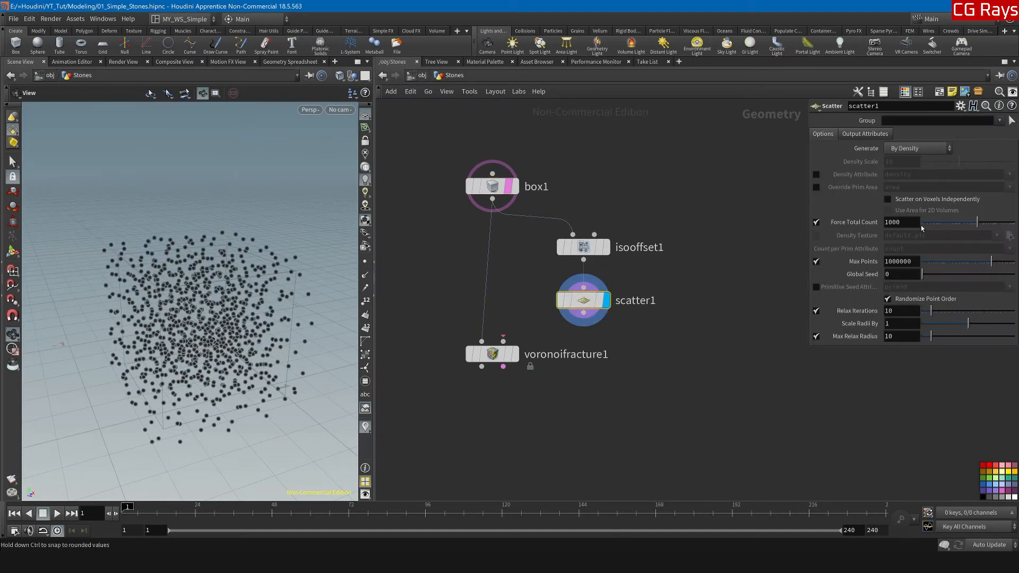
Step: Set the Force Total Count of scatter1 to 200
drag(904, 223, 849, 222)
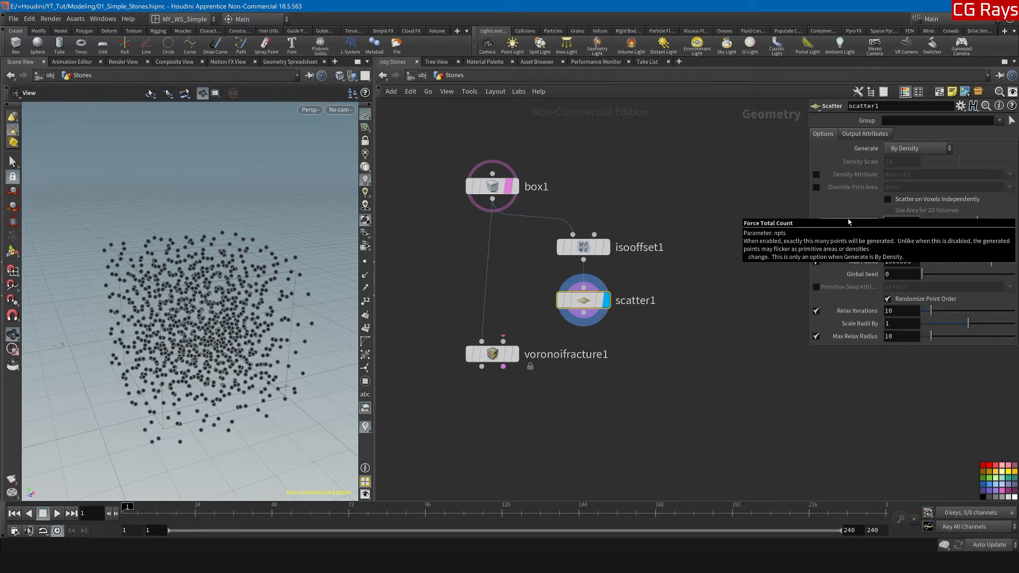
text(200)
key(Return)
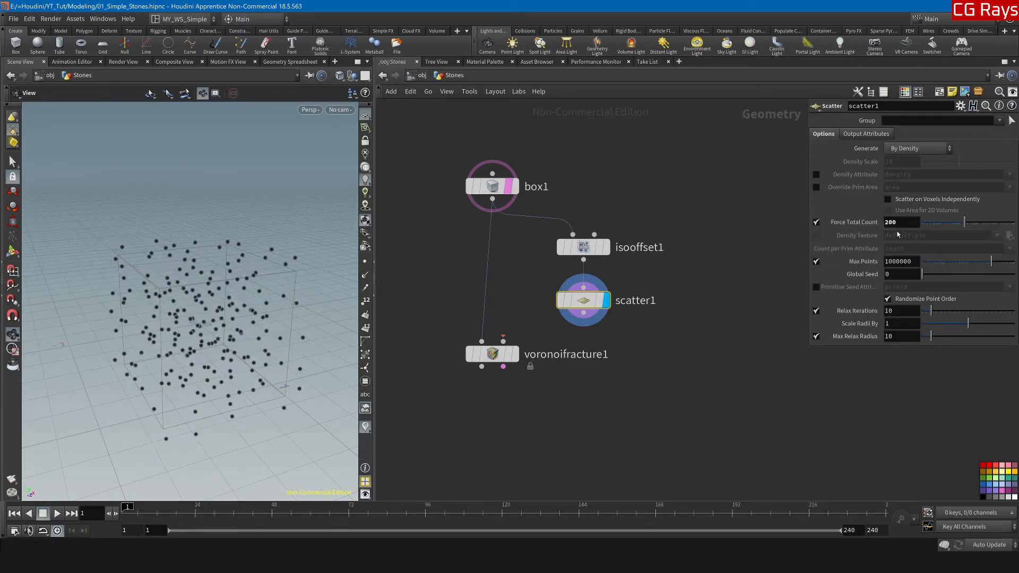
drag(229, 372, 219, 323)
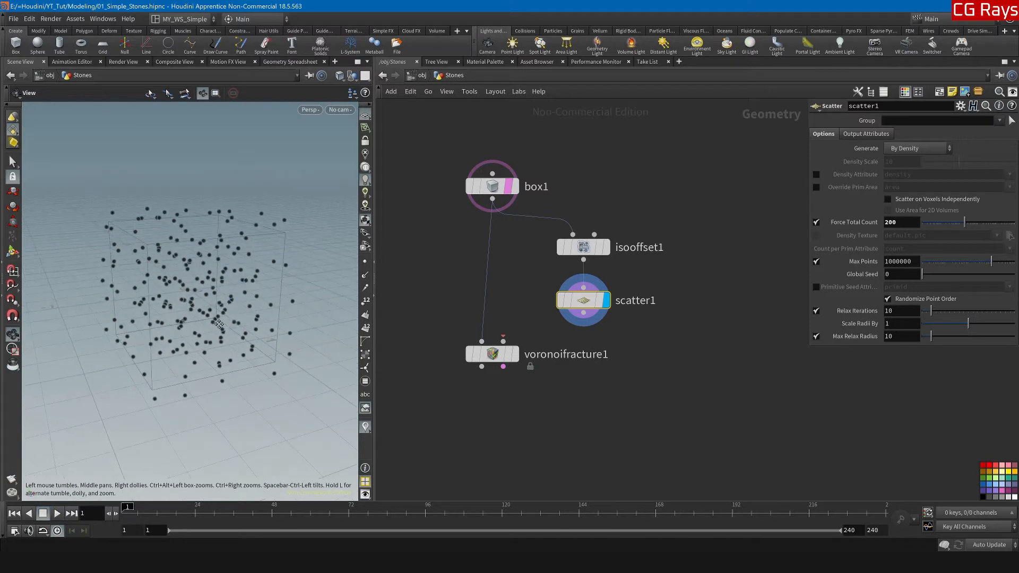
Step: Wire scatter1's output into the cell points input of voronoifracture1 and display the fractured box
click(585, 314)
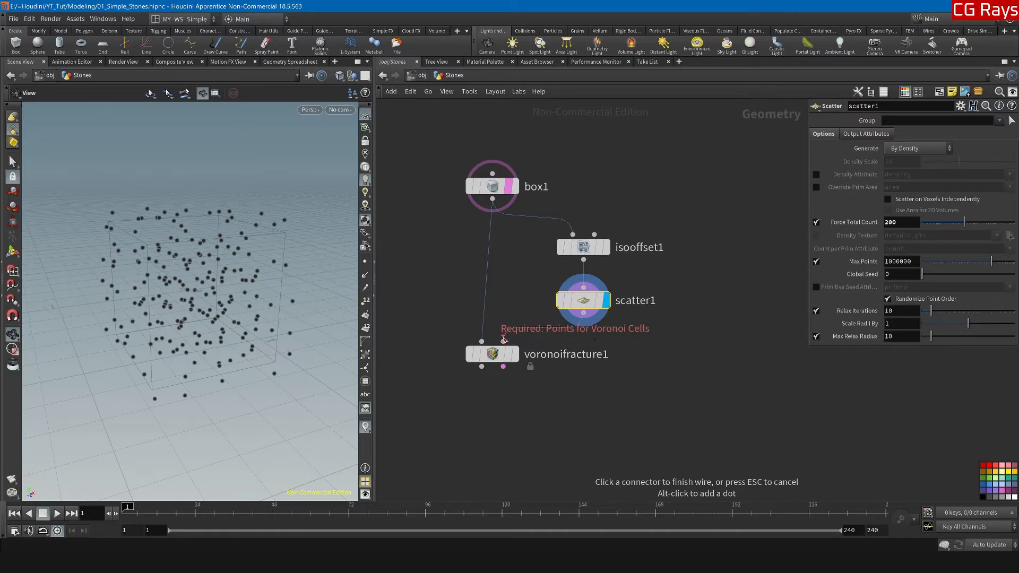
click(503, 340)
click(515, 360)
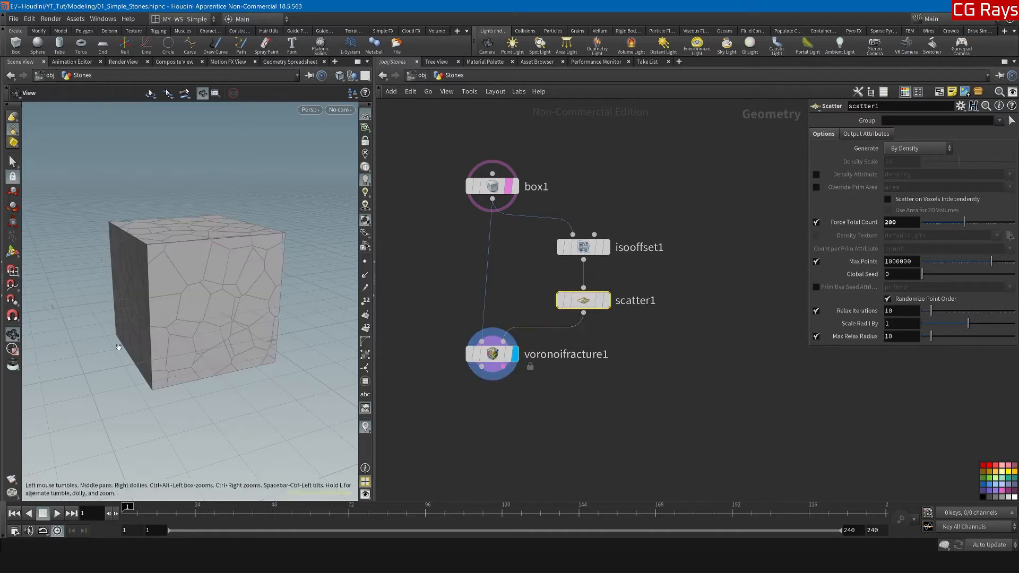
drag(246, 313, 256, 262)
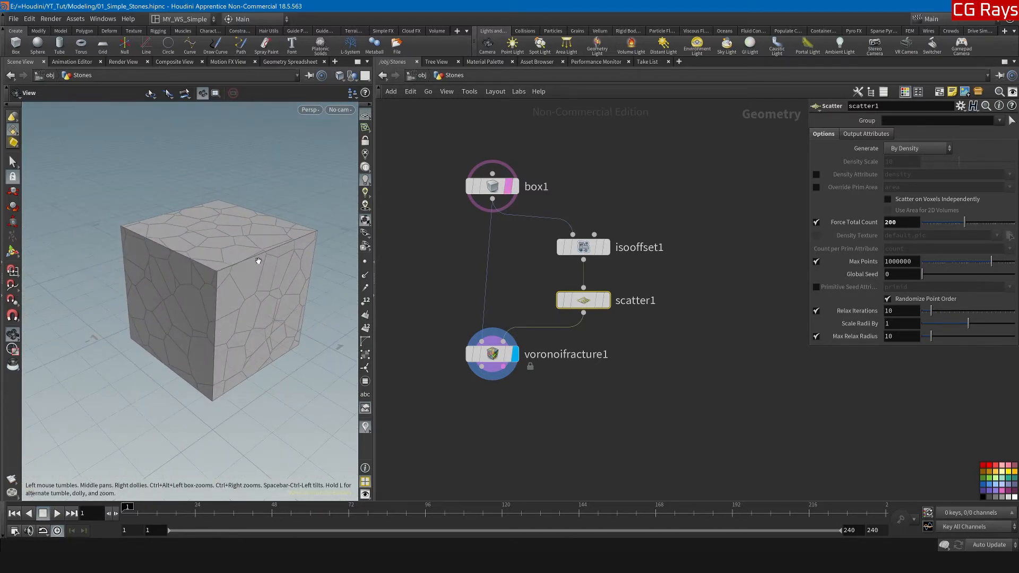
drag(202, 303, 211, 293)
Step: Enclose all four nodes in a network box and enlarge it to leave space around them
middle_drag(518, 373, 536, 336)
middle_drag(563, 378, 592, 406)
mouse_move(262, 362)
mouse_down()
mouse_move(250, 362)
mouse_move(259, 361)
mouse_up()
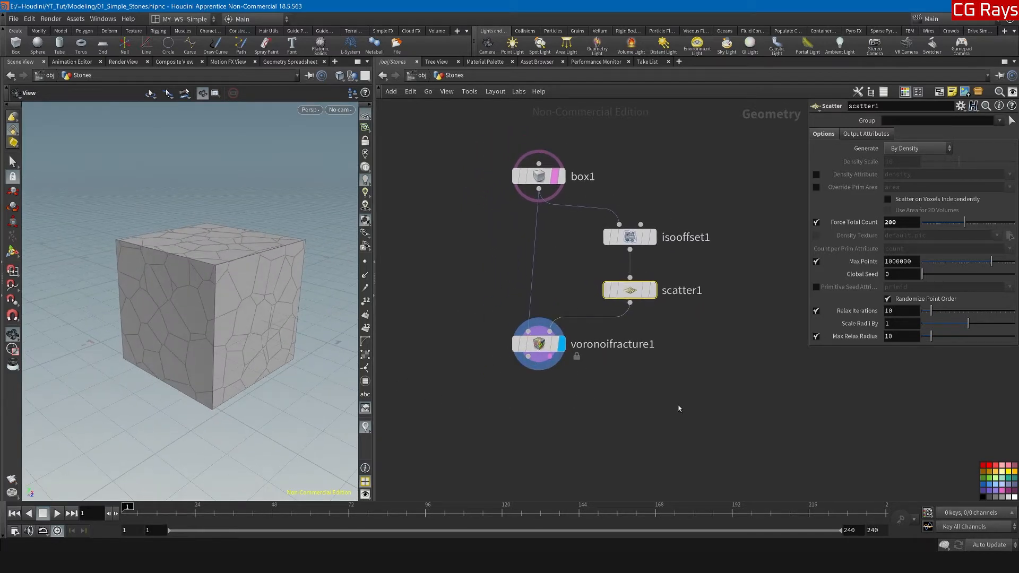
drag(455, 133, 773, 403)
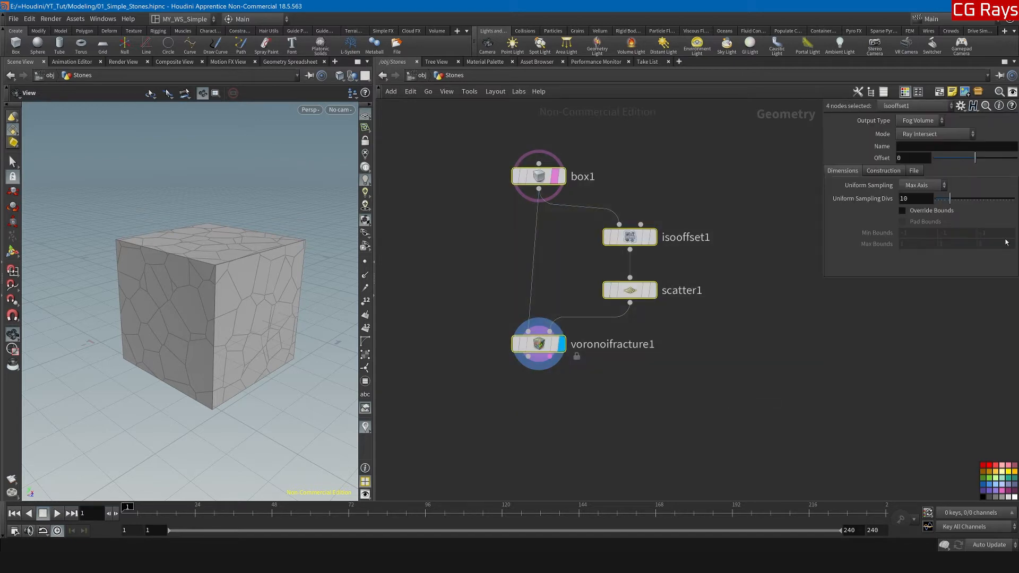
click(938, 93)
drag(733, 361, 819, 385)
middle_drag(767, 431, 730, 426)
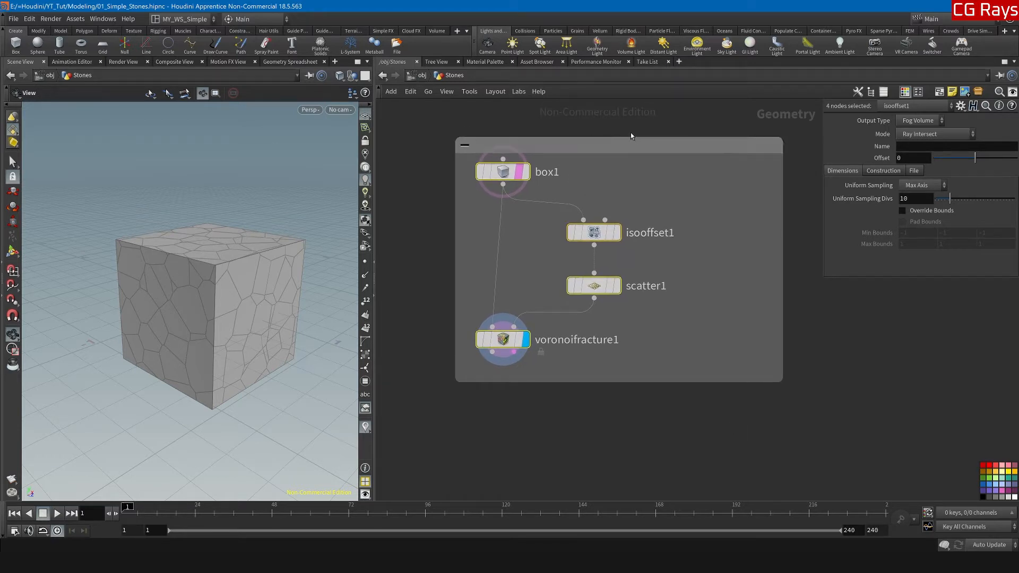
drag(631, 138, 627, 115)
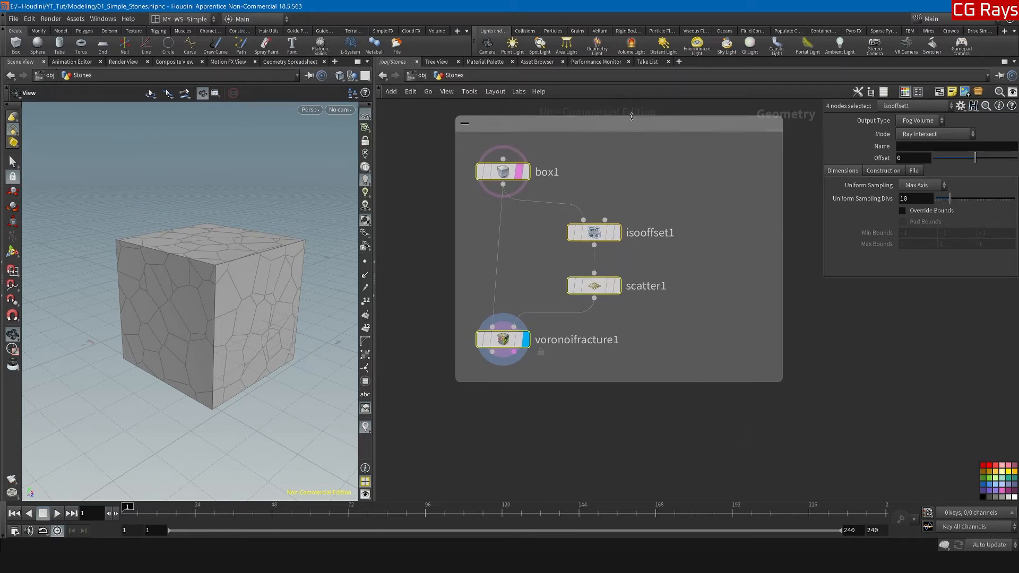
Step: Title the network box "Stones Base" and color it black
click(536, 122)
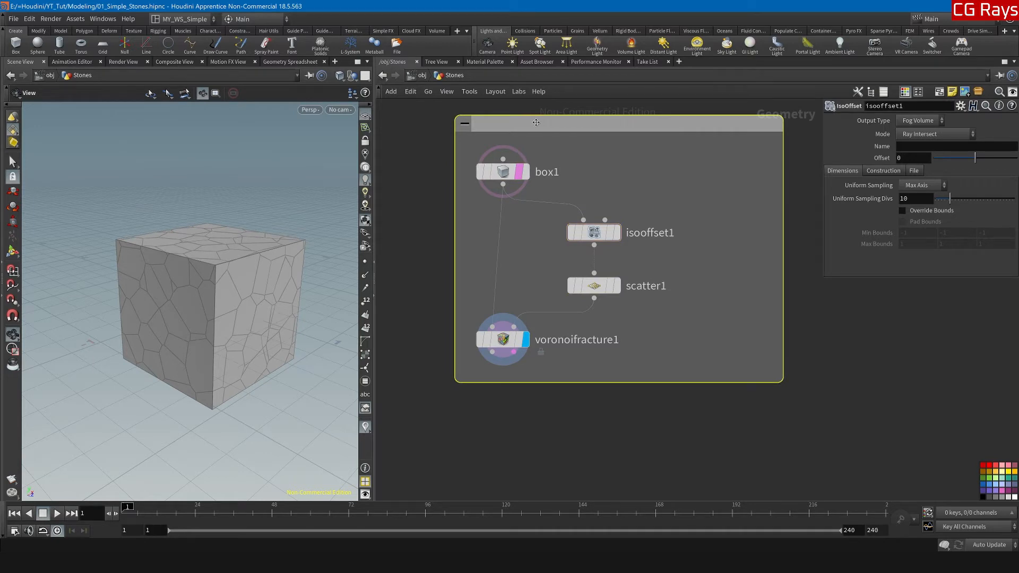
double_click(536, 123)
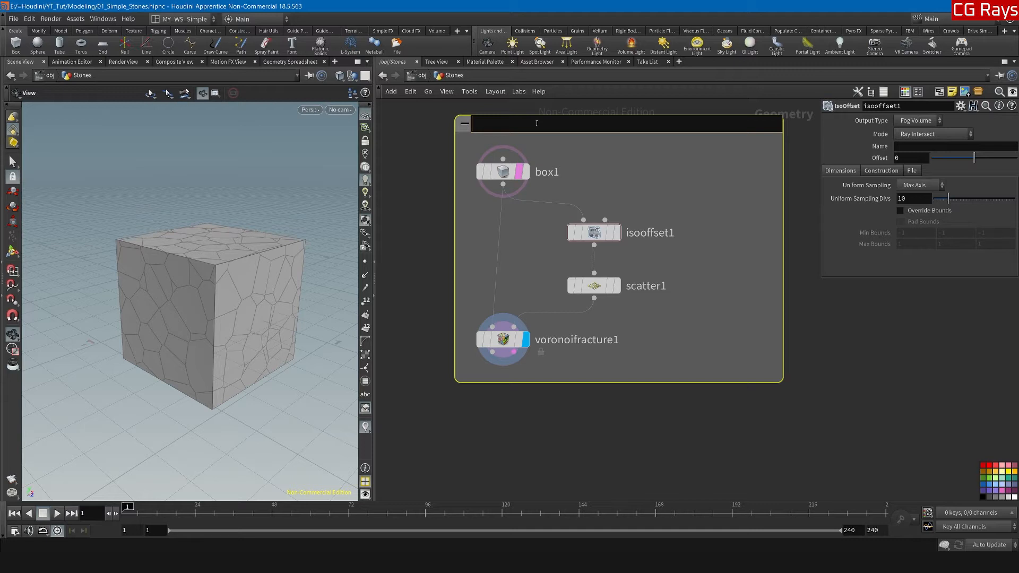
text(Stones Base)
key(Return)
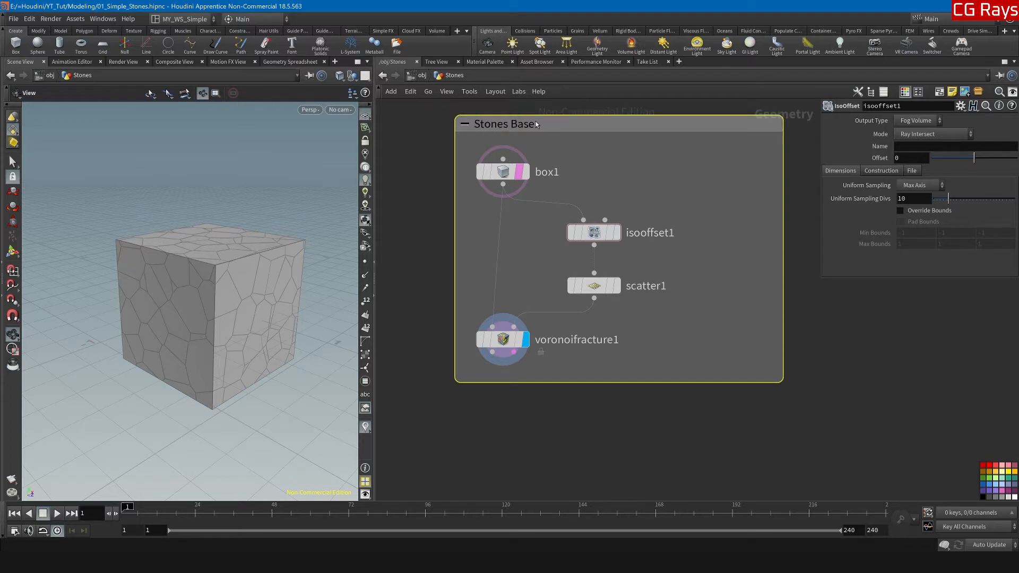
click(982, 496)
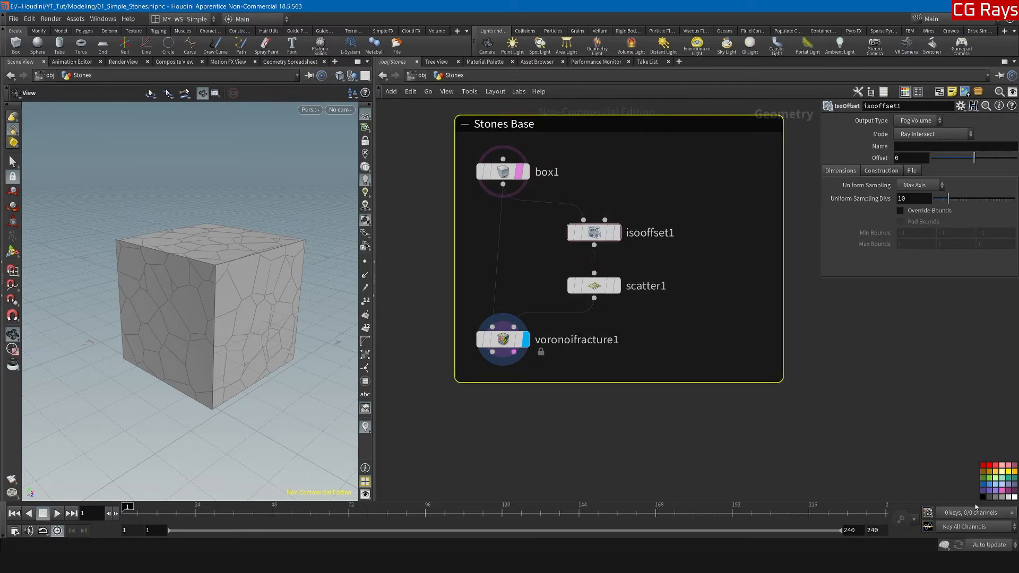
Step: Add an Exploded View node outside the network box, wire voronoifracture1's output into it and display it
middle_drag(670, 403, 593, 353)
scroll(640, 401, down, 3)
scroll(569, 362, up, 2)
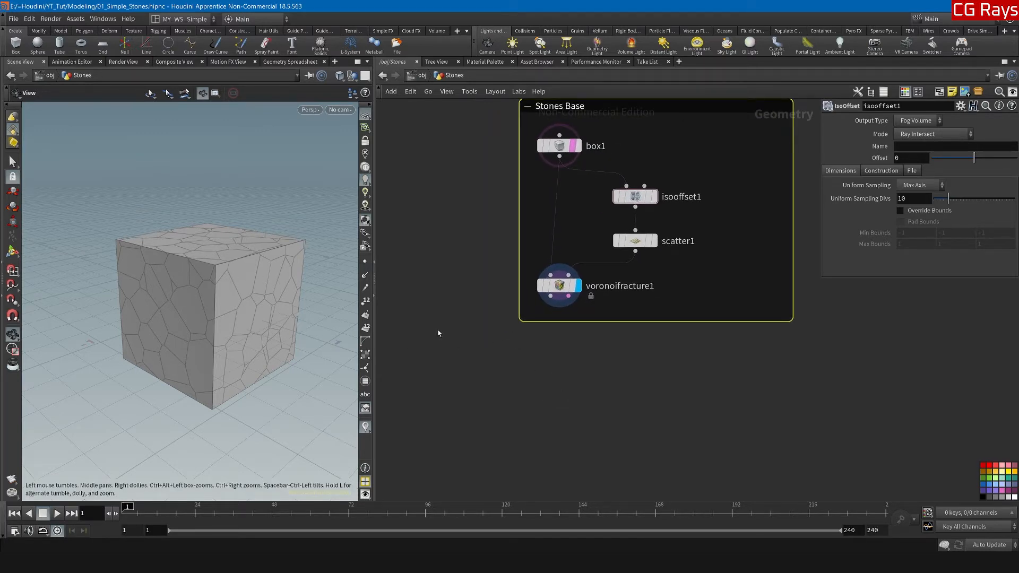
key(Tab)
text(ex)
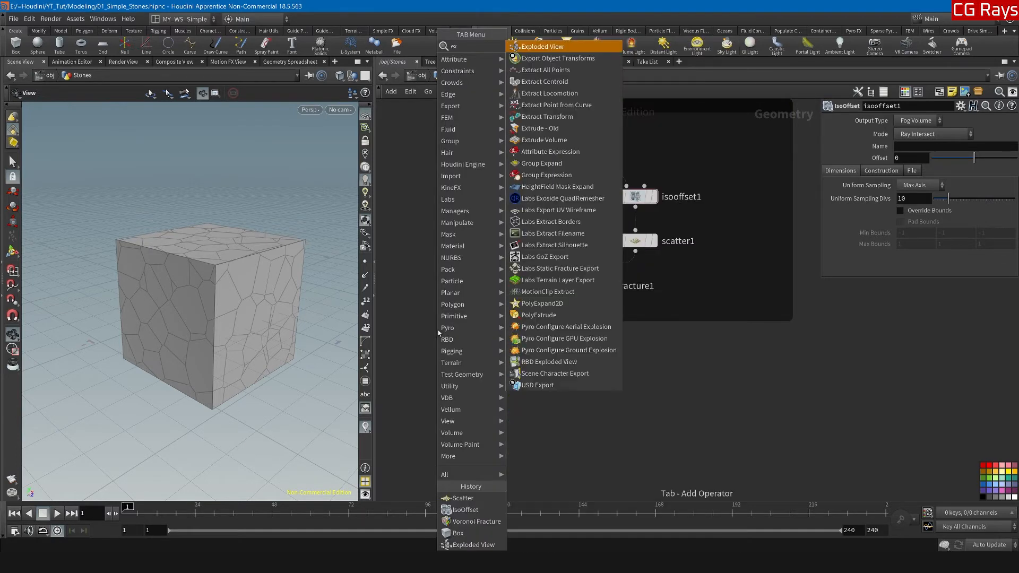
key(BackSpace)
text(v)
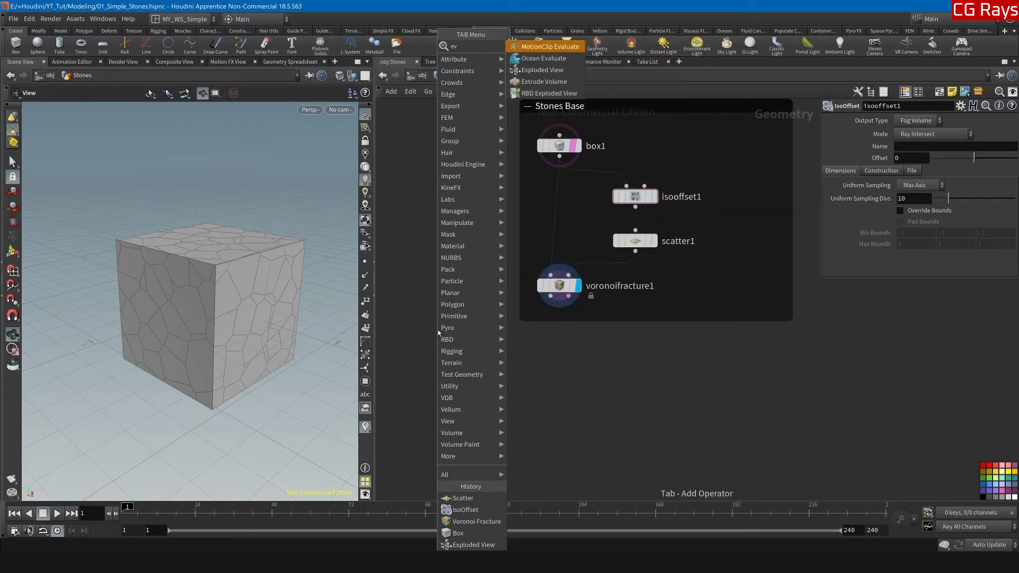
click(543, 74)
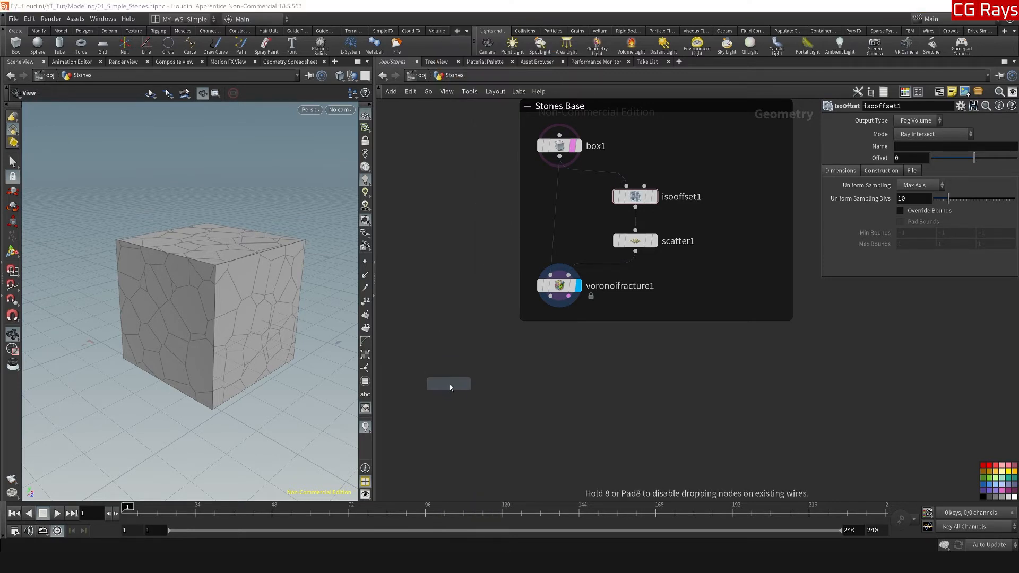
click(450, 388)
drag(557, 305, 422, 326)
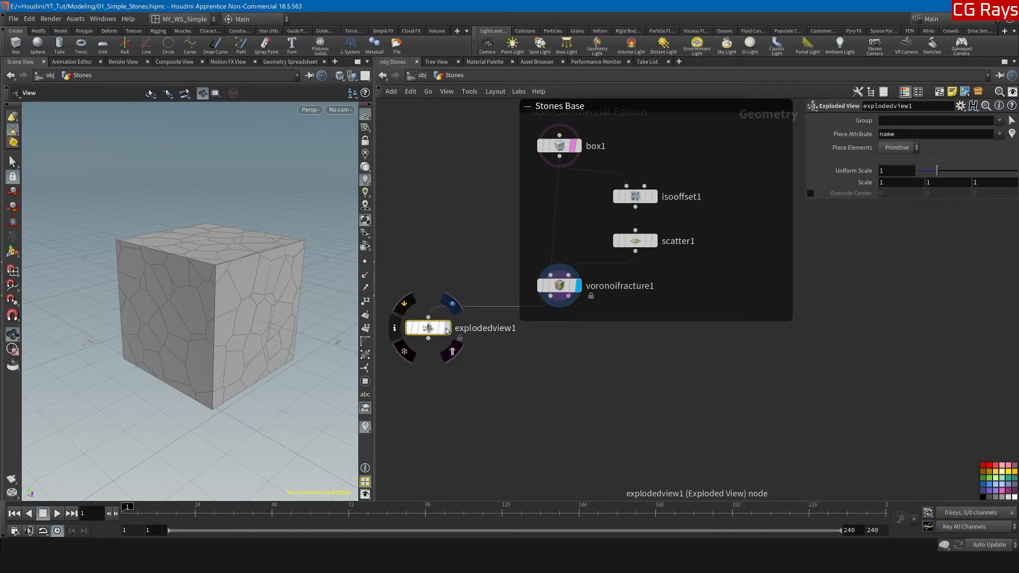
click(447, 327)
Step: Examine the voronoifracture1 and explodedview1 parameters and inspect the separated pieces from several angles
click(559, 287)
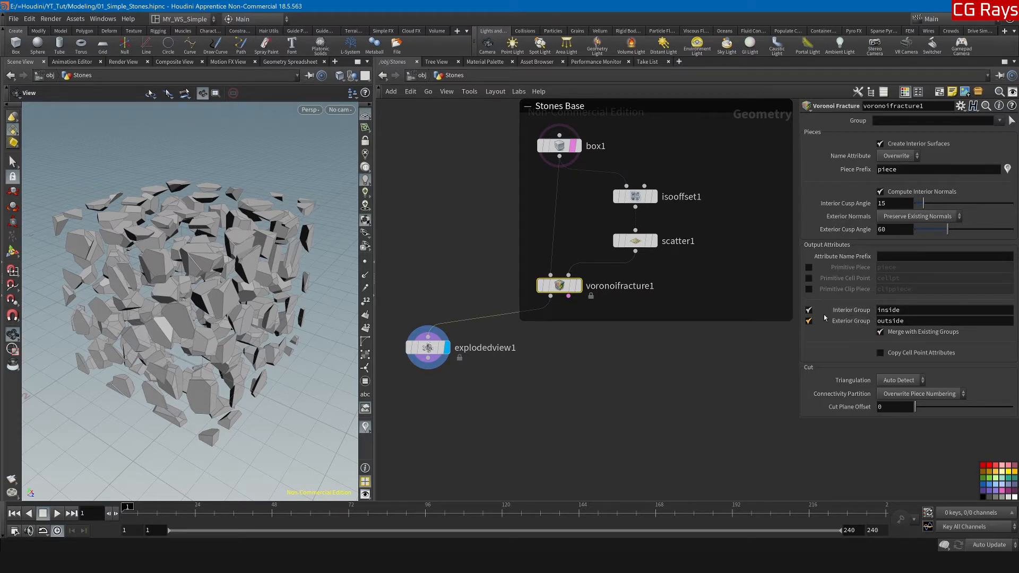
mouse_move(428, 351)
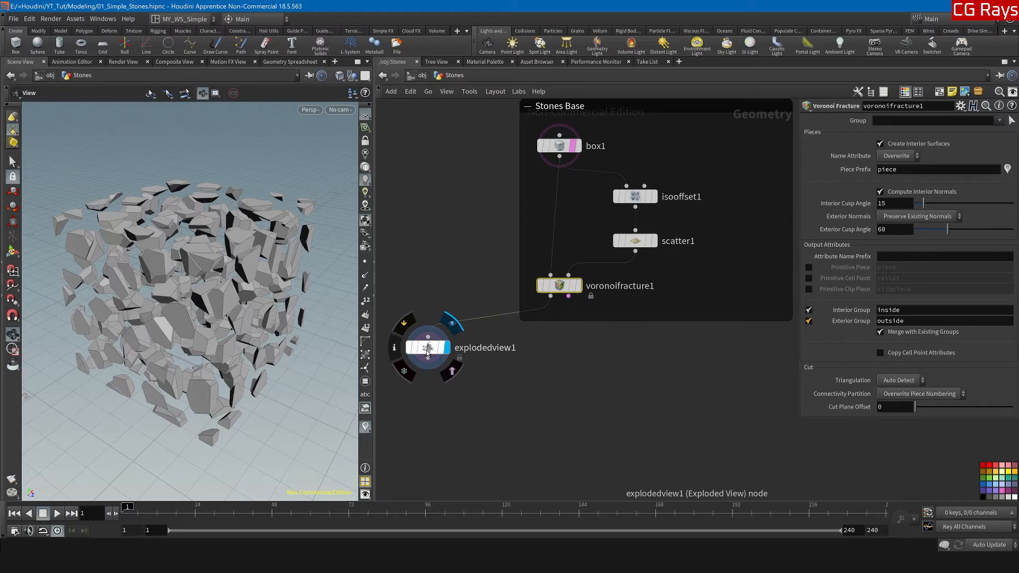
click(428, 349)
drag(178, 276, 262, 304)
right_drag(262, 304, 262, 331)
drag(261, 331, 259, 234)
drag(280, 316, 255, 286)
mouse_move(191, 311)
mouse_down()
mouse_move(199, 295)
mouse_move(178, 314)
mouse_up()
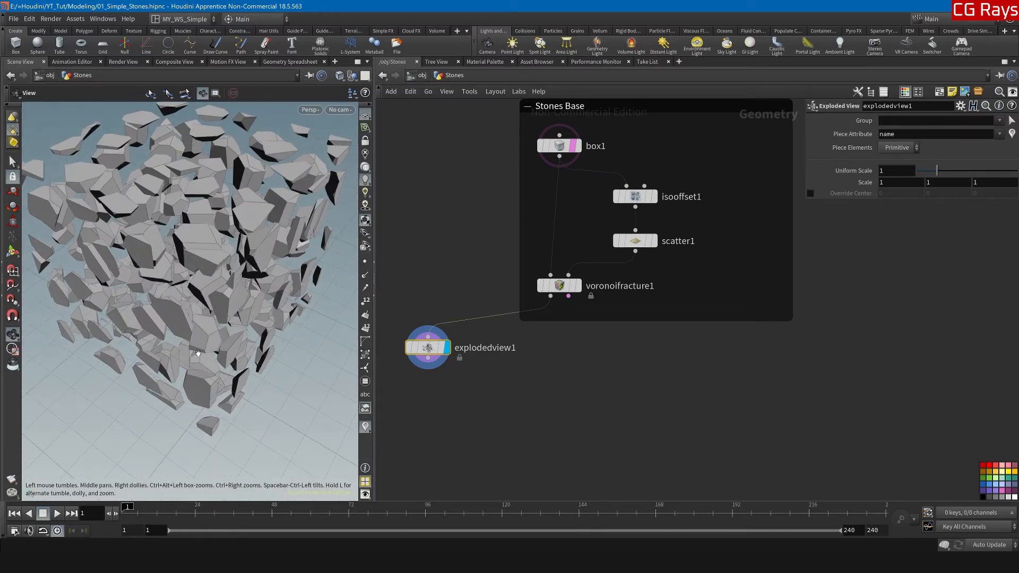
drag(167, 275, 219, 328)
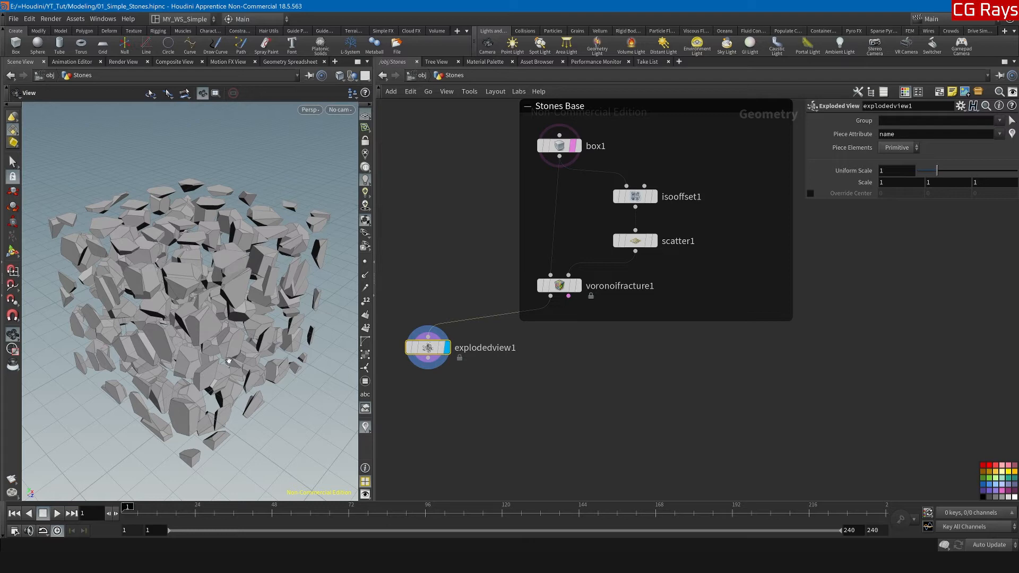
drag(190, 344, 200, 362)
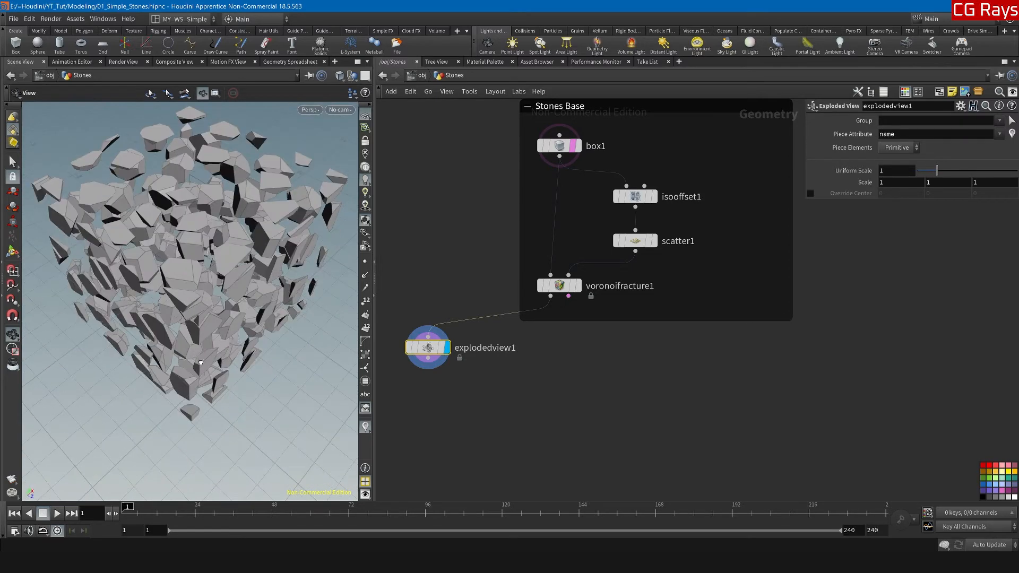
Step: Try a Sphere node in place of box1 as the first input of voronoifracture1 and isooffset1, and inspect the fractured sphere
key(Tab)
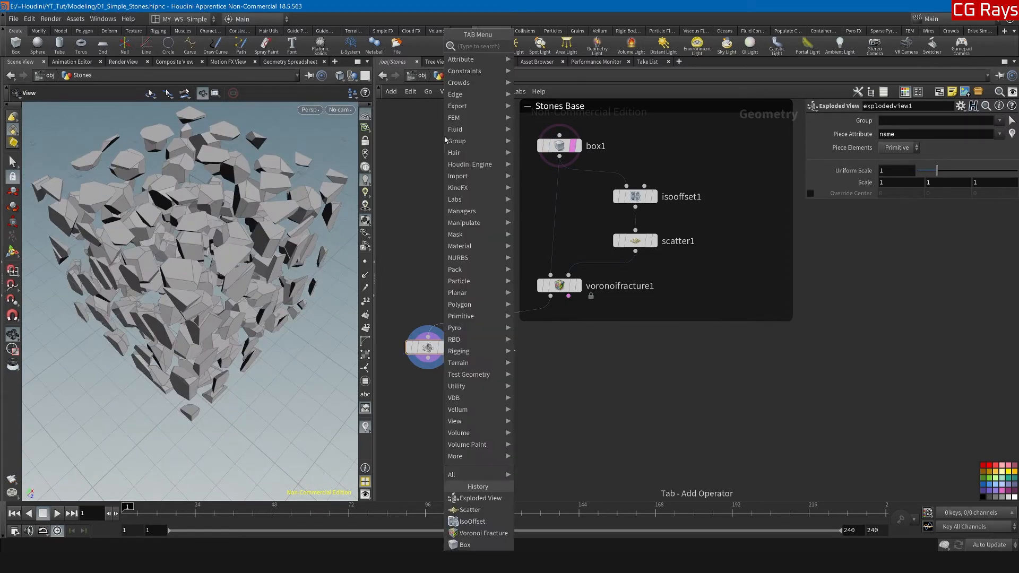
text(spe)
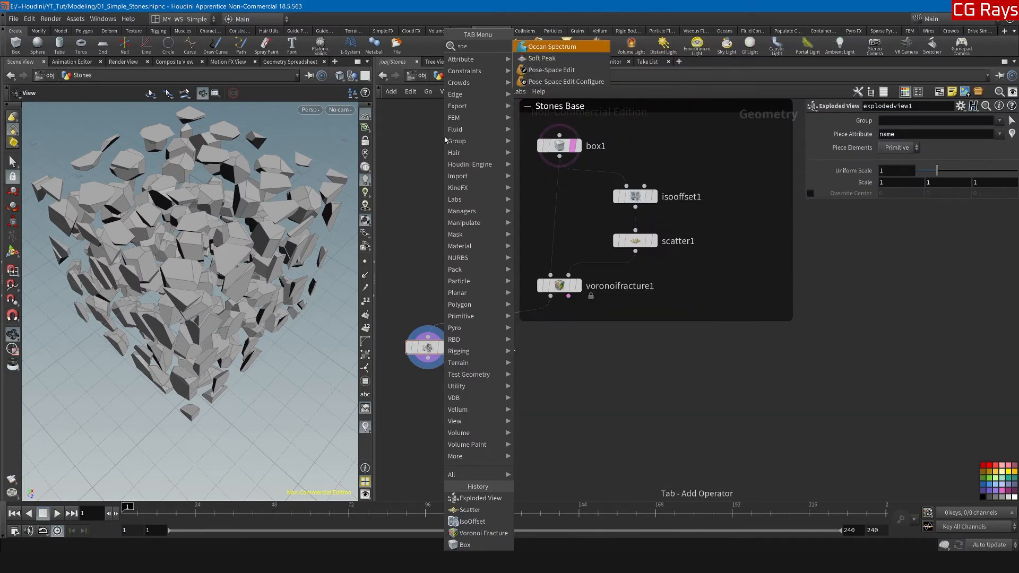
click(536, 47)
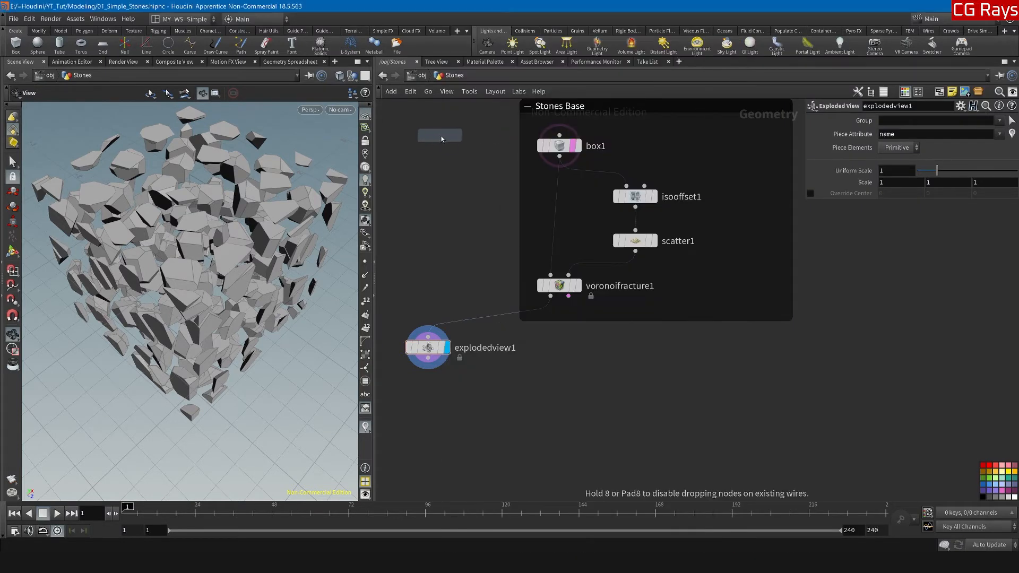
click(440, 136)
drag(441, 148, 550, 274)
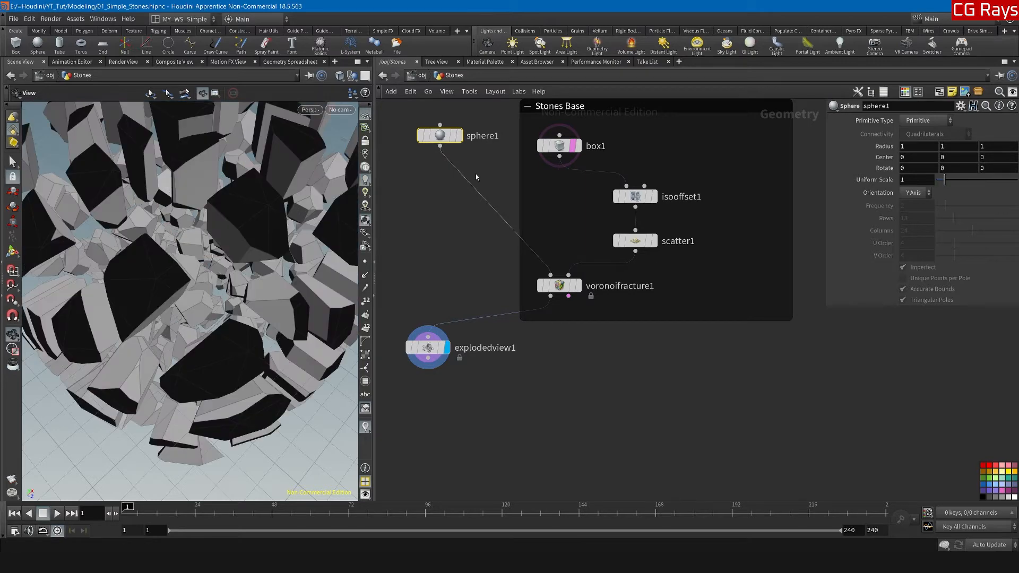
drag(441, 146, 626, 186)
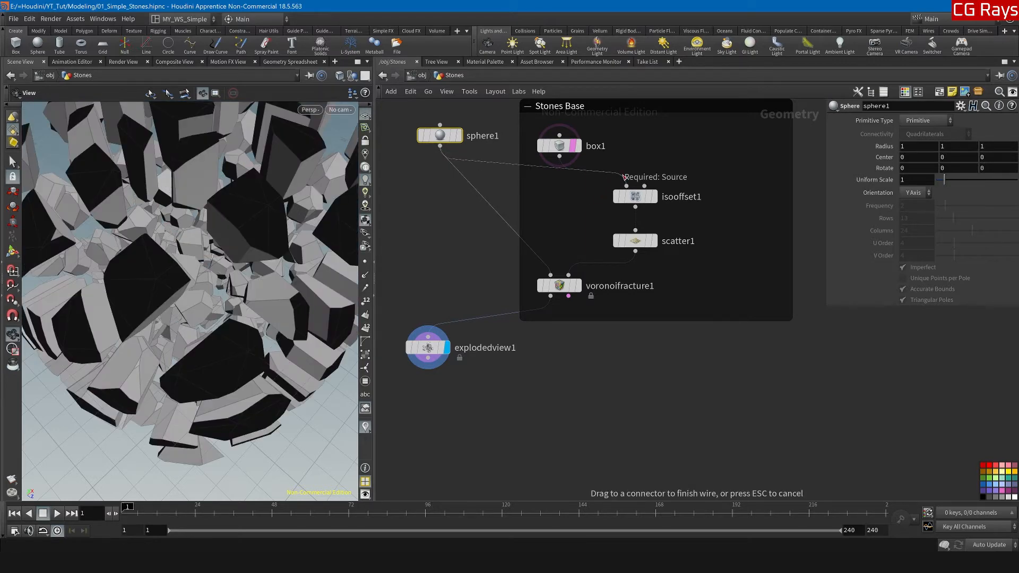
scroll(244, 344, down, 5)
drag(244, 343, 218, 308)
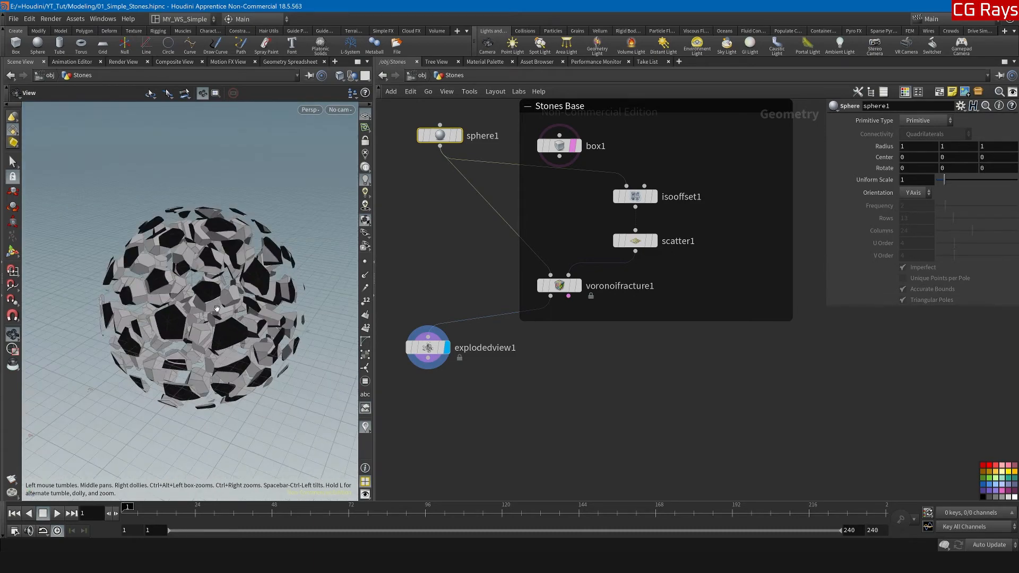
drag(254, 362, 177, 366)
Step: Remove the sphere and its wires, and reconnect box1 to the first inputs of voronoifracture1 and isooffset1
key(y)
drag(479, 151, 444, 182)
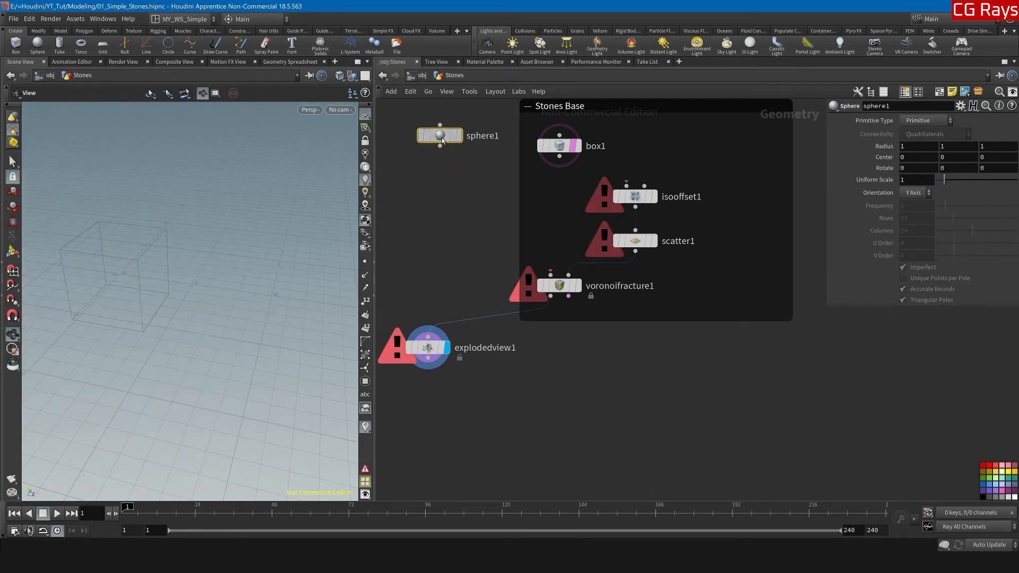
key(Delete)
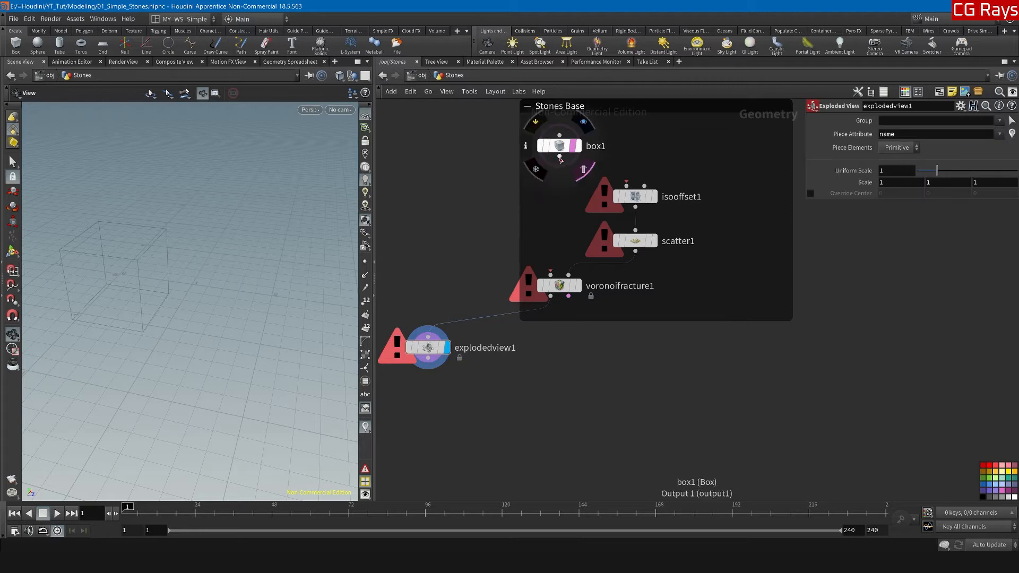
drag(559, 156, 551, 275)
drag(560, 156, 627, 186)
Step: Add a Group Create node below the network box and wire voronoifracture1's output into its first input
middle_drag(200, 357, 238, 359)
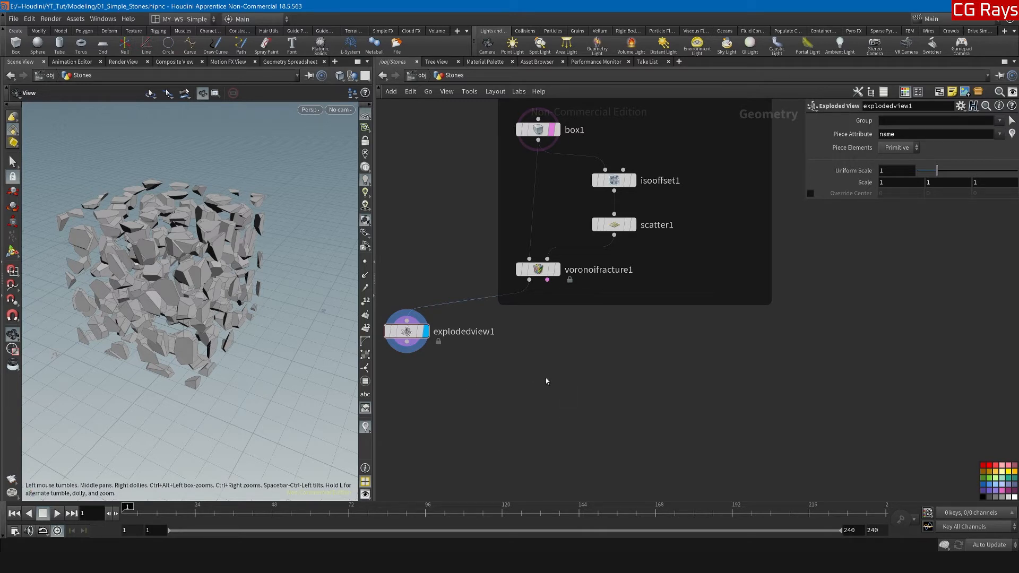
key(Tab)
text(gc)
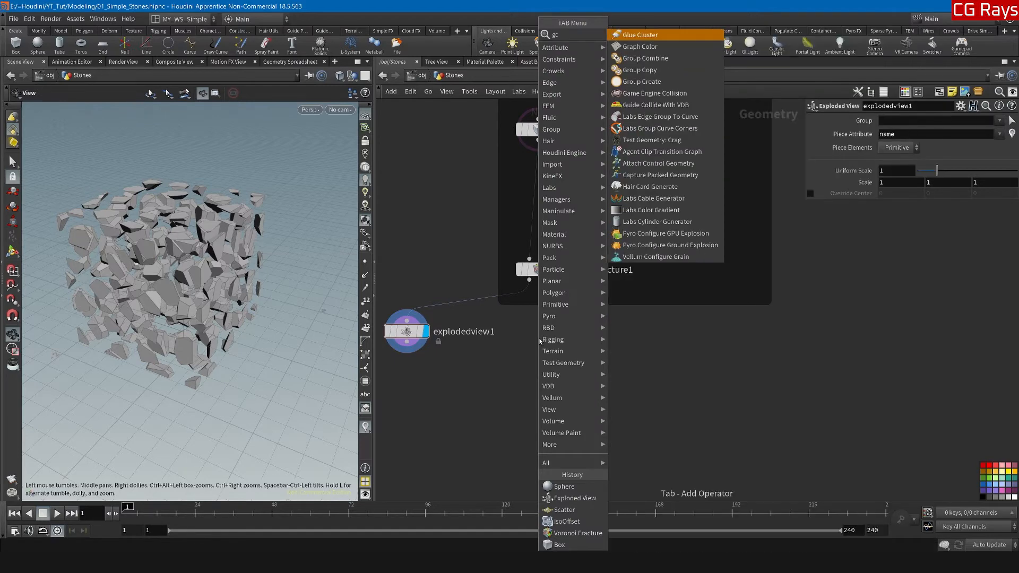
click(657, 84)
click(539, 378)
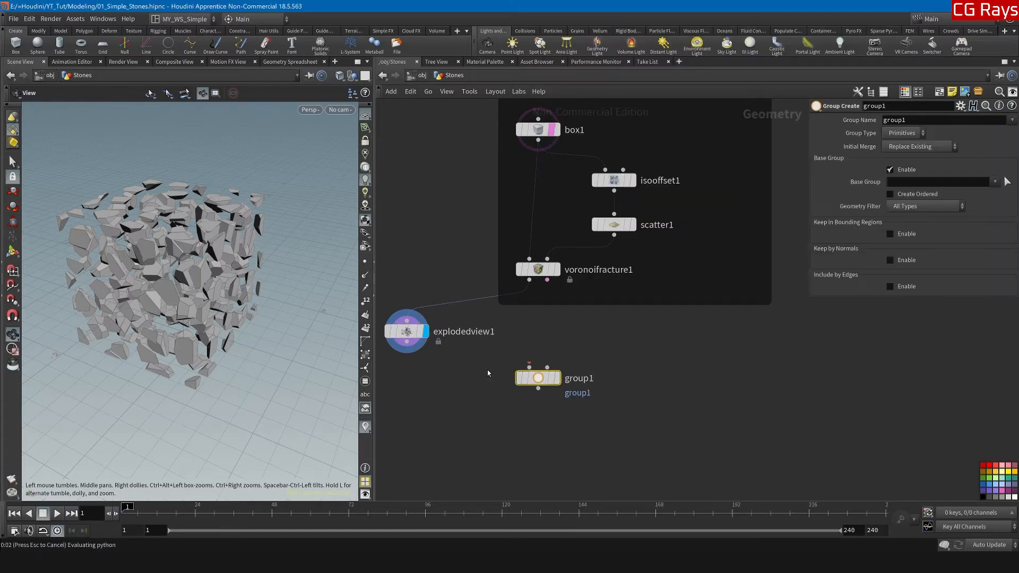
click(529, 280)
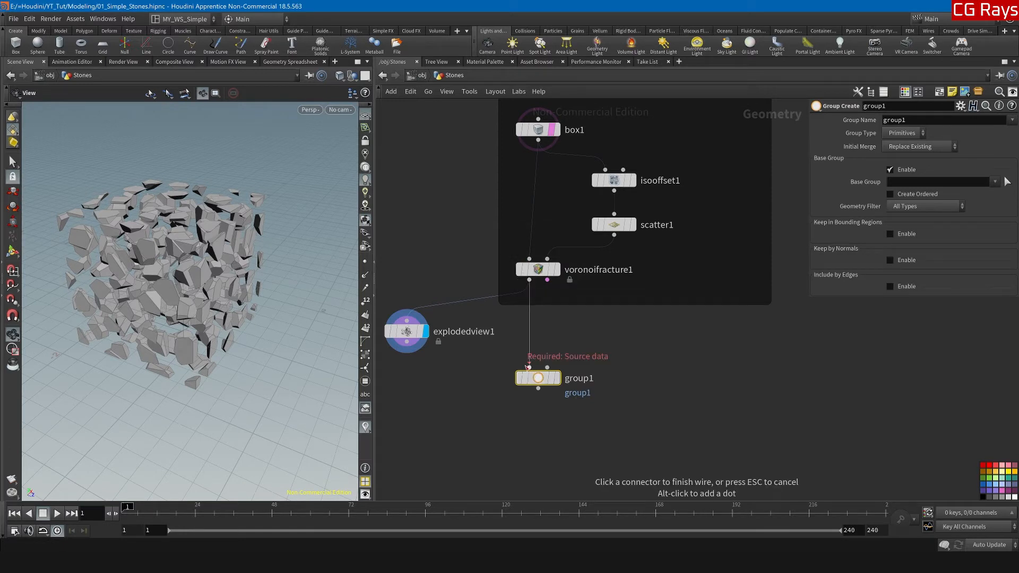
click(529, 367)
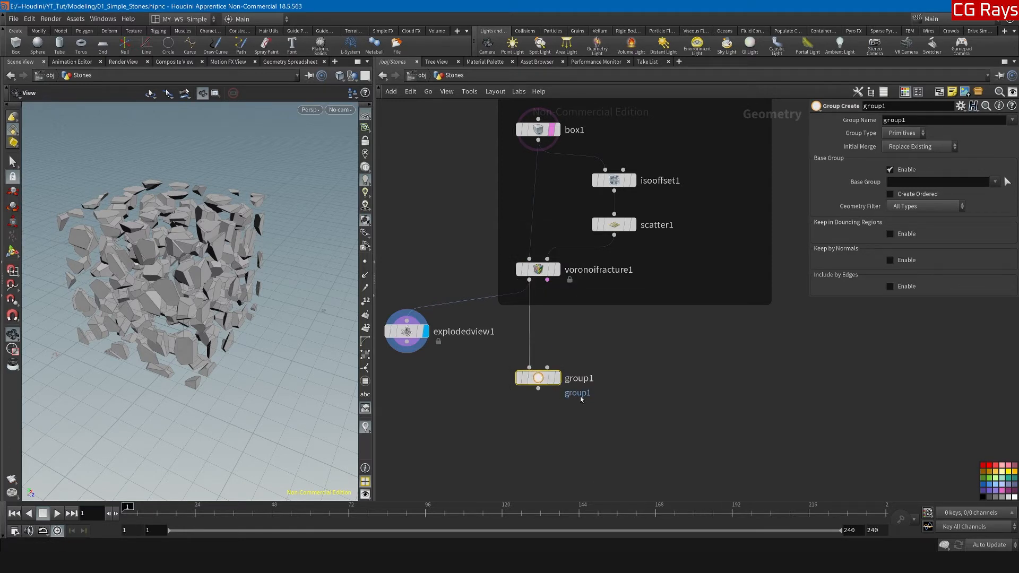
Step: Rename the Group Create node as inside_points
double_click(546, 361)
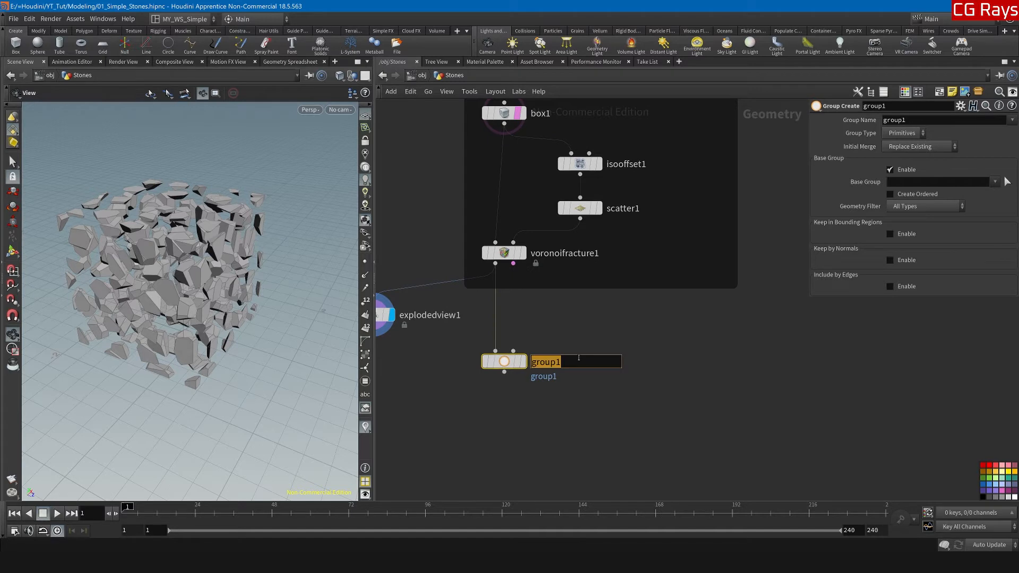
text(inside_points)
key(Return)
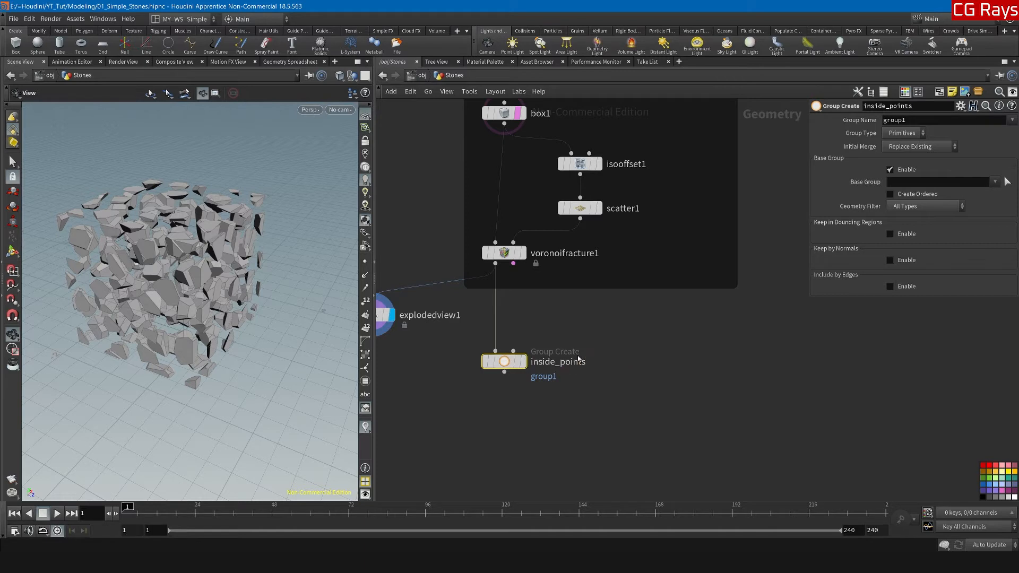
Step: Set the Group Type of inside_points to Points and its Group Name to $OS
click(921, 137)
click(902, 157)
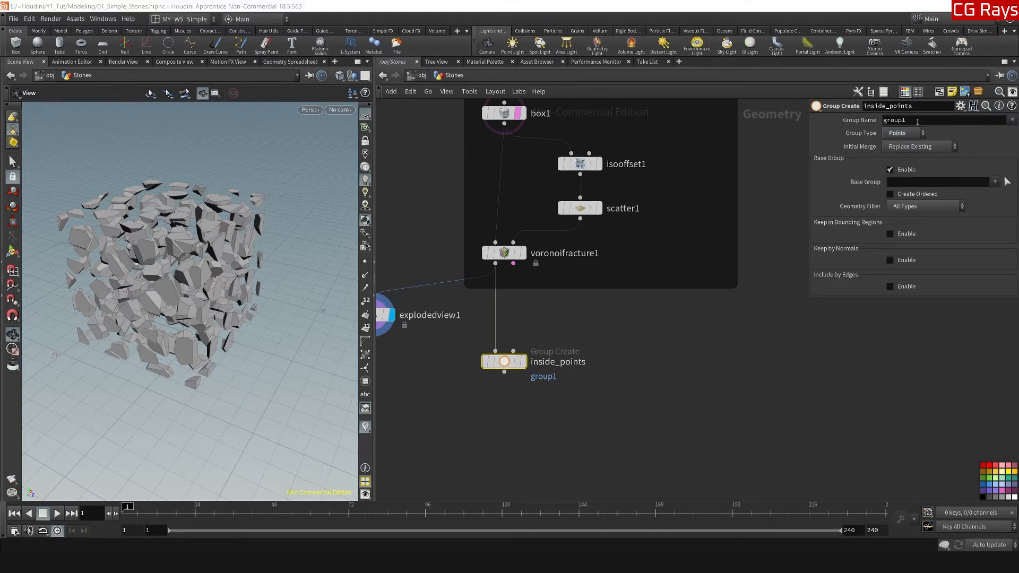
double_click(918, 120)
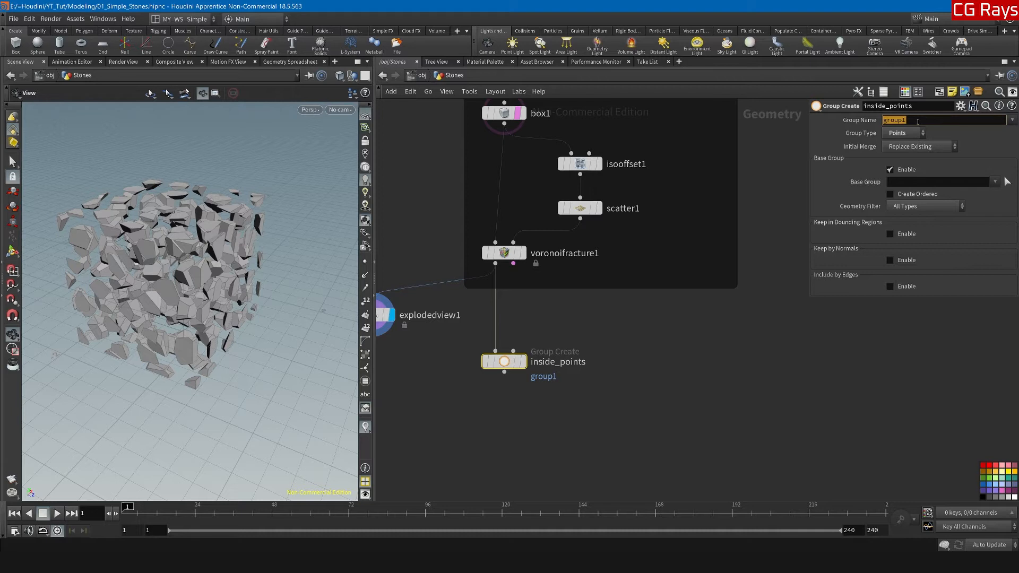
text($)
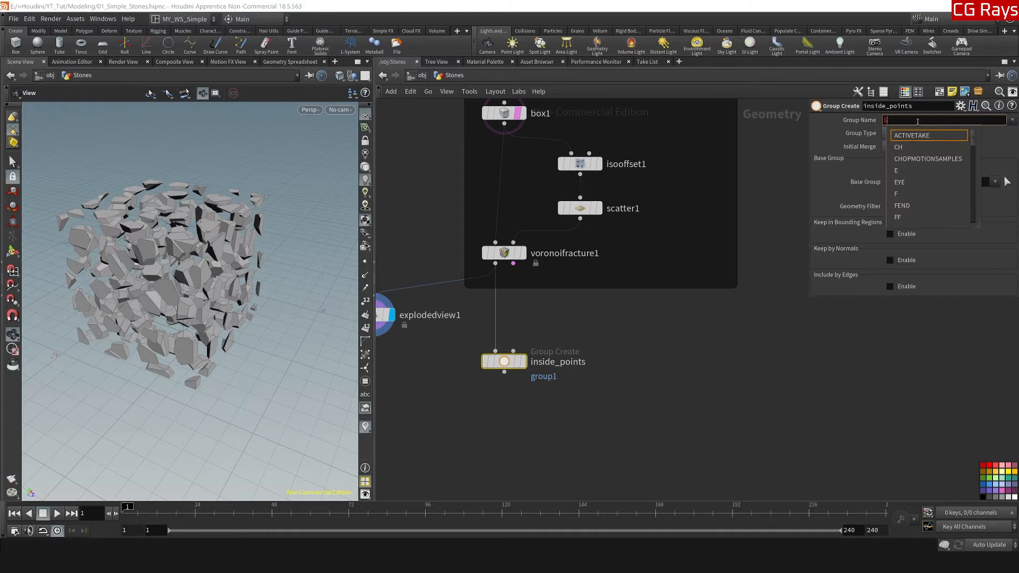
text(OS)
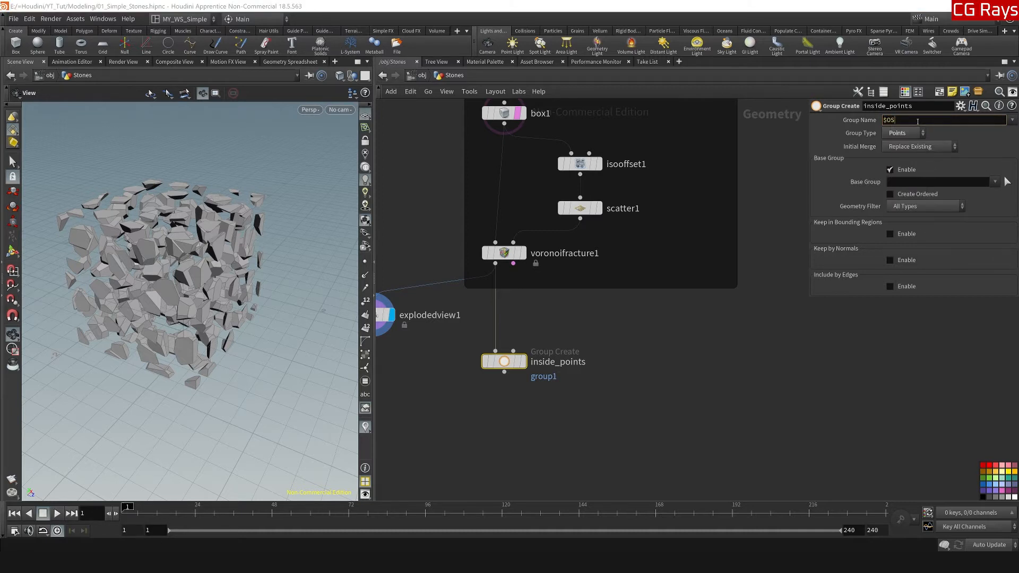
key(Return)
Step: Inspect the node information of inside_points
mouse_move(471, 361)
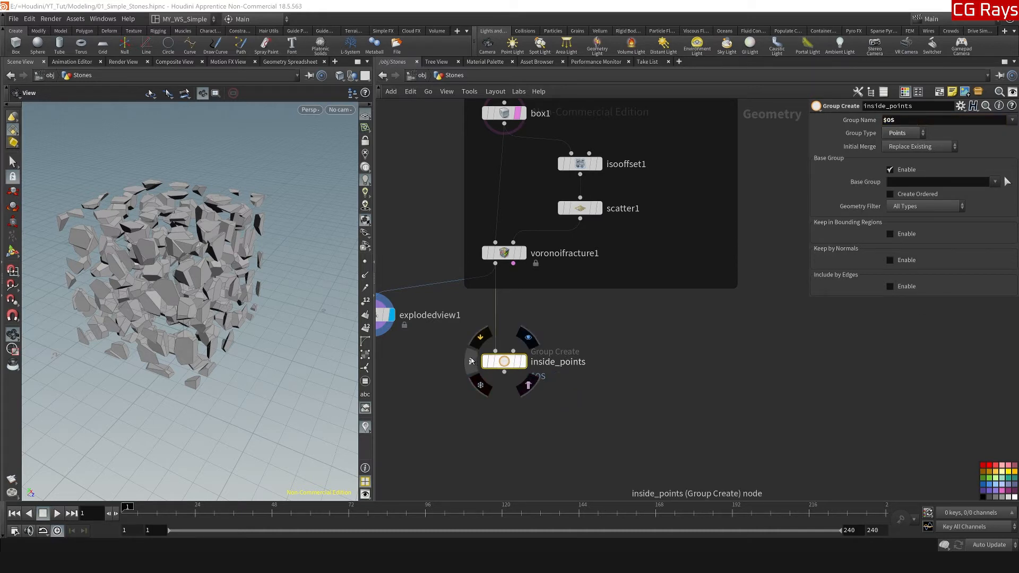
click(471, 362)
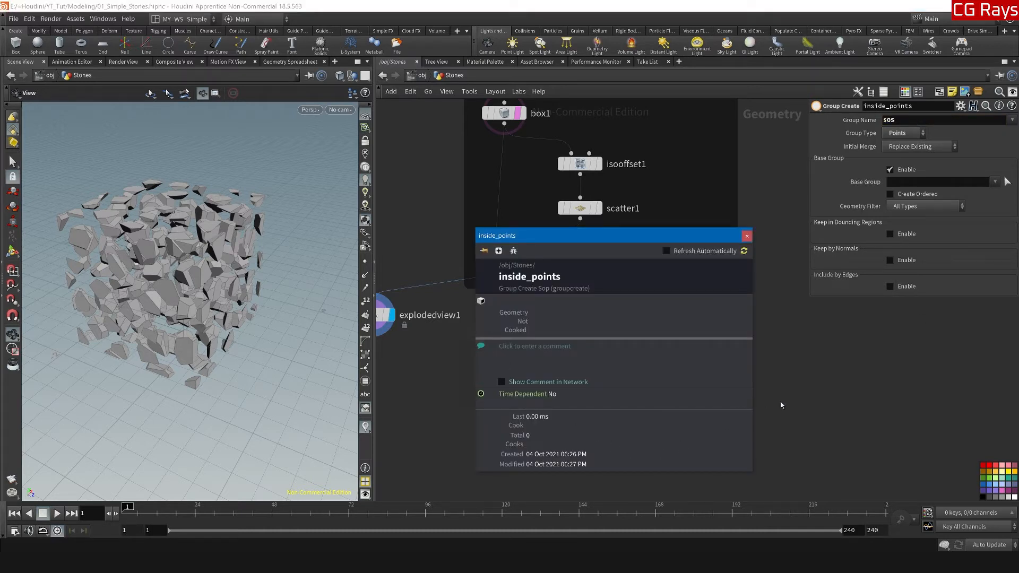
click(795, 396)
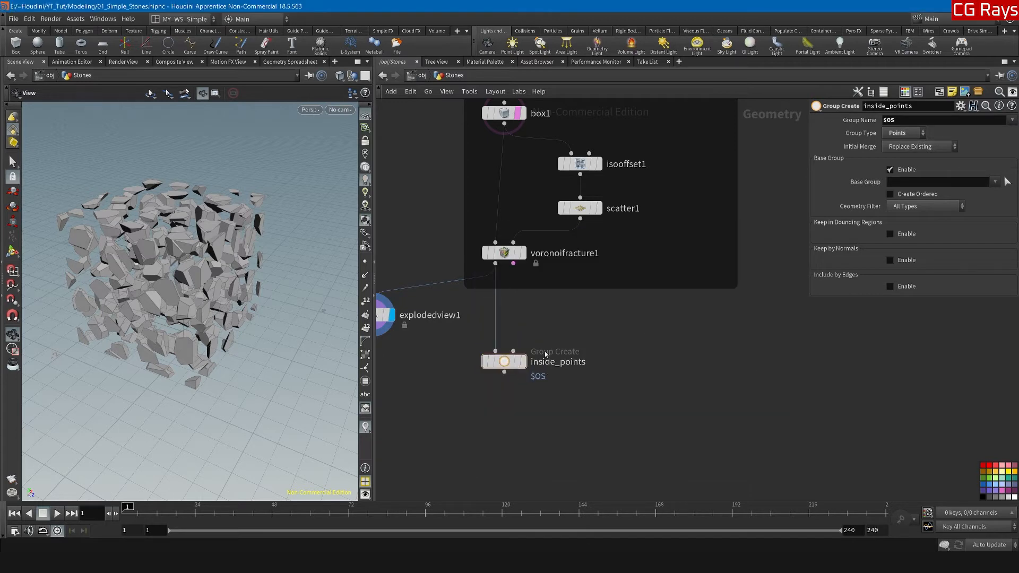
Step: Disable the Base Group of inside_points and enable Keep in Bounding Regions
middle_drag(597, 348, 595, 318)
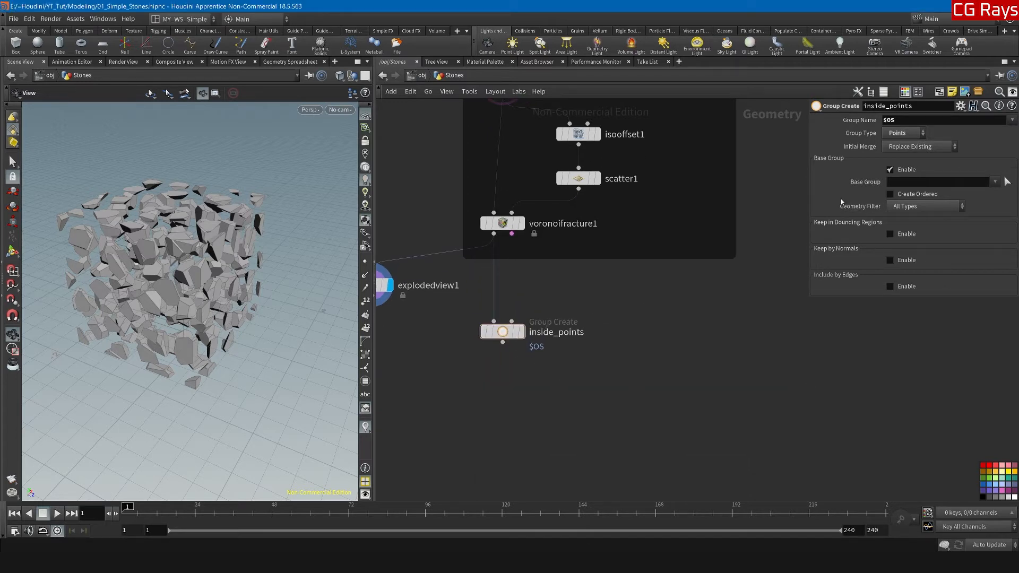
click(890, 170)
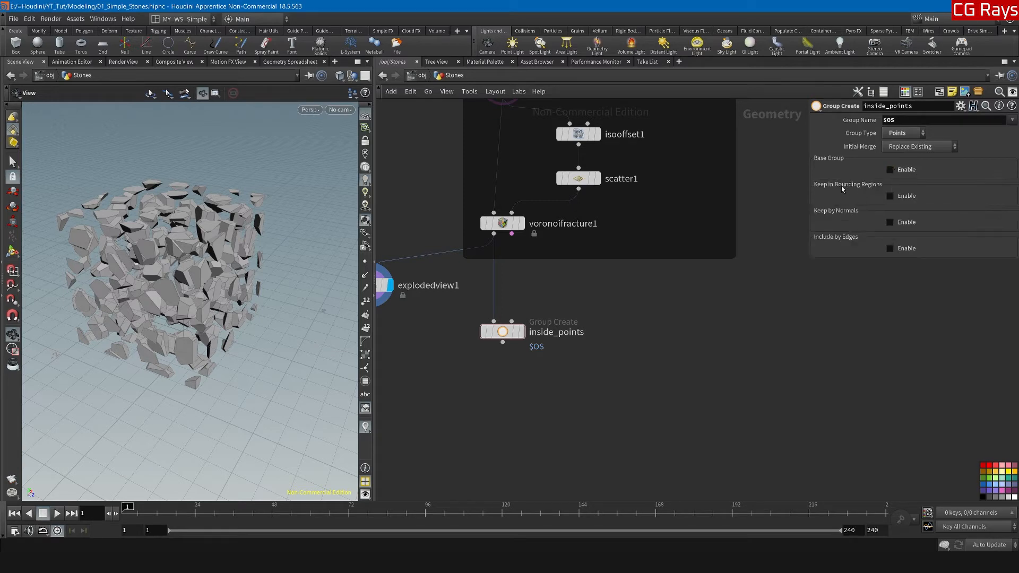
click(890, 196)
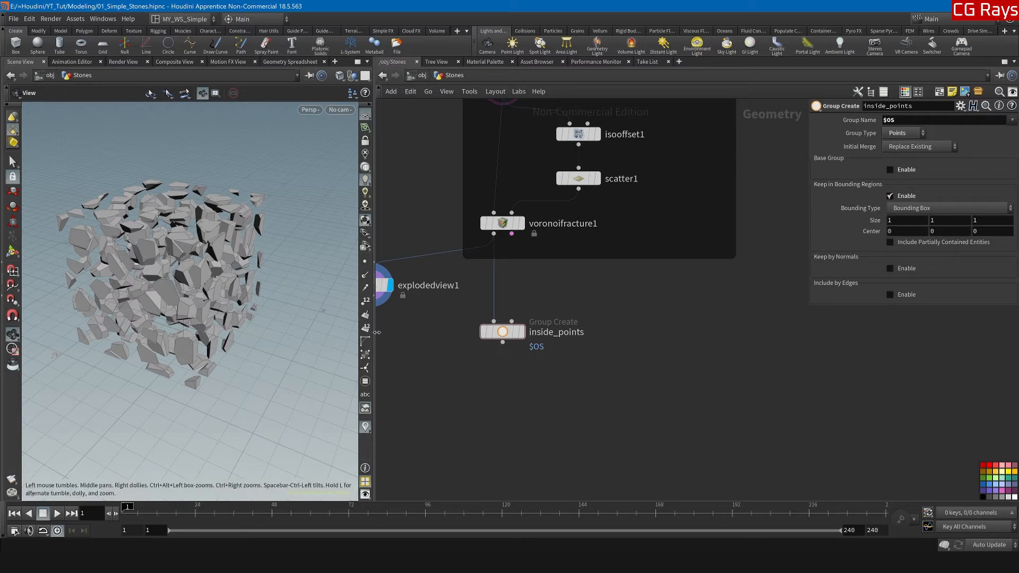
middle_drag(557, 381, 574, 384)
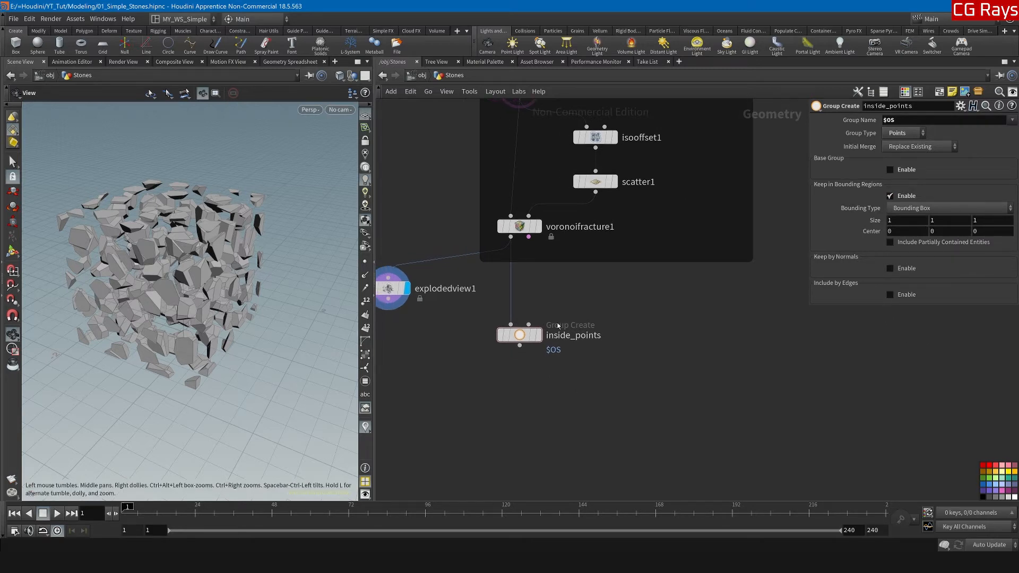
Step: Check box1's size, then set the bounding Size of inside_points to 0.9, 0.9, 0.9 and include partially contained entities
middle_drag(585, 288, 627, 318)
click(517, 119)
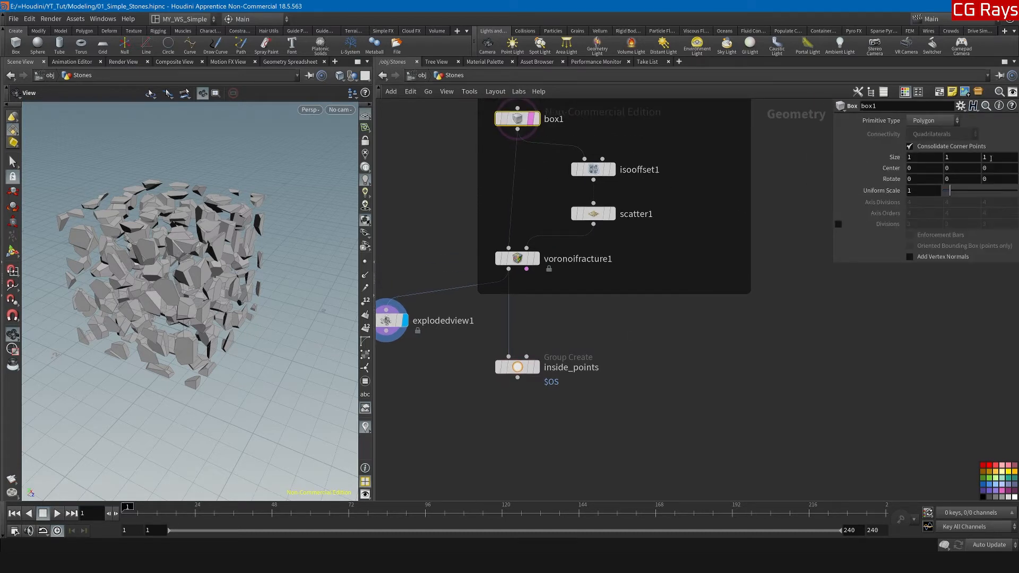
click(517, 367)
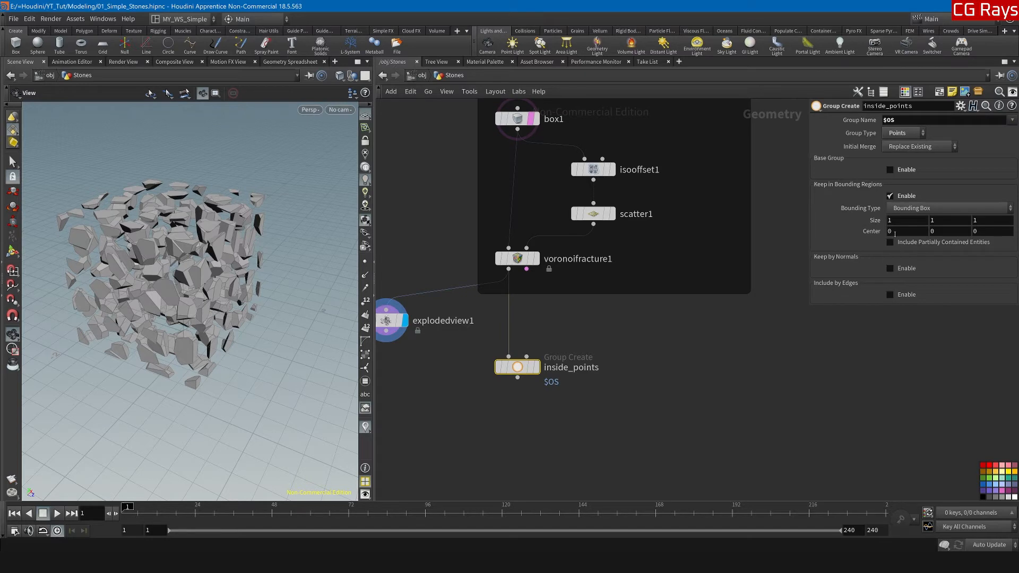
middle_drag(869, 230, 860, 220)
click(903, 242)
Step: Add a Group Create node wired after inside_points and name it all_points
middle_drag(584, 421, 579, 395)
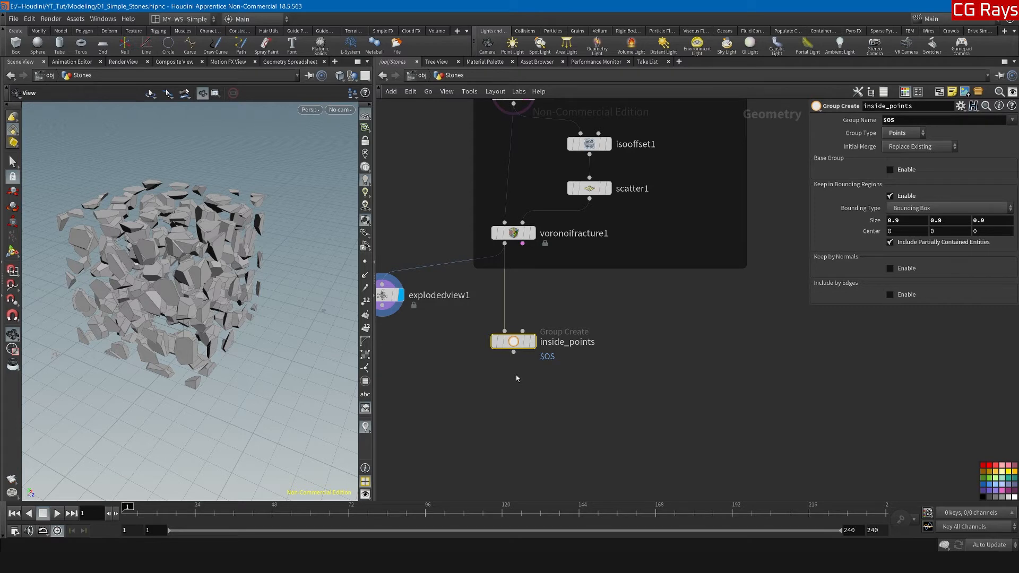
key(Tab)
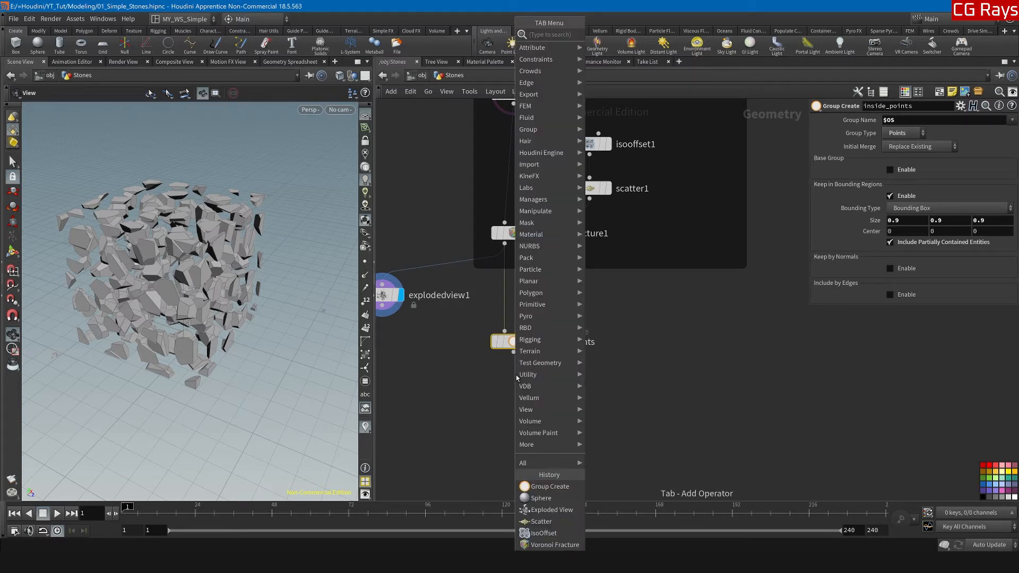
click(546, 486)
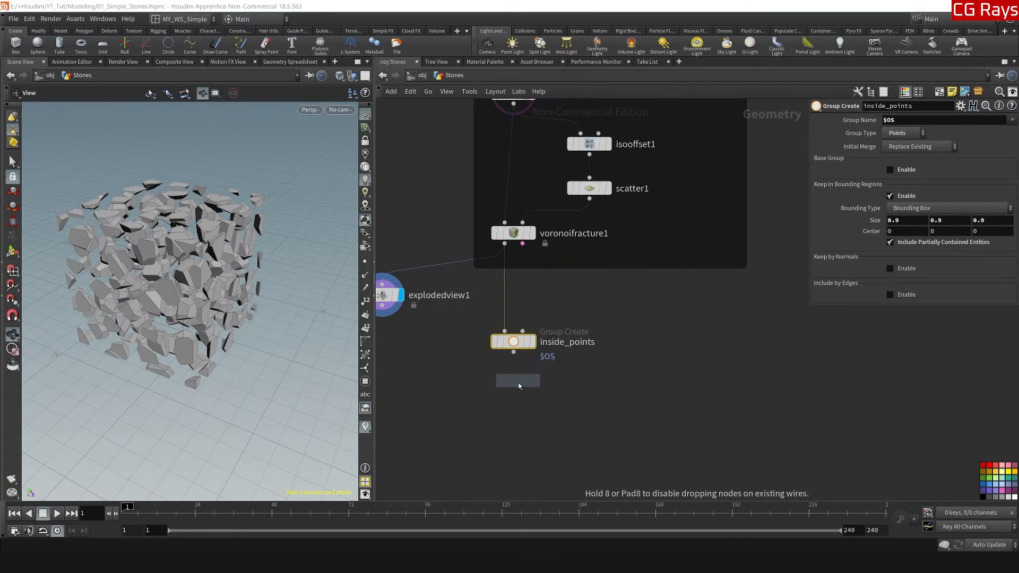
click(517, 390)
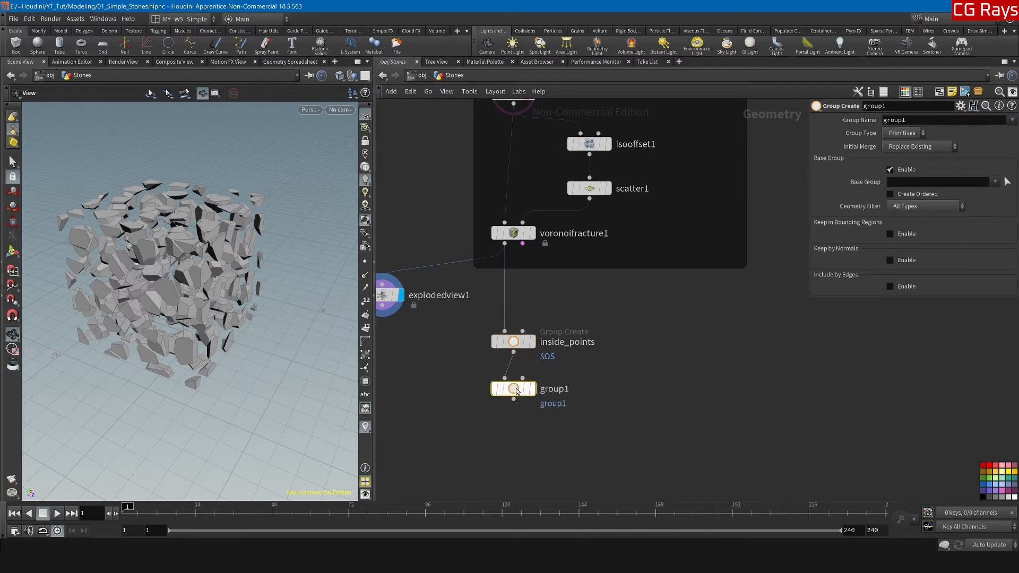
double_click(556, 390)
text(all_points)
key(Return)
Step: Disable the Base Group of all_points, set its Group Type to Points and its Group Name to $OS
mouse_move(520, 394)
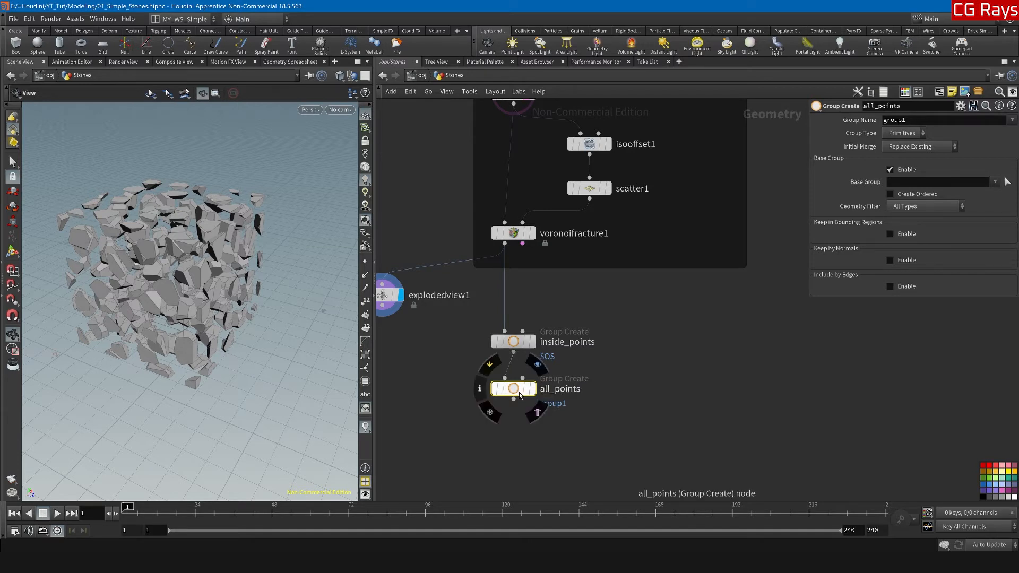
click(891, 170)
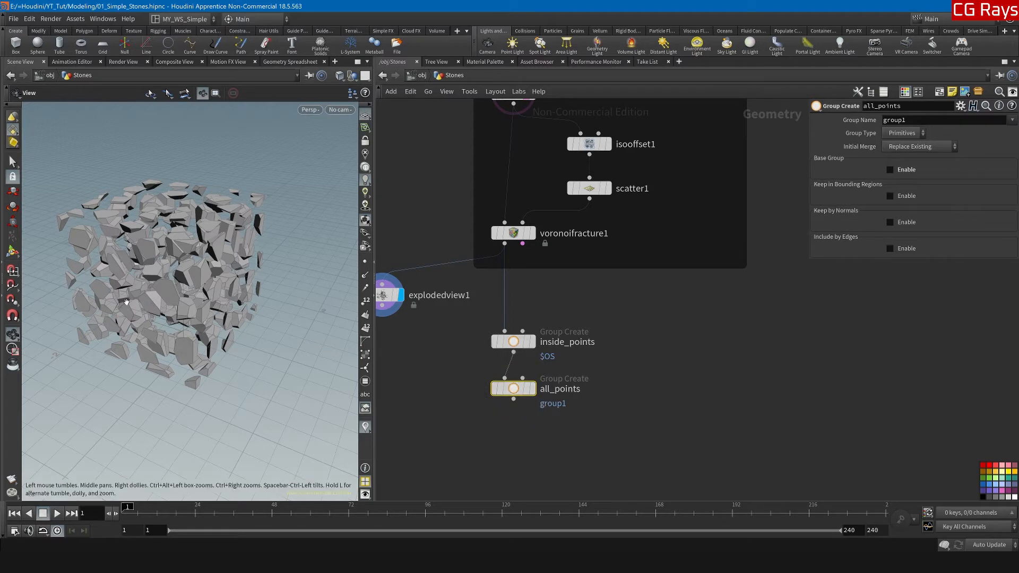
click(910, 131)
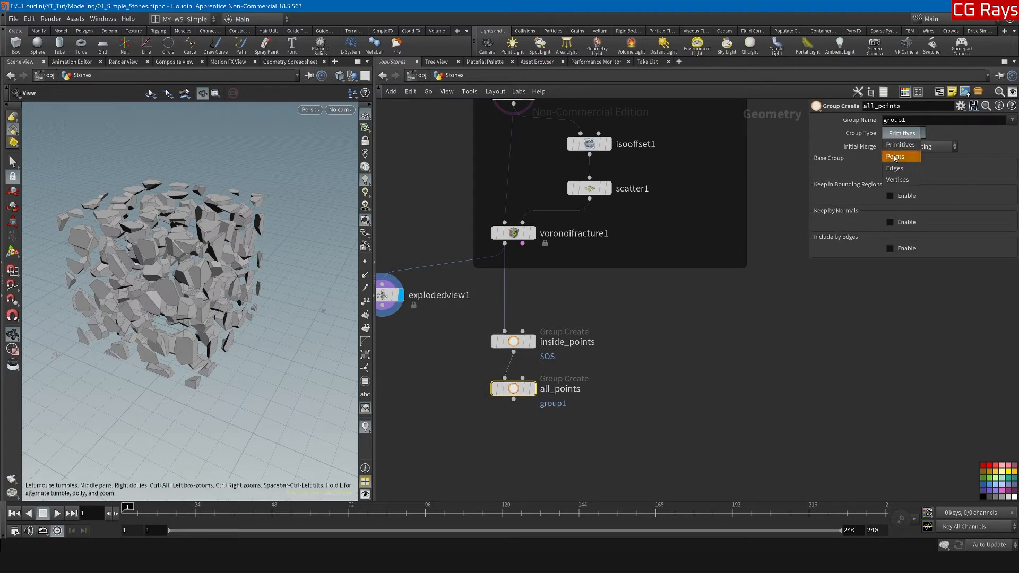
click(902, 156)
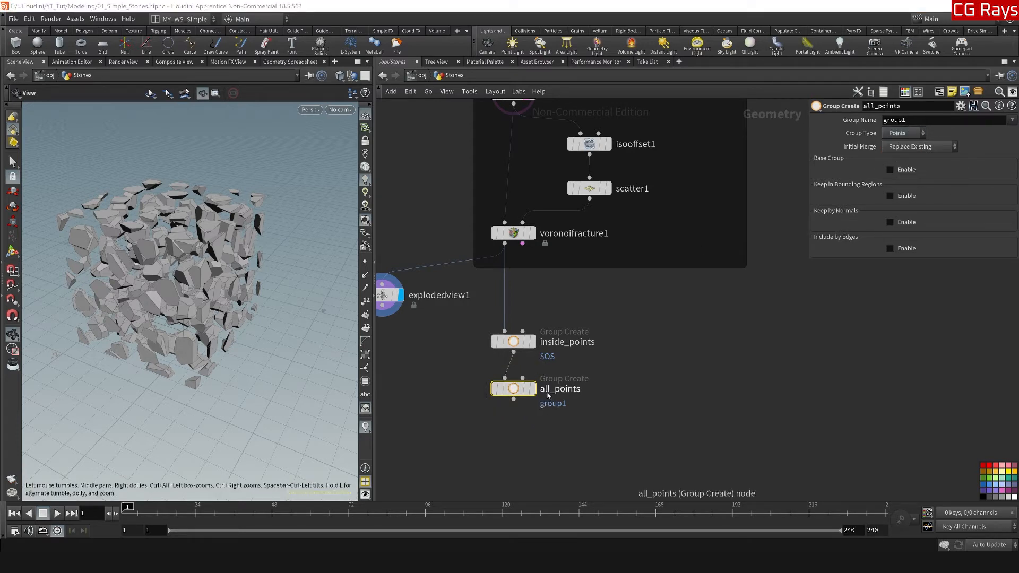
drag(920, 120, 835, 116)
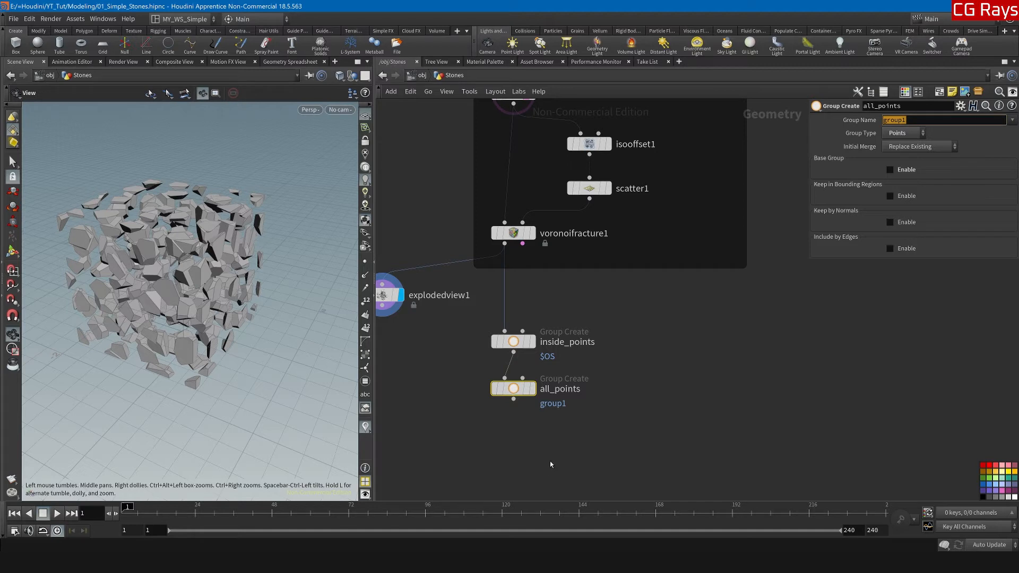
text($OS)
key(Return)
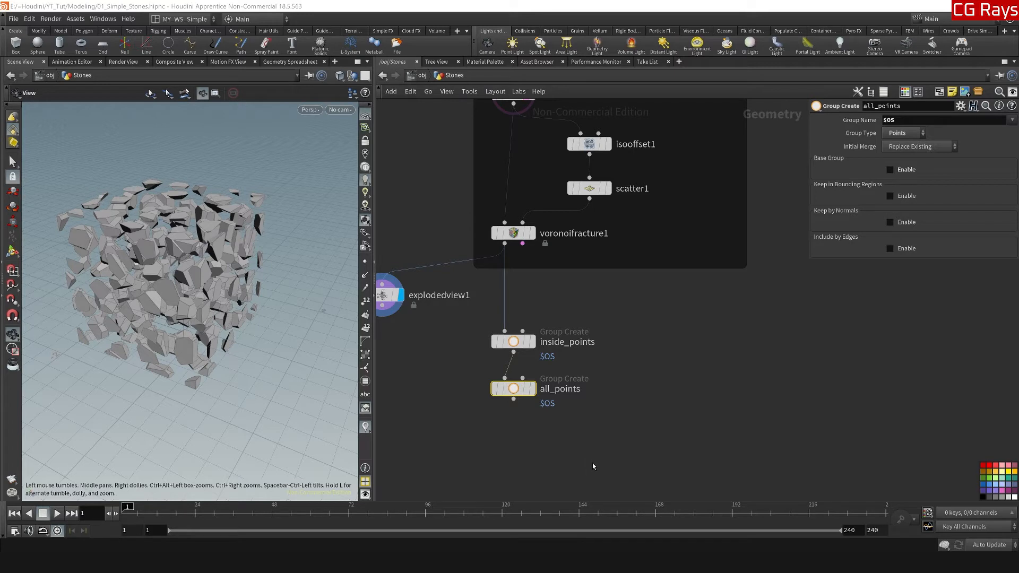
Step: Compare the settings of the all_points and inside_points group nodes
middle_drag(592, 463, 609, 405)
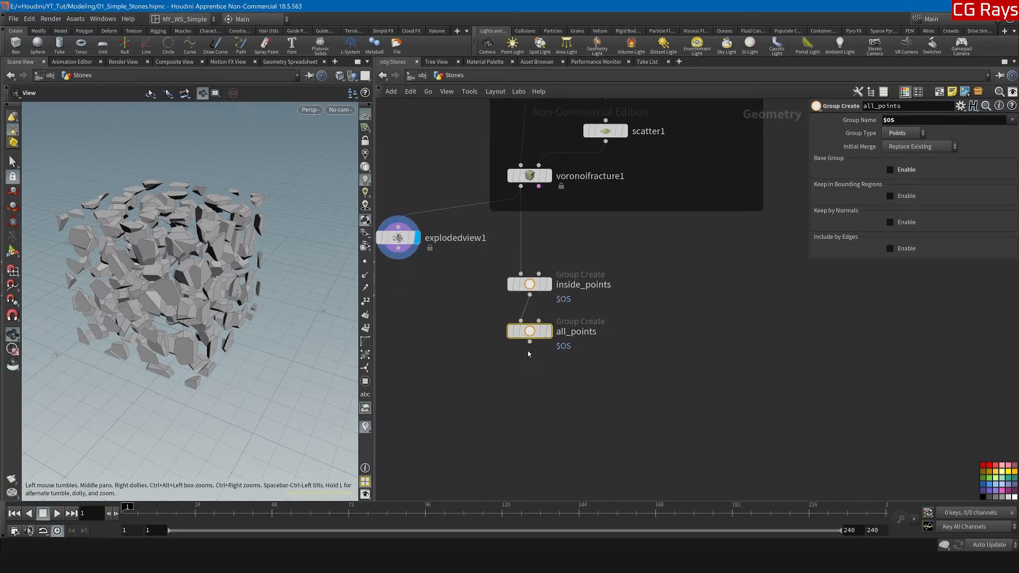
mouse_move(531, 332)
click(531, 333)
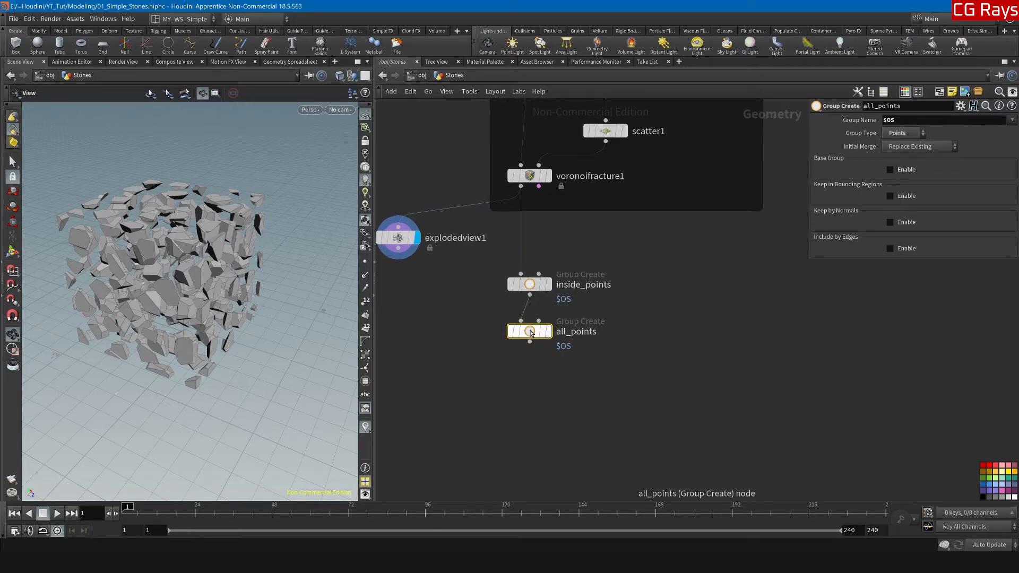
click(531, 284)
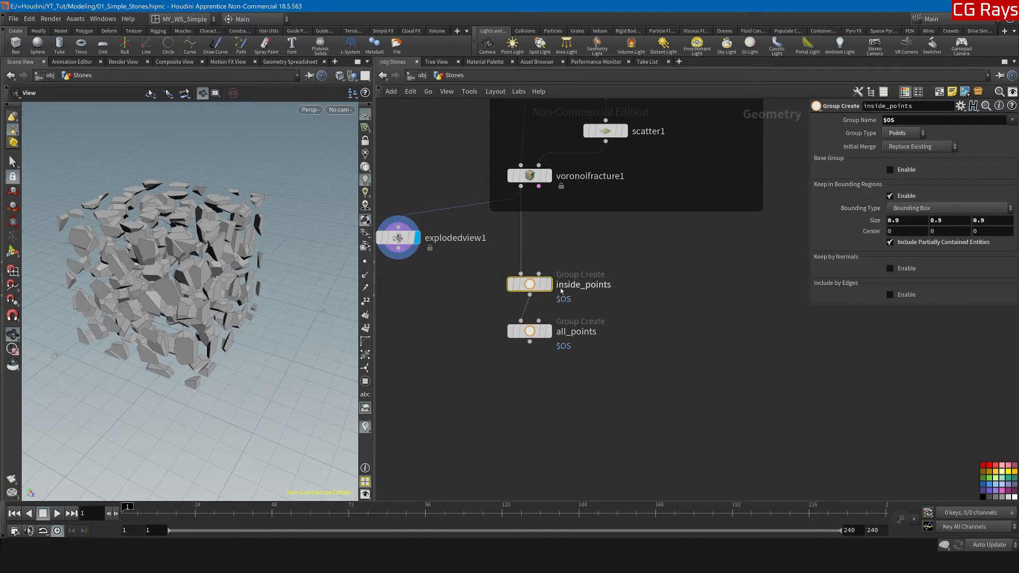
middle_drag(563, 365, 556, 383)
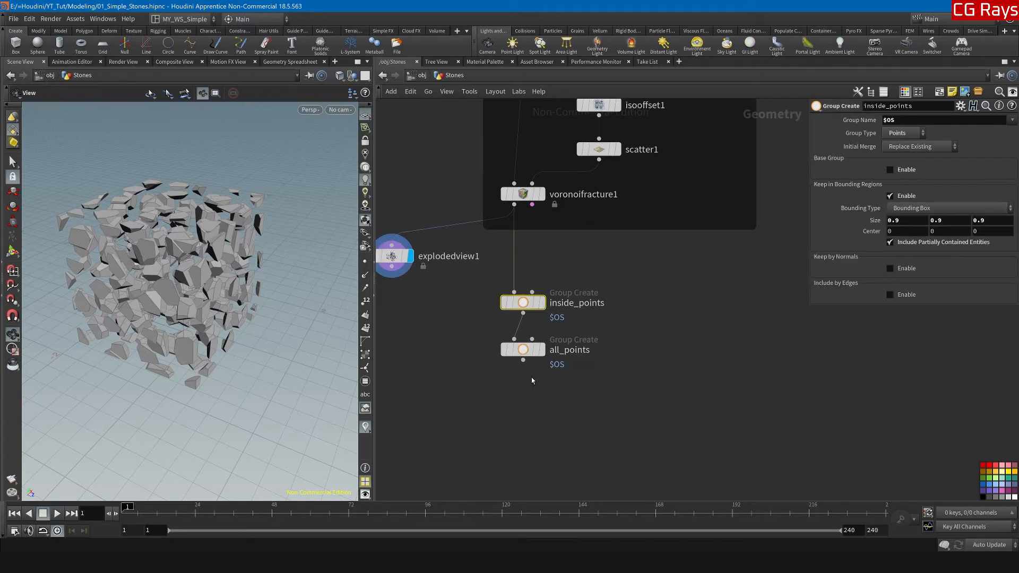
mouse_move(529, 355)
mouse_move(504, 312)
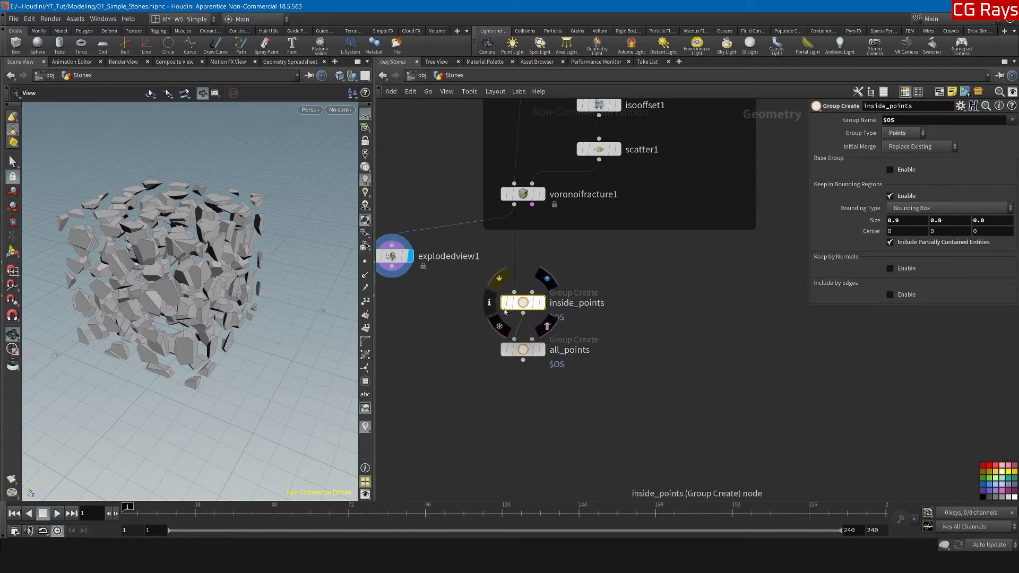
Step: Add a Group Combine node below all_points, wire all_points' output into it and display the new node
middle_drag(569, 425, 554, 395)
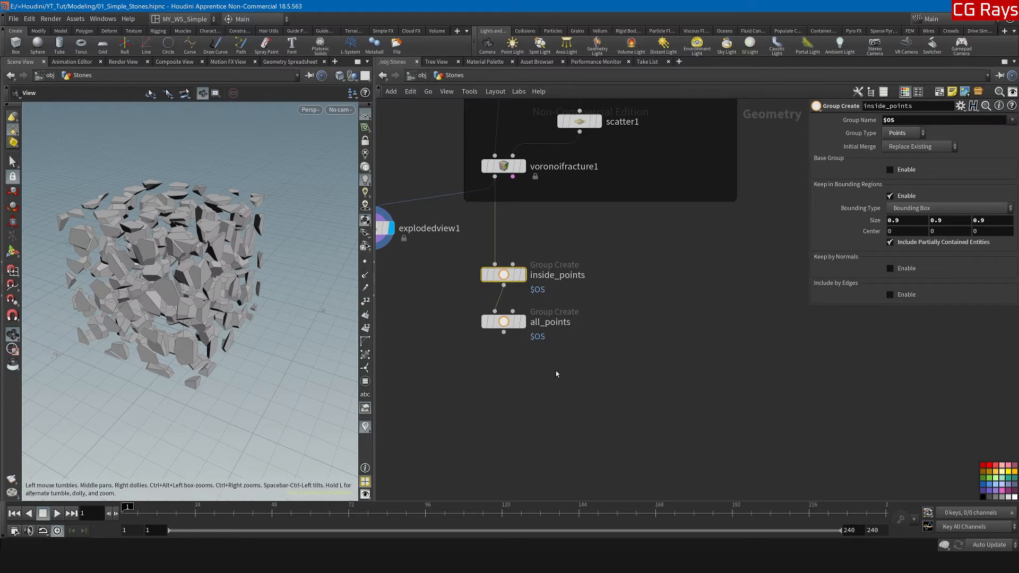
key(Tab)
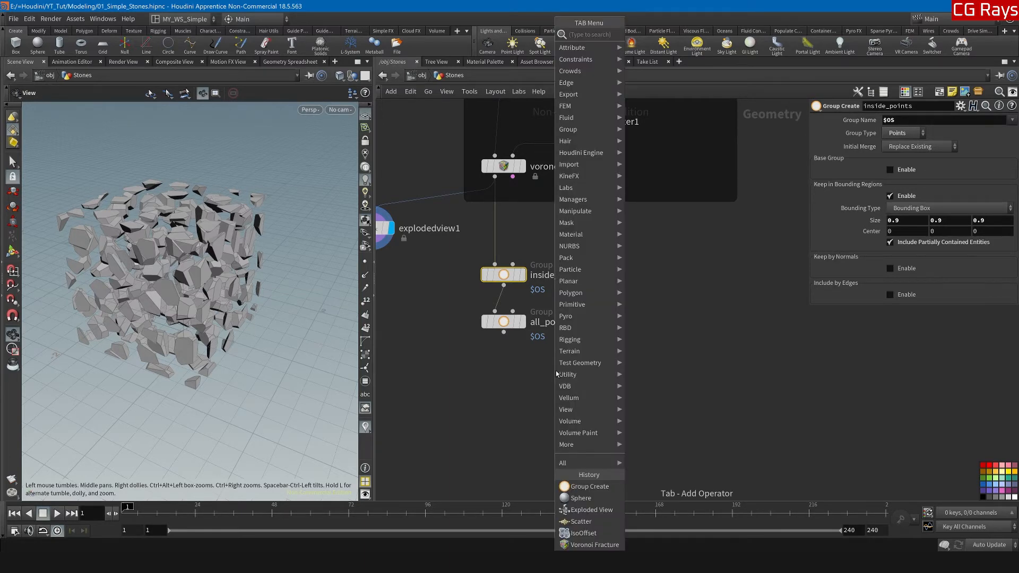
text(gc)
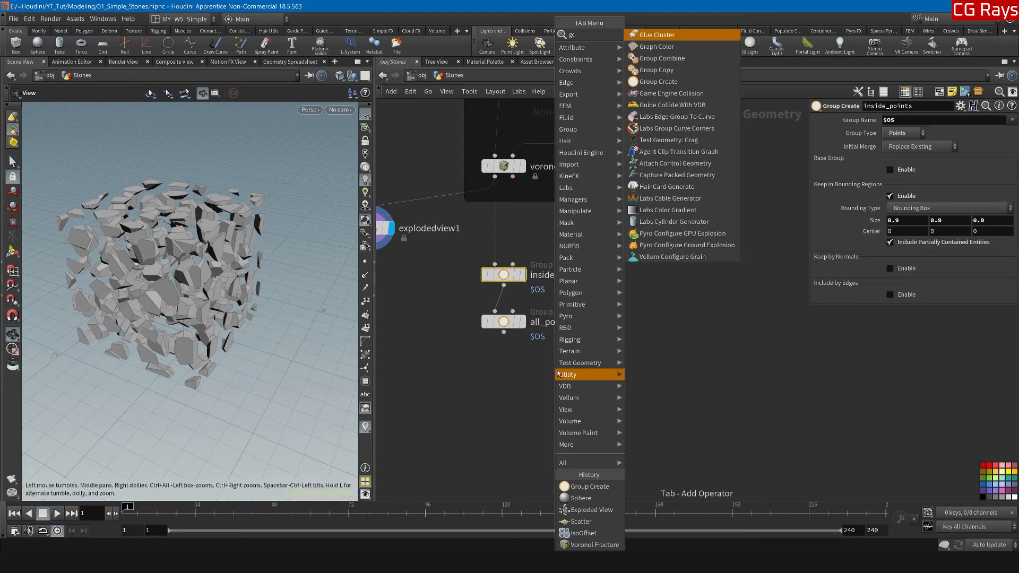
key(Down)
key(Down)
key(Return)
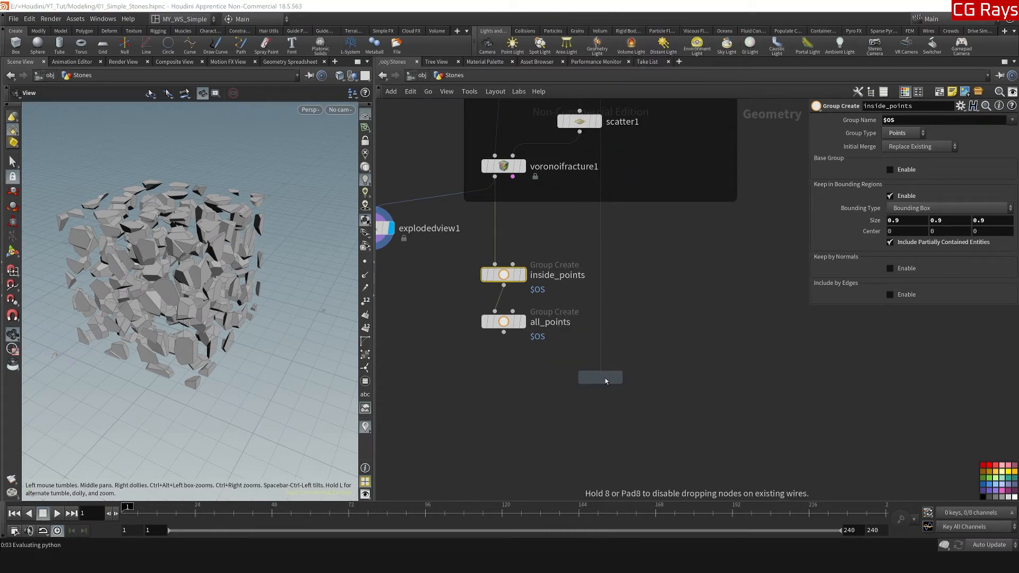
click(605, 378)
drag(504, 334, 601, 366)
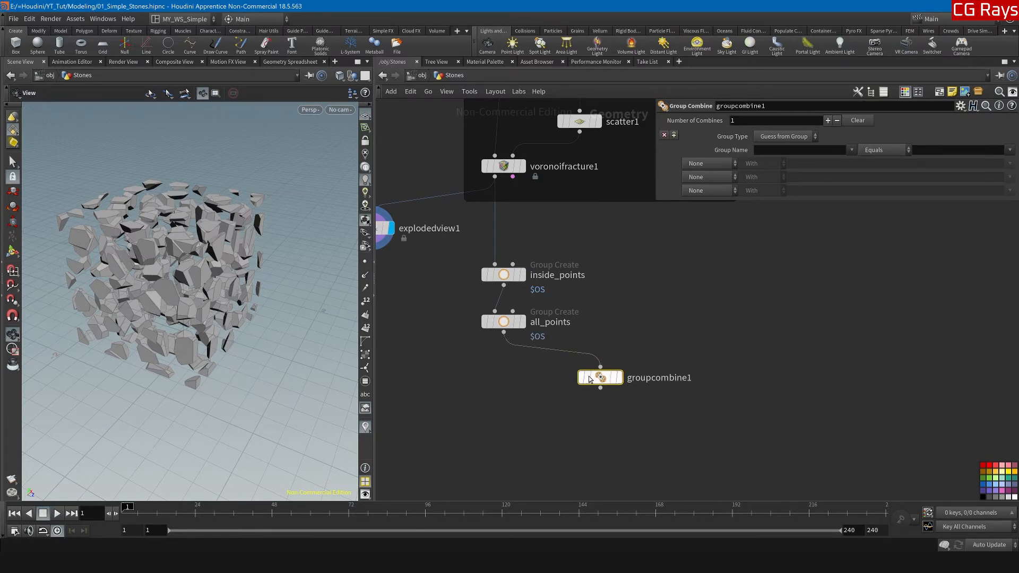
mouse_move(605, 378)
click(618, 377)
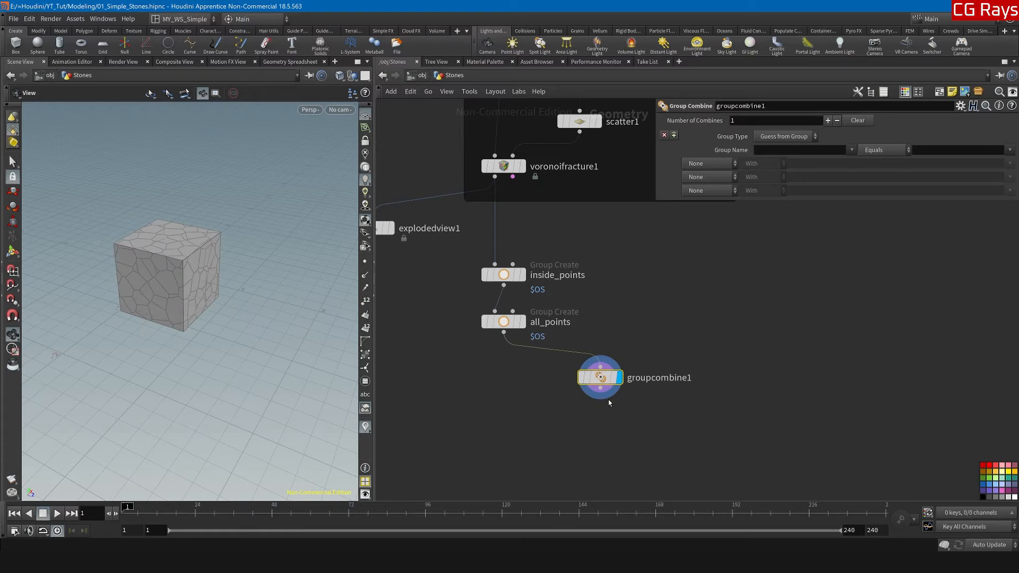
Step: Set the Group Combine node's Group Name to all_points and its Group Type to Points
click(851, 150)
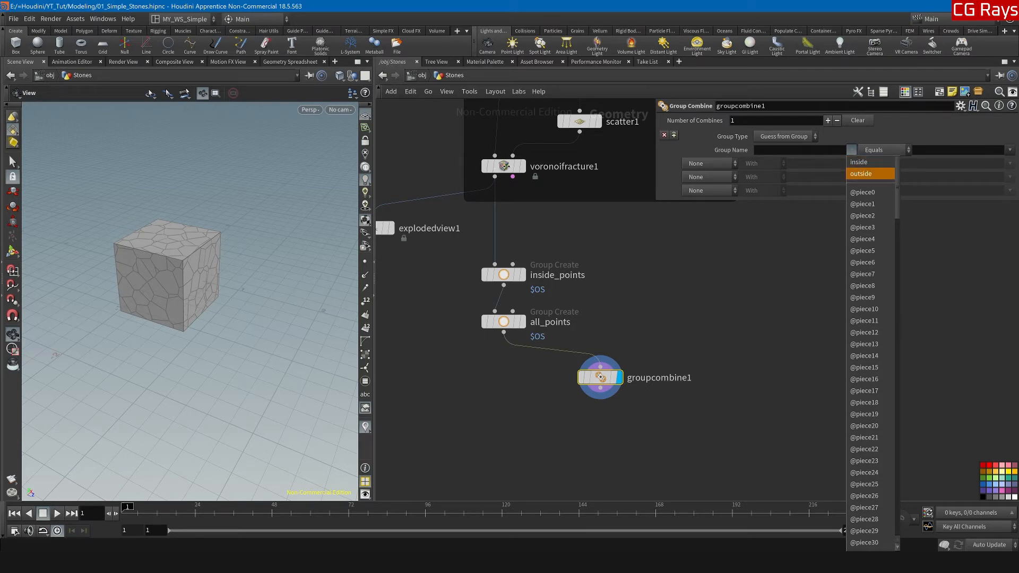
scroll(852, 373, down, 1)
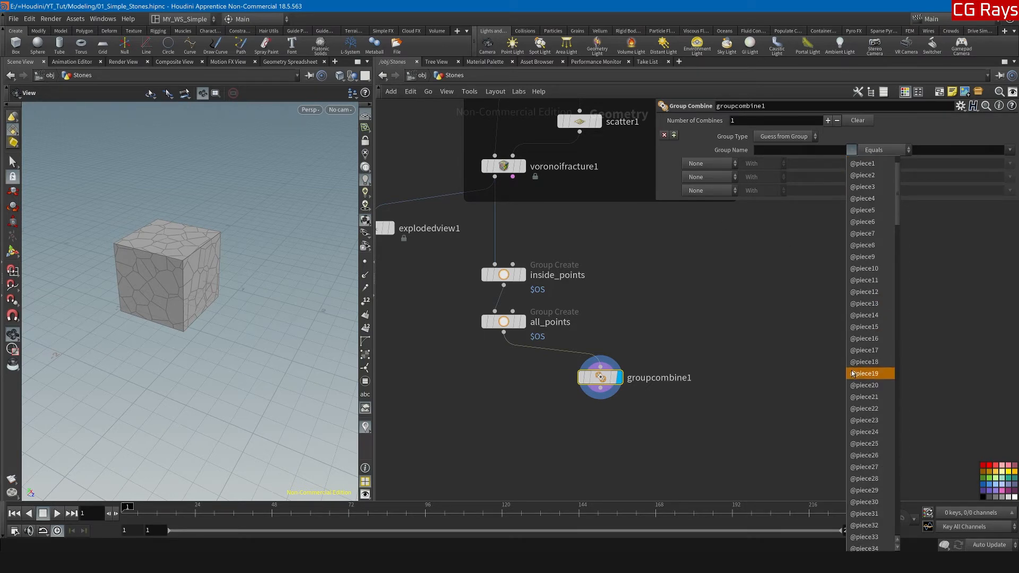
drag(897, 215, 883, 544)
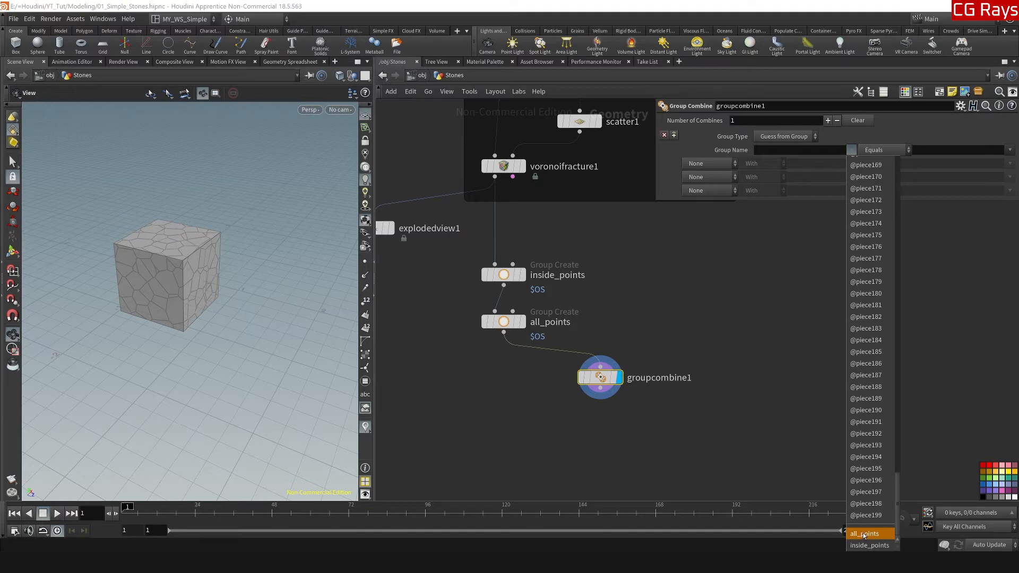
click(862, 535)
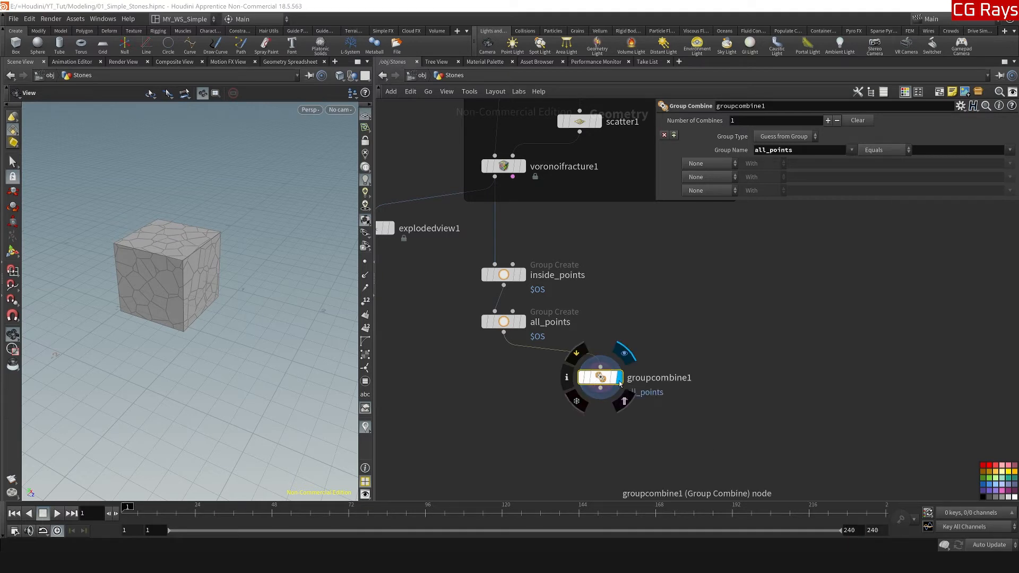
click(775, 138)
click(777, 159)
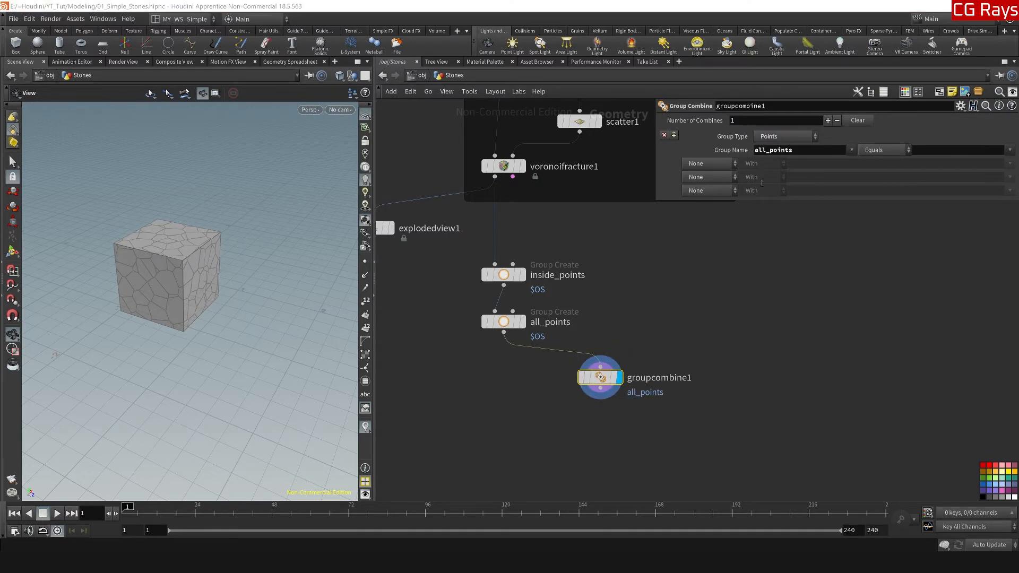
Step: Set the Group Combine so that all_points Equals All But inside_points
click(889, 152)
click(1010, 150)
drag(1013, 205, 1012, 530)
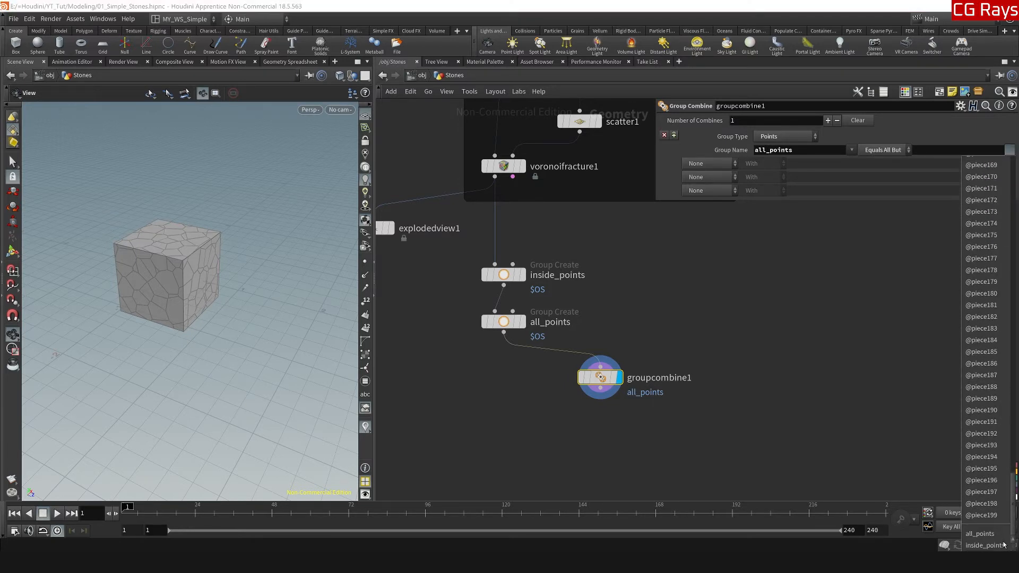
click(984, 545)
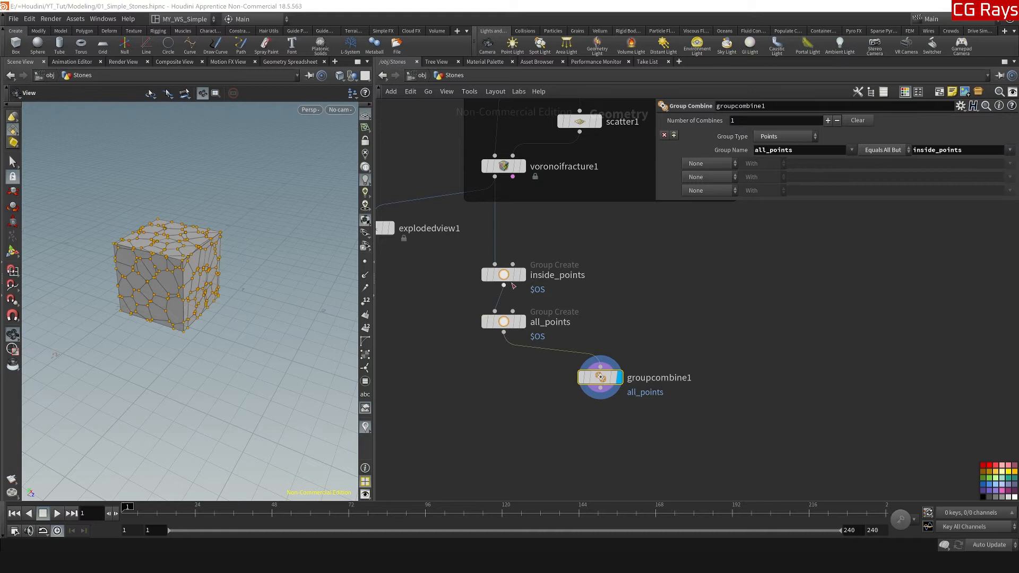
mouse_move(503, 280)
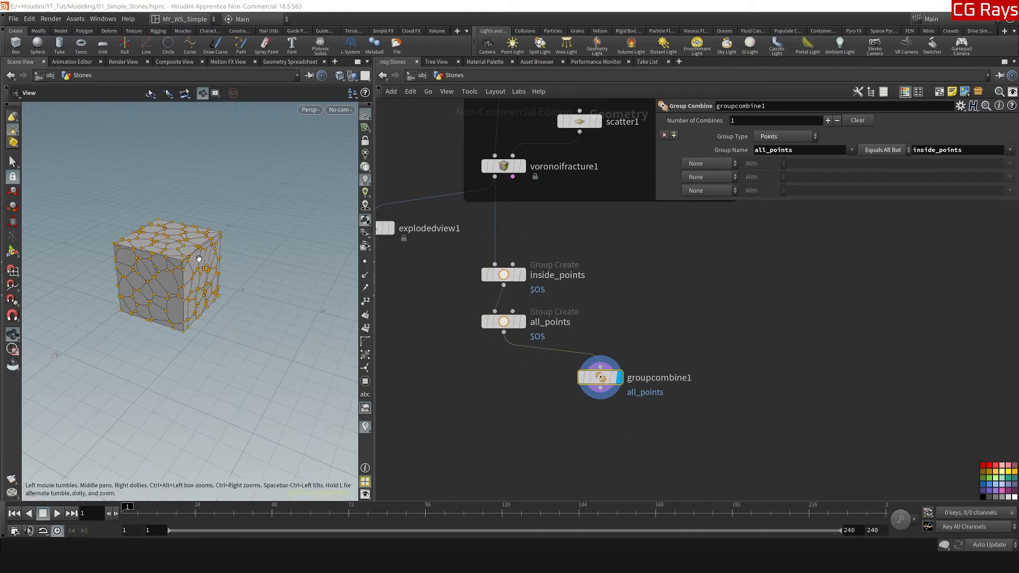
Step: Rename the Group Combine node outside_points
middle_drag(464, 370, 492, 325)
click(615, 406)
middle_drag(616, 402, 620, 372)
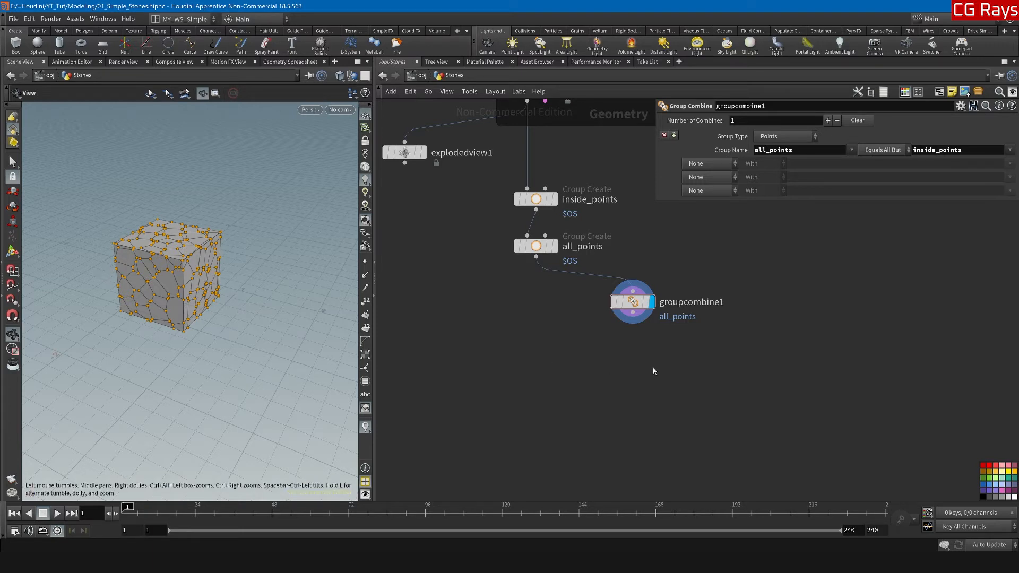
double_click(682, 302)
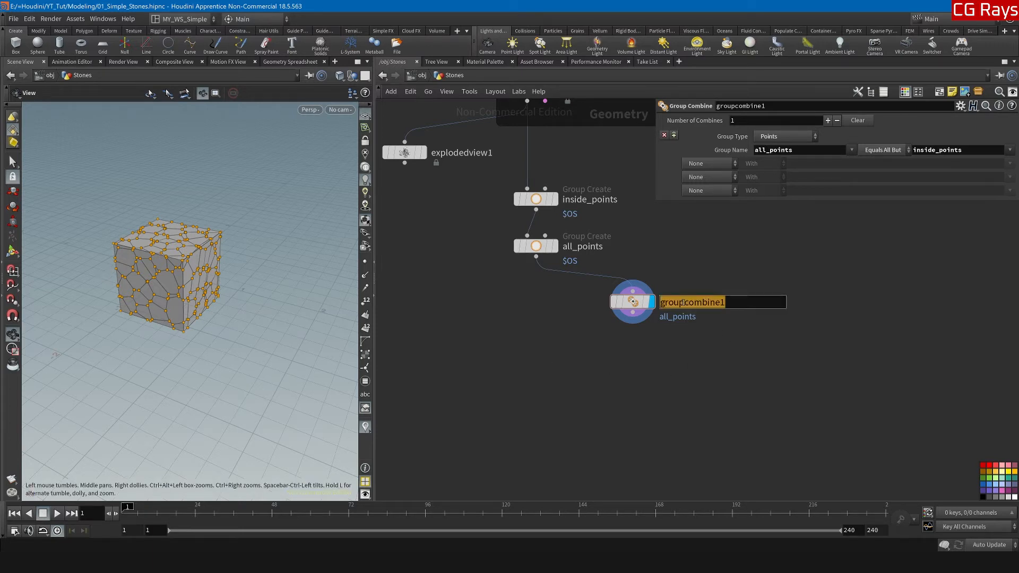
text(outs)
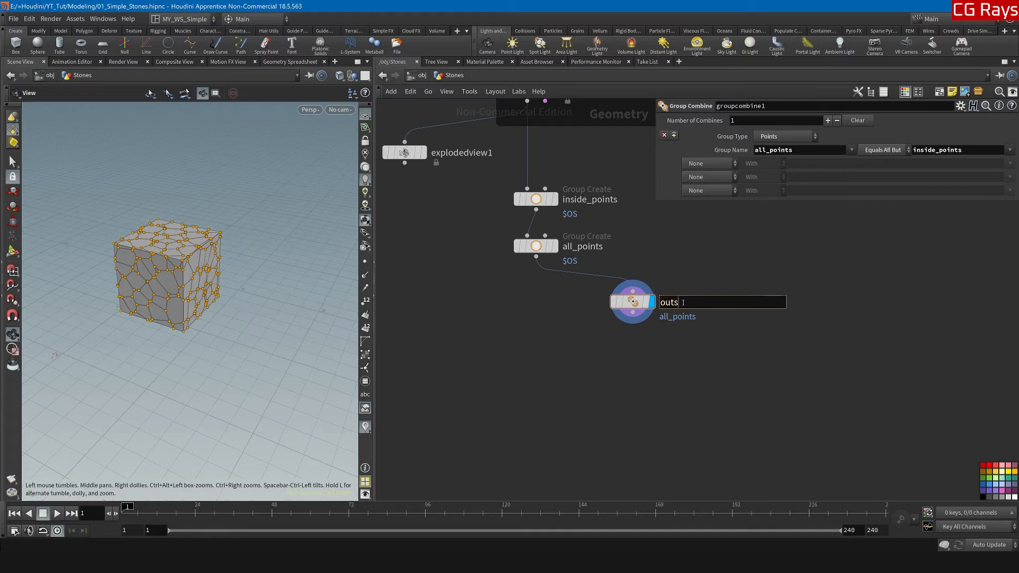
text(ide_points)
key(Return)
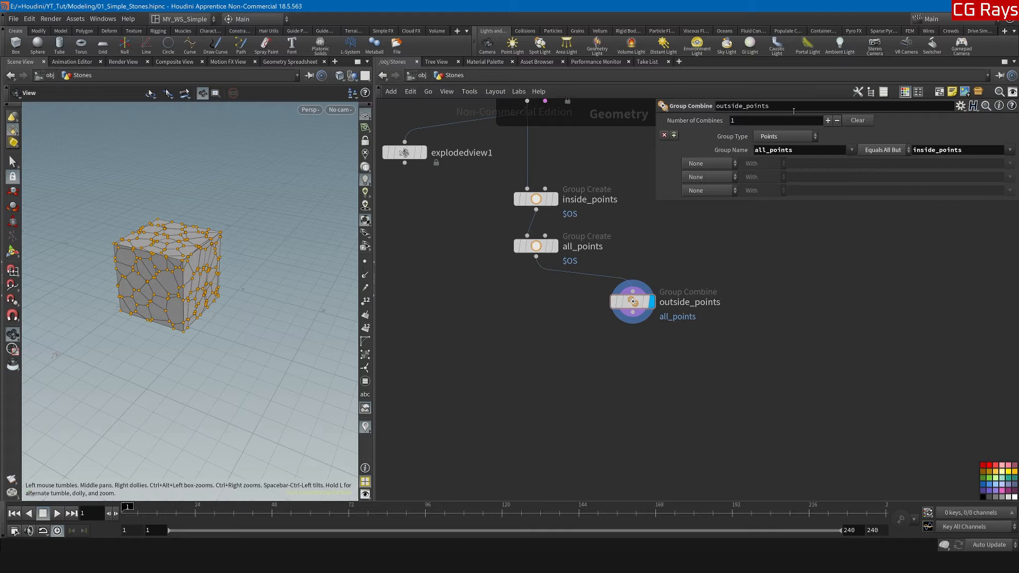
Step: Add a Group Create node below outside_points, wire outside_points' output into its first input and display the new node
middle_drag(597, 370, 642, 364)
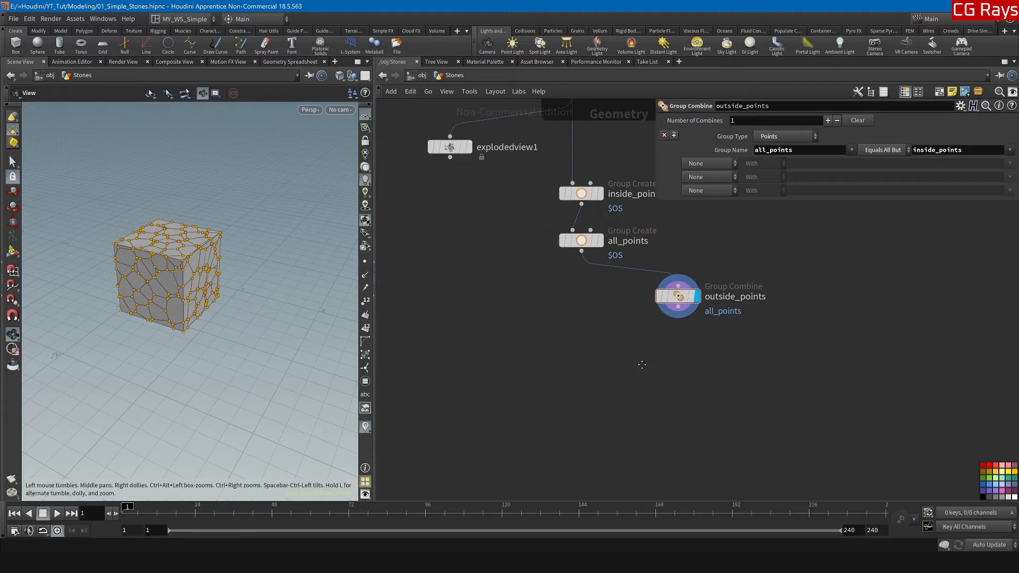
middle_drag(622, 330, 547, 366)
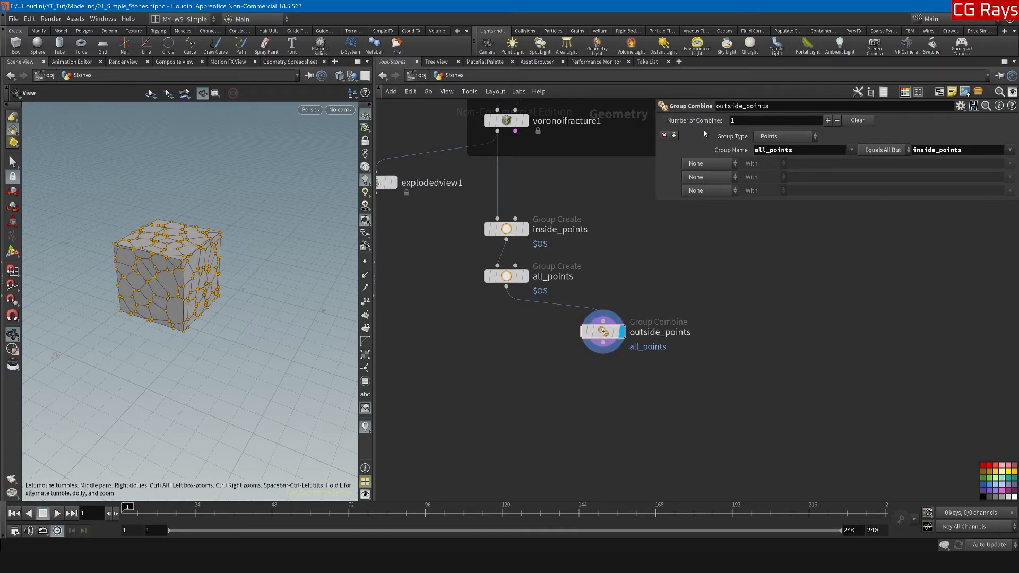
middle_drag(532, 385, 559, 331)
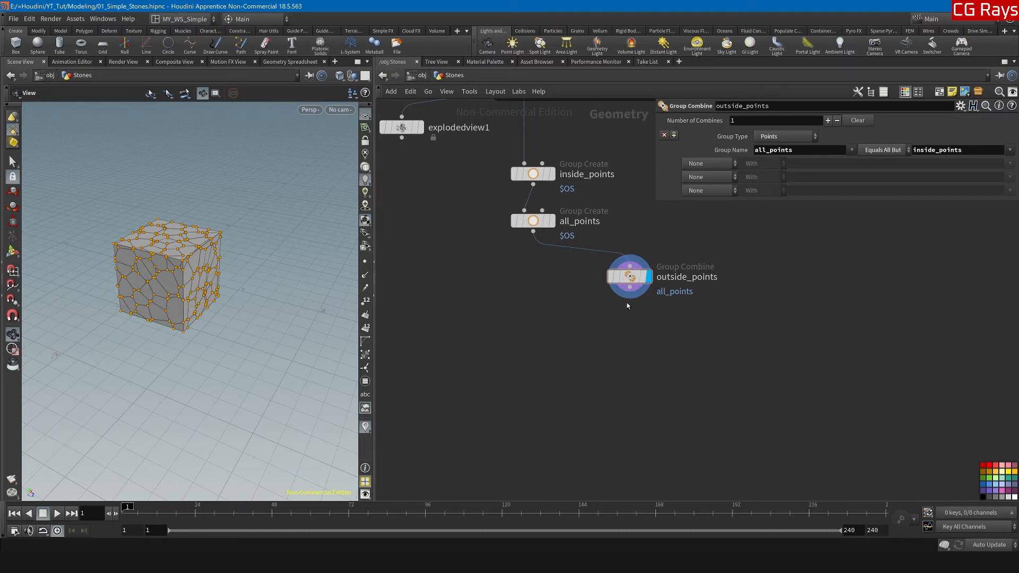
key(Tab)
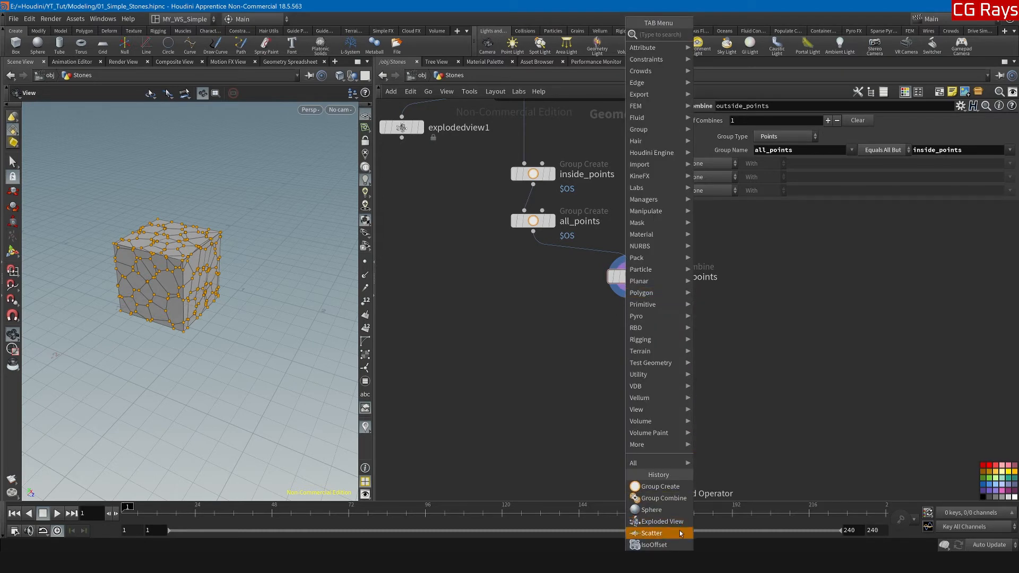
click(666, 488)
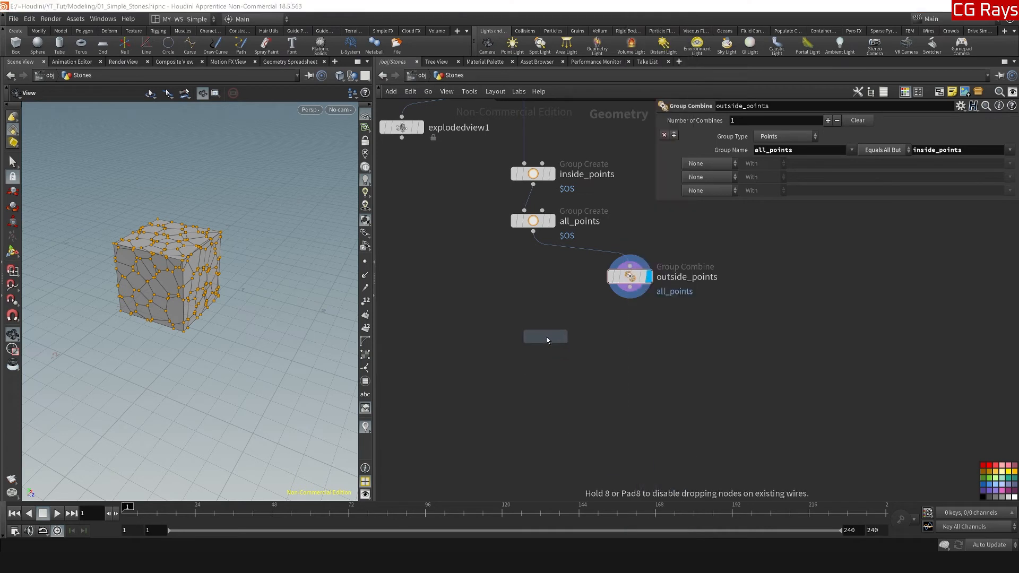
click(534, 348)
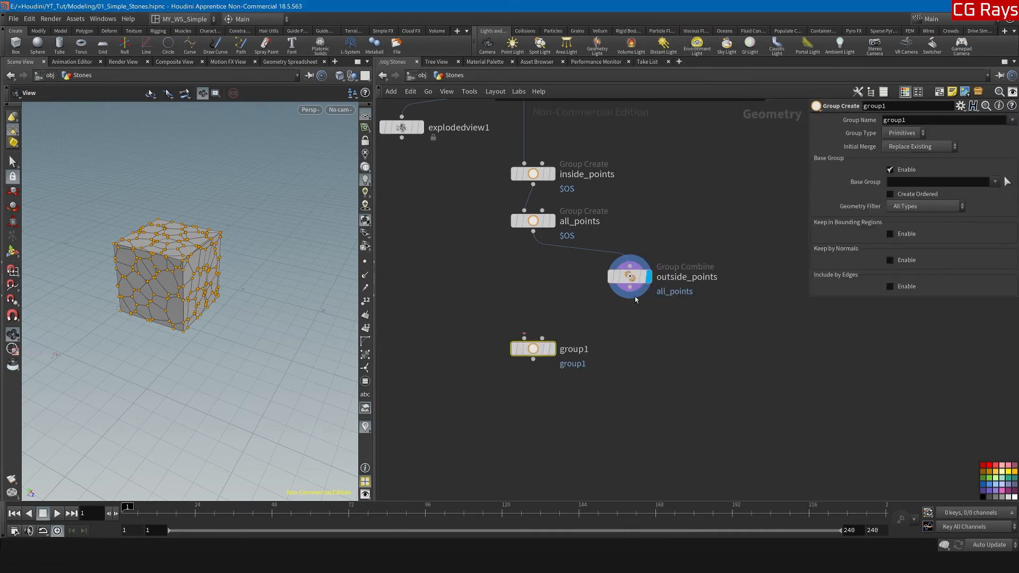
click(630, 287)
click(525, 338)
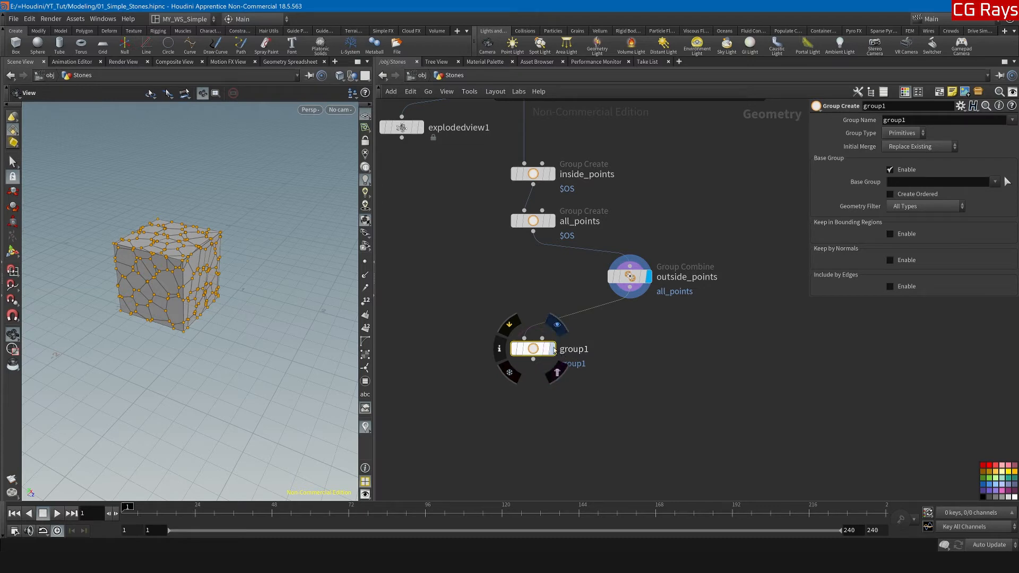
click(557, 324)
Step: Rename the new Group Create node points_outside_goe and set its Group Name to $OS
double_click(582, 350)
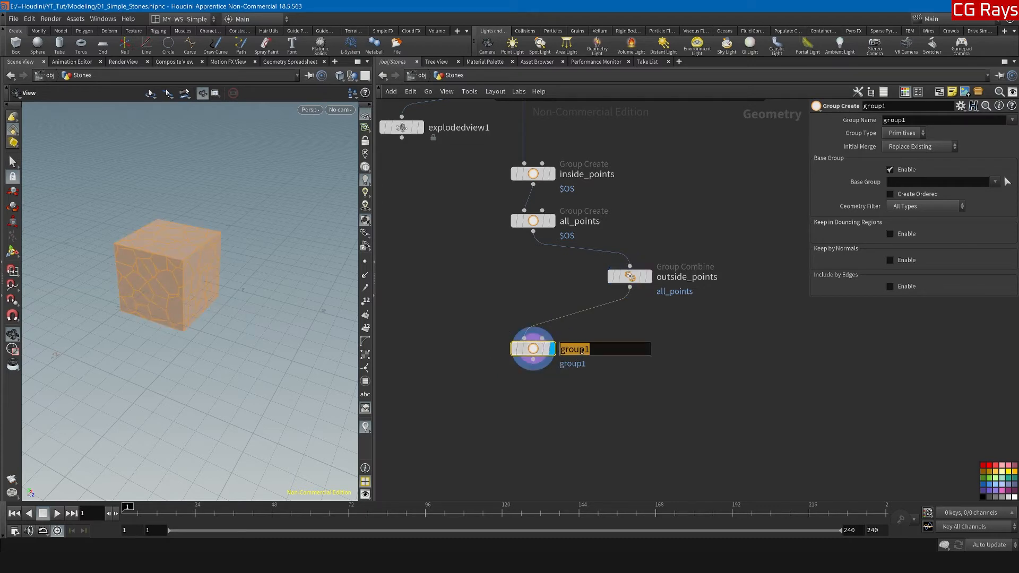
text(points_outside_goe)
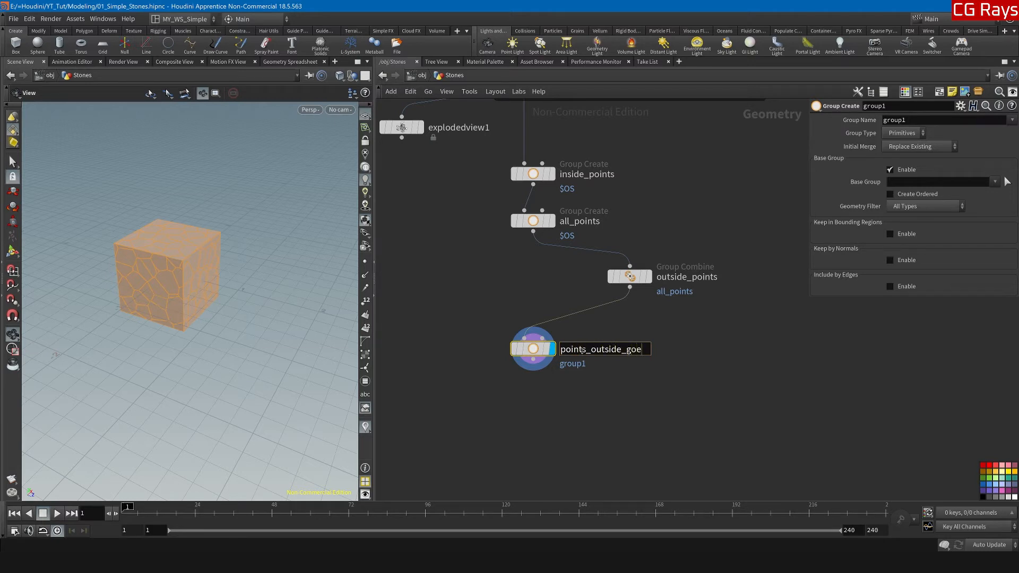
key(Return)
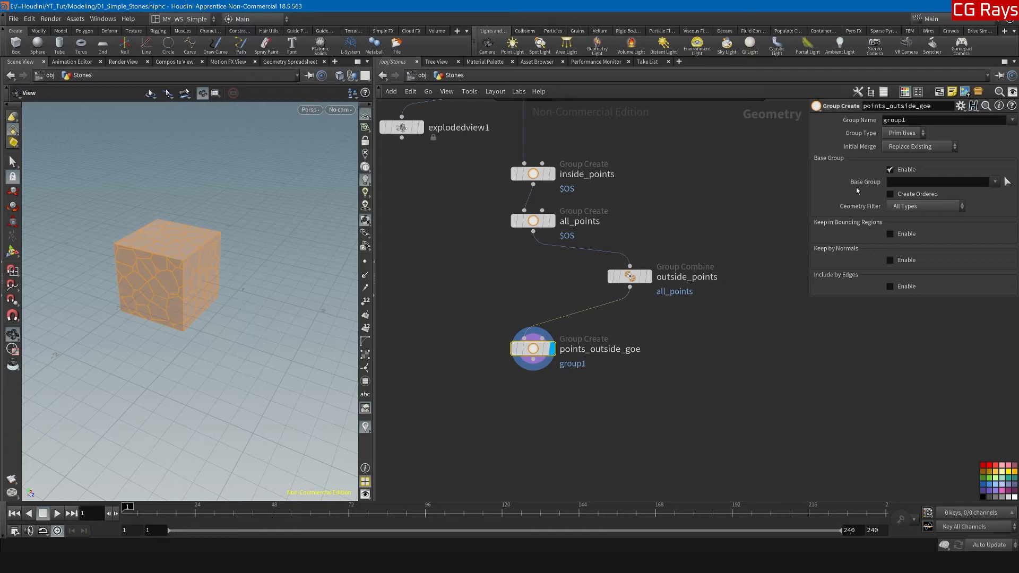
double_click(902, 119)
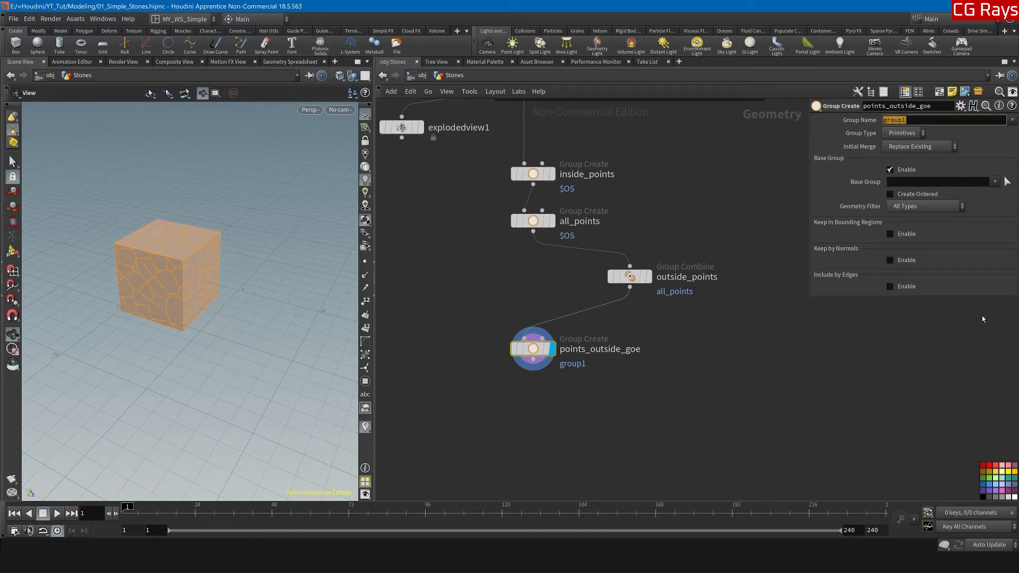
text($OS)
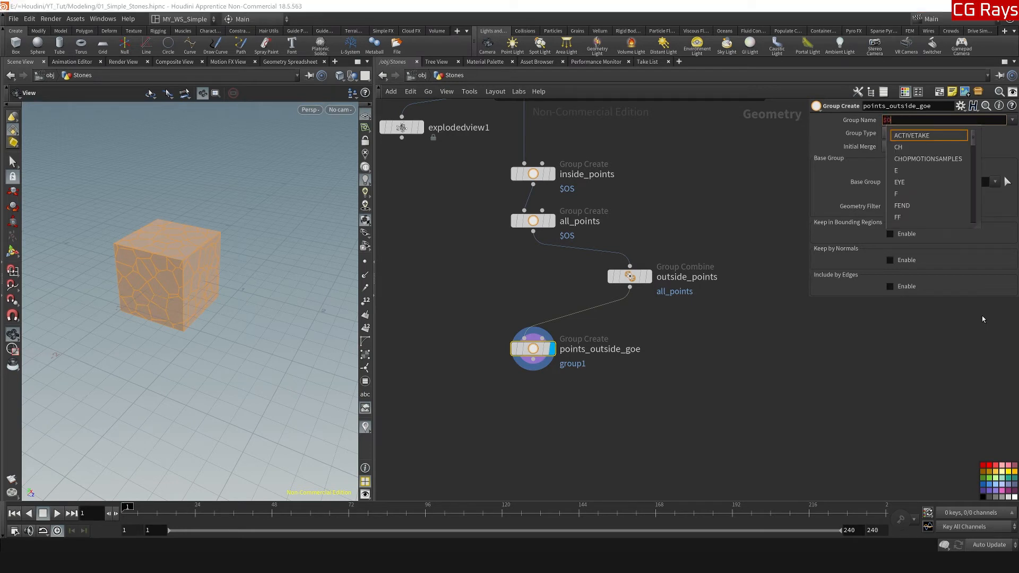
key(Return)
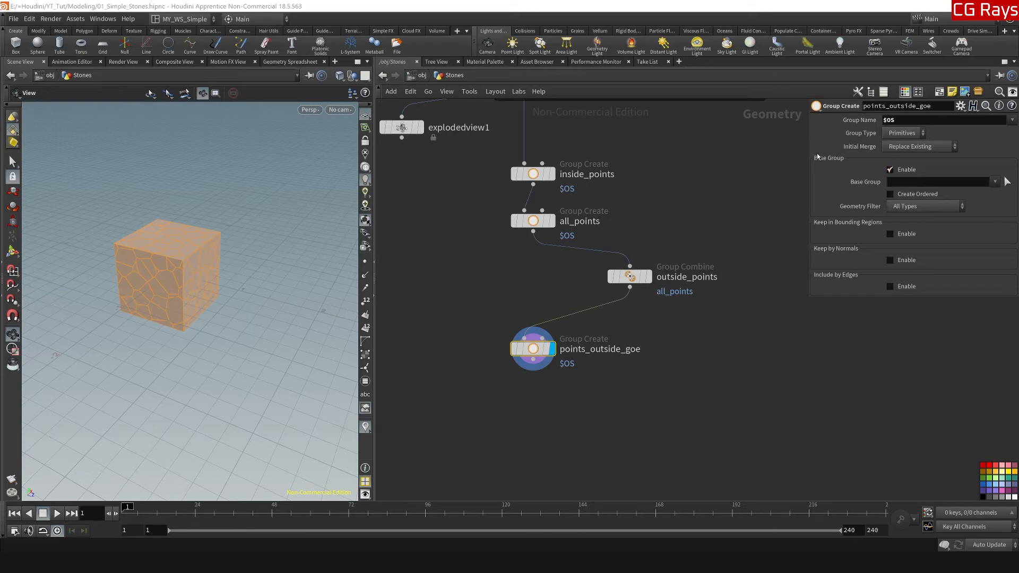
Step: Set the Group Type of points_outside_goe to Points and disable its Base Group
click(897, 136)
click(902, 146)
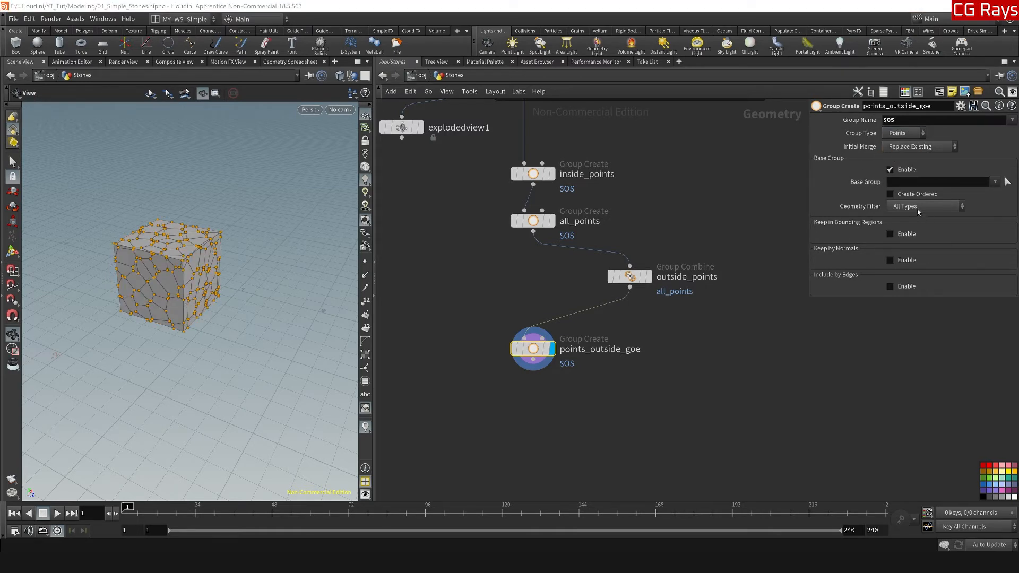
click(890, 170)
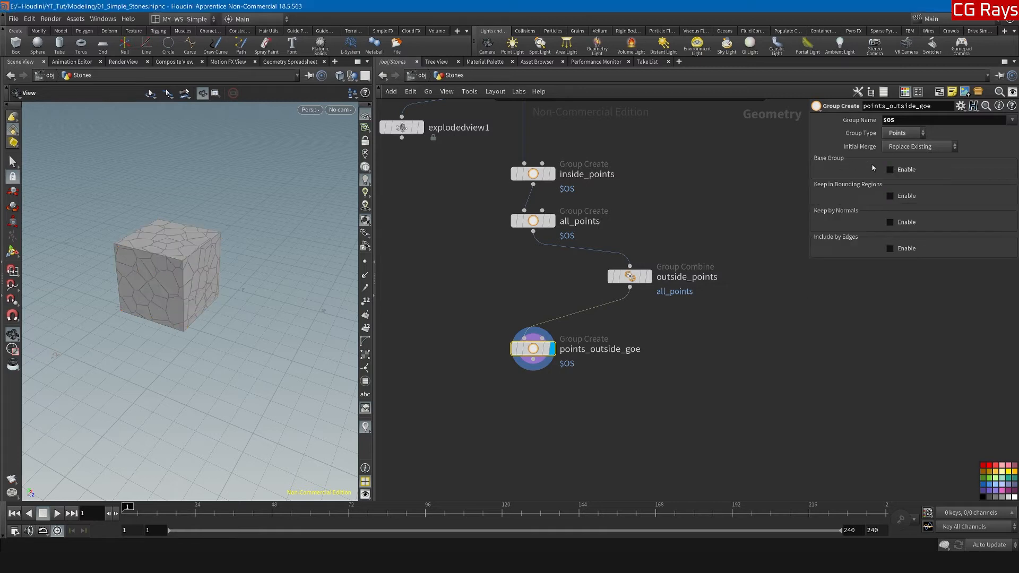
Step: Enable Include by Edges on points_outside_goe and activate Edge Depth with a value of 900000
click(890, 249)
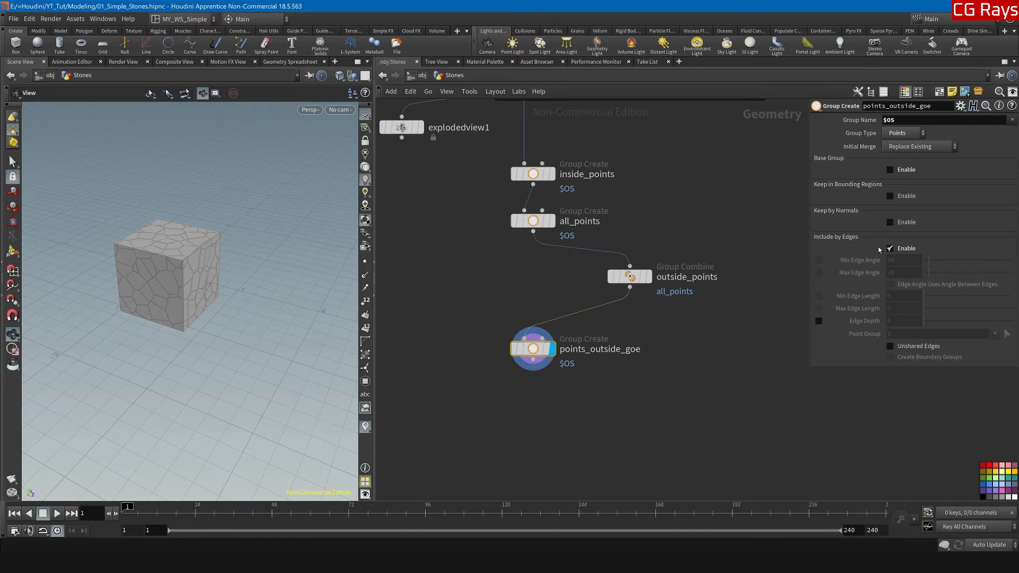
click(818, 321)
click(897, 323)
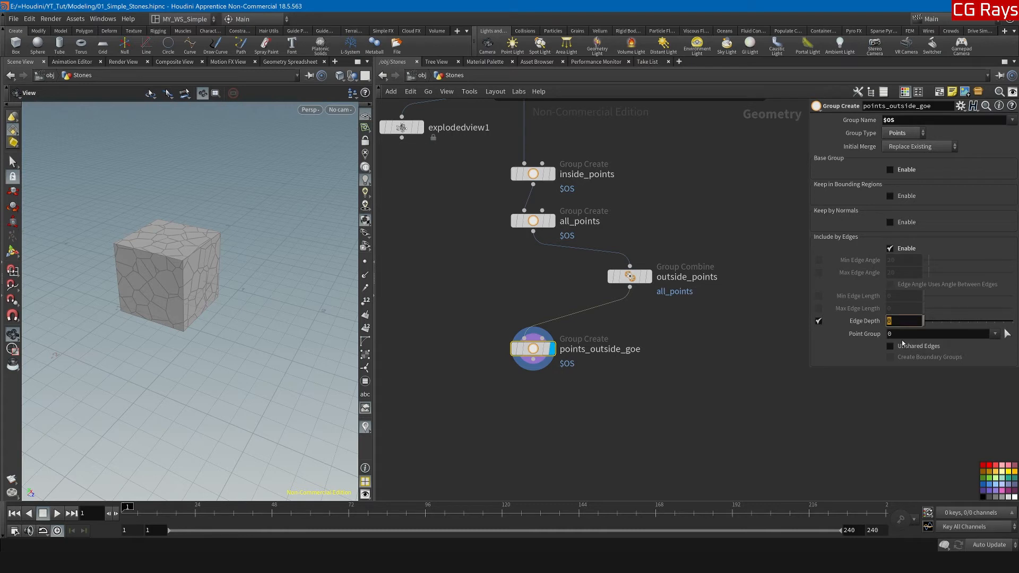
text(900000)
key(Return)
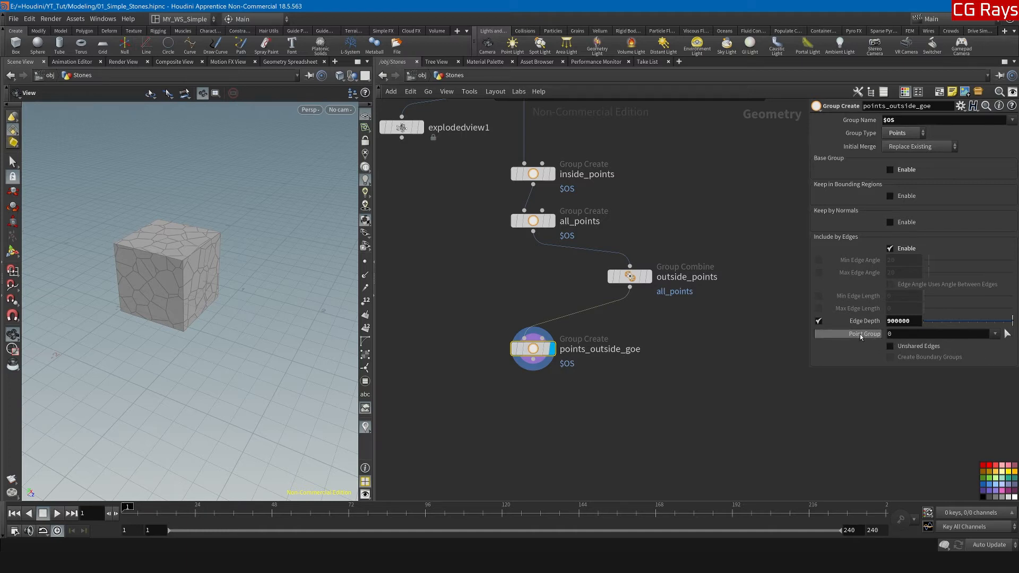
Step: Set the Point Group for the edge depth of points_outside_goe to all_points only
click(994, 334)
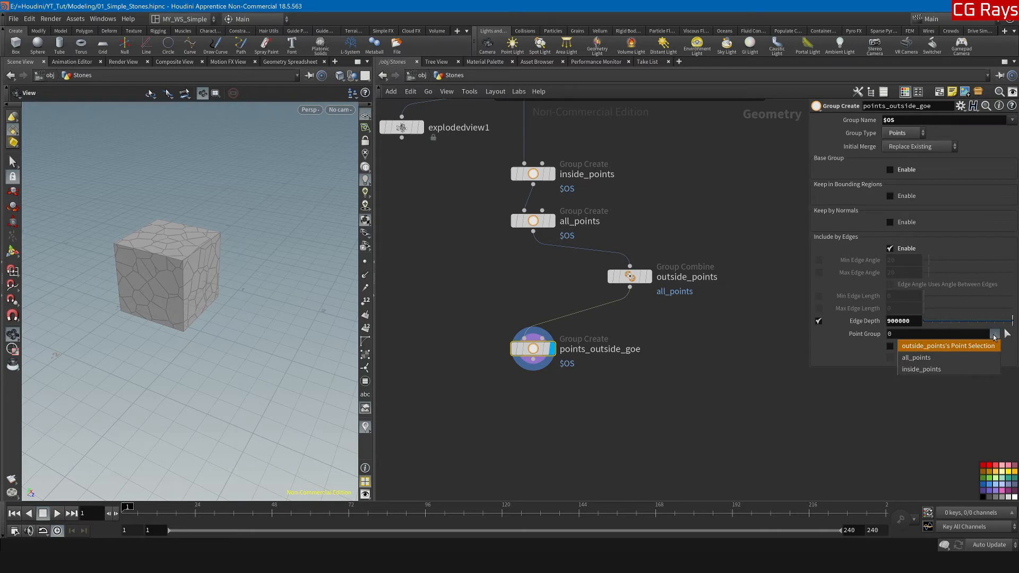
click(942, 357)
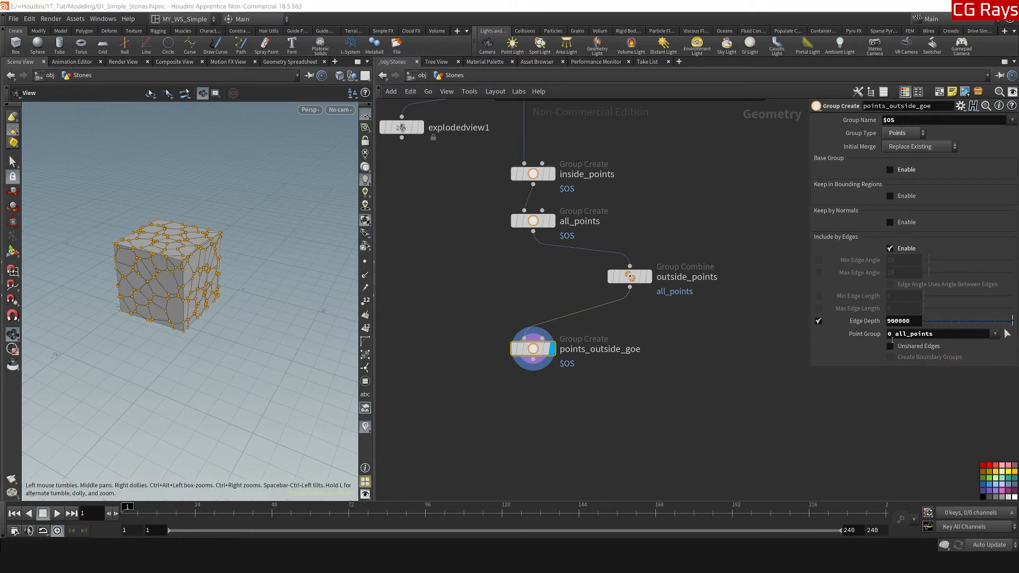
drag(894, 334, 887, 334)
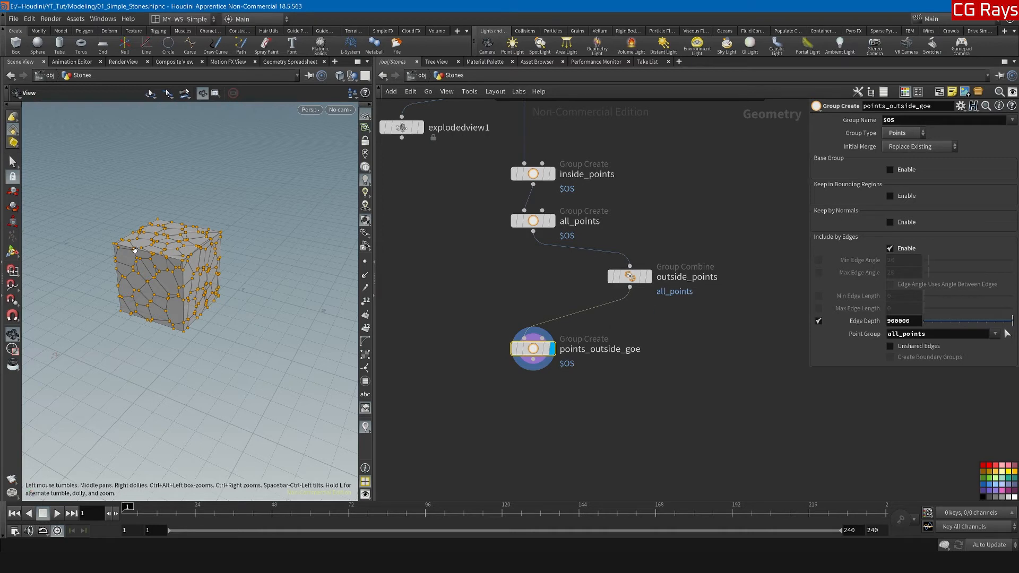
Step: Enclose the four group nodes, inside_points to points_outside_goe, in a network box and enlarge it to fit their labels
click(629, 276)
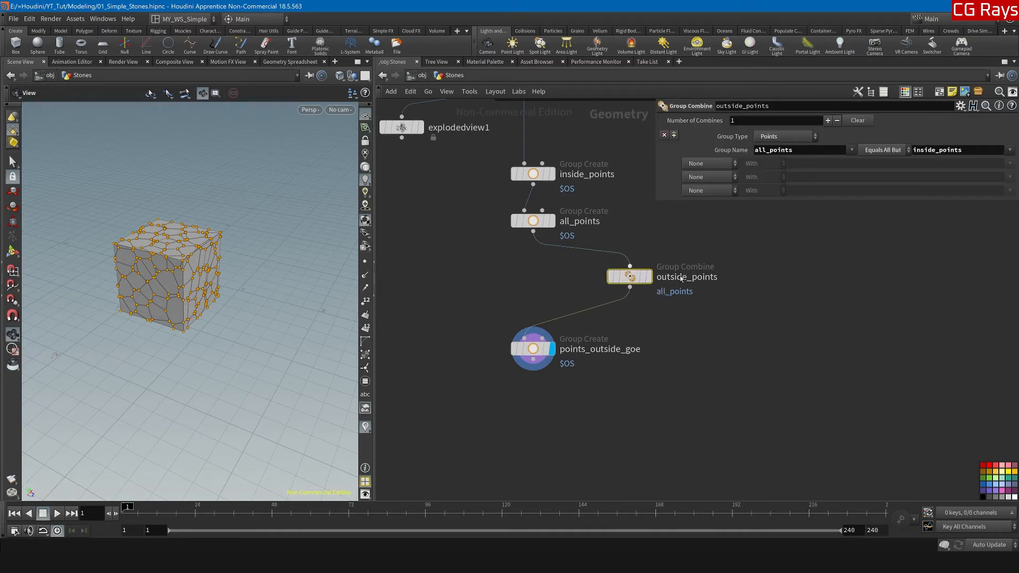
drag(535, 350, 535, 339)
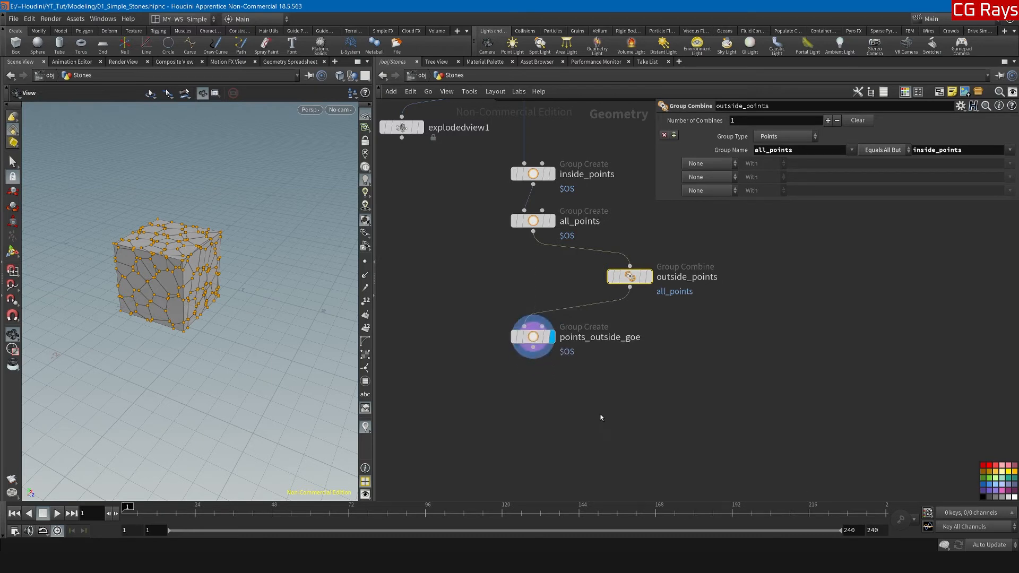
scroll(486, 376, down, 3)
drag(475, 244, 664, 387)
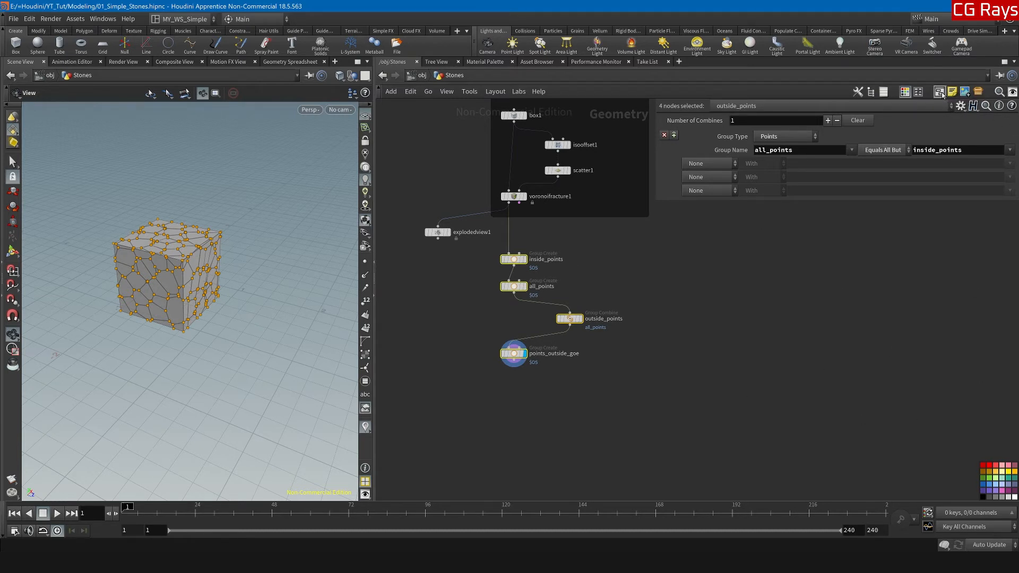
key(shift+o)
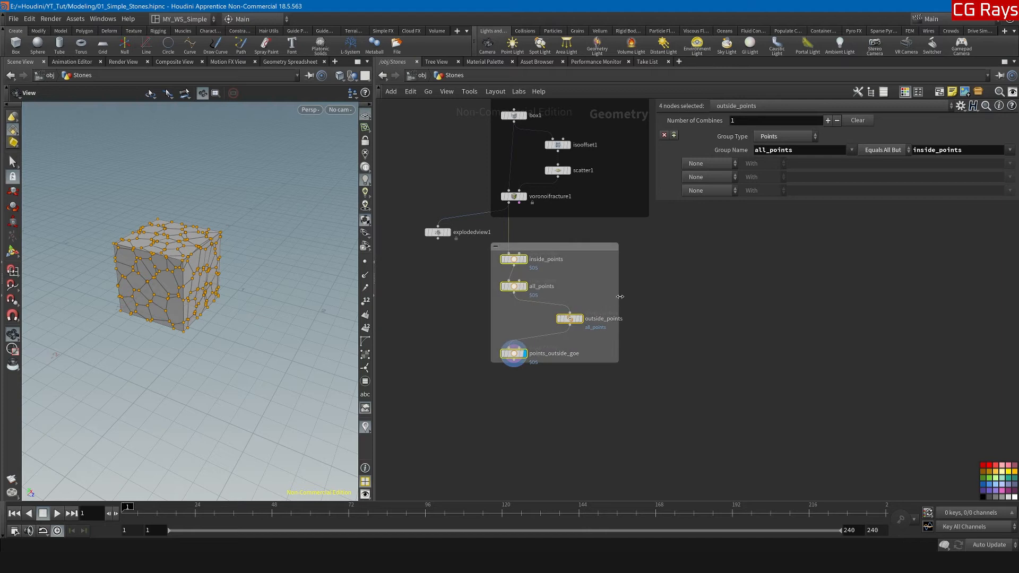
drag(618, 295, 651, 298)
drag(606, 363, 600, 378)
Step: Color the network box around the group nodes pink
click(596, 251)
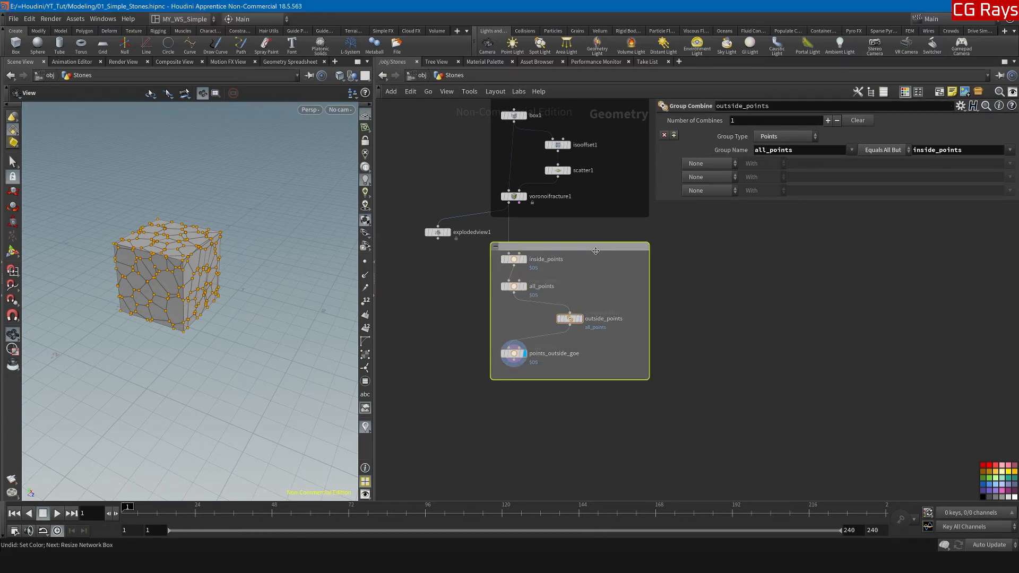
click(1008, 466)
Step: Move the pink network box slightly down and title it "Select Outside Points"
scroll(550, 314, up, 2)
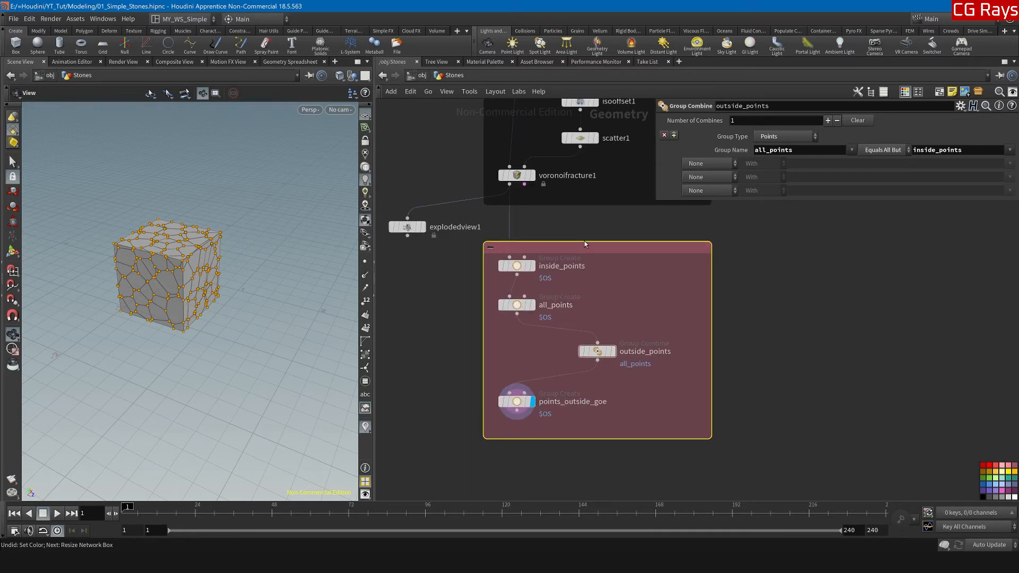
drag(591, 248, 591, 262)
double_click(560, 260)
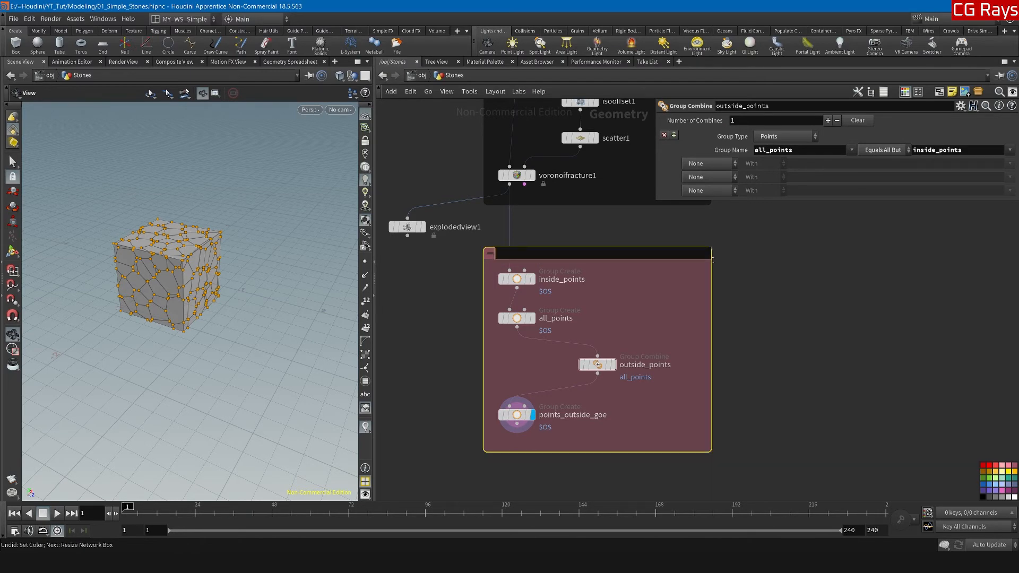
text(Select Outside Points)
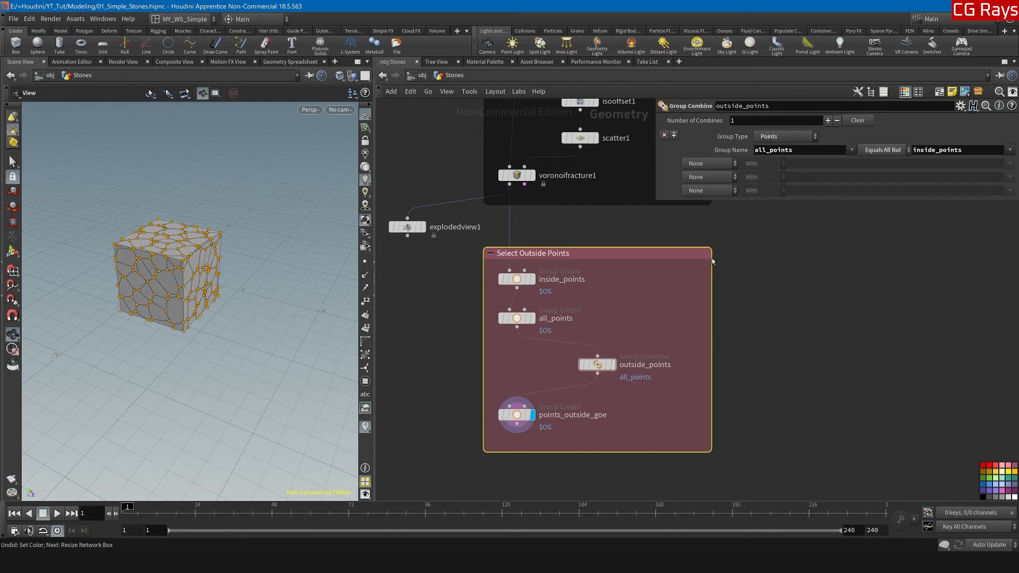
key(Return)
Step: Add a Delete node below the network box, wire it to the output of points_outside_goe, and display its result
middle_drag(800, 404, 771, 301)
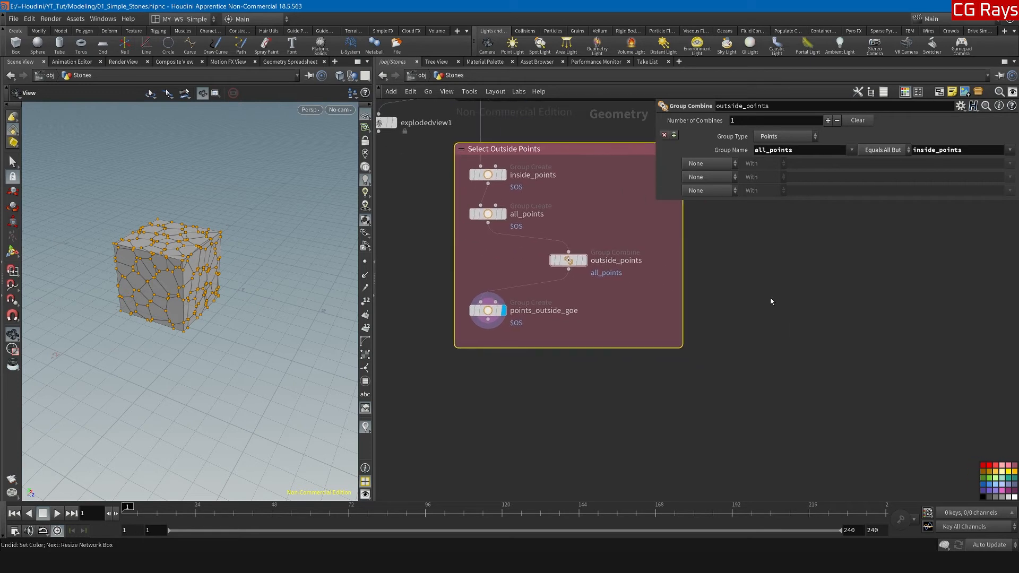
click(488, 310)
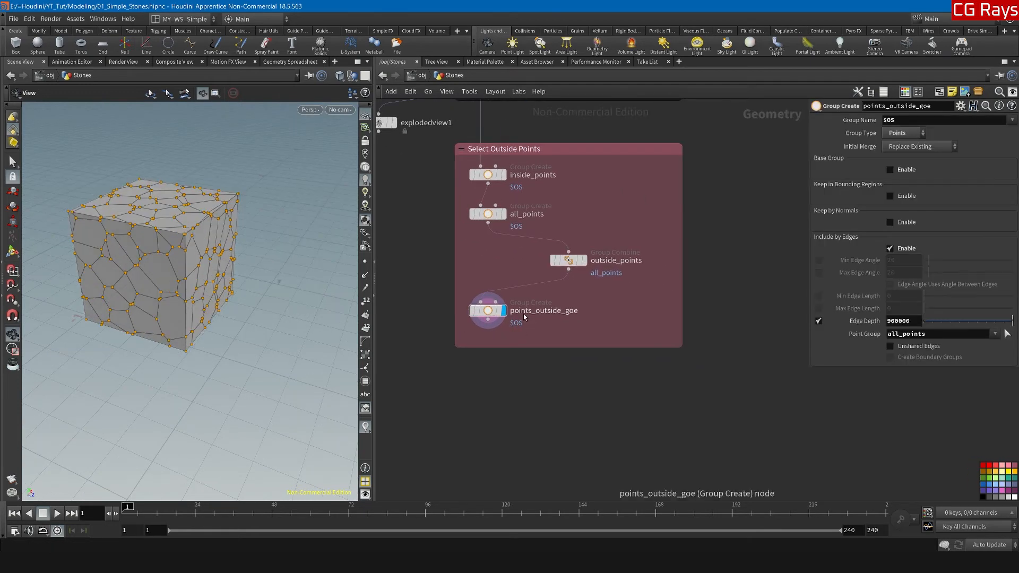
mouse_move(485, 311)
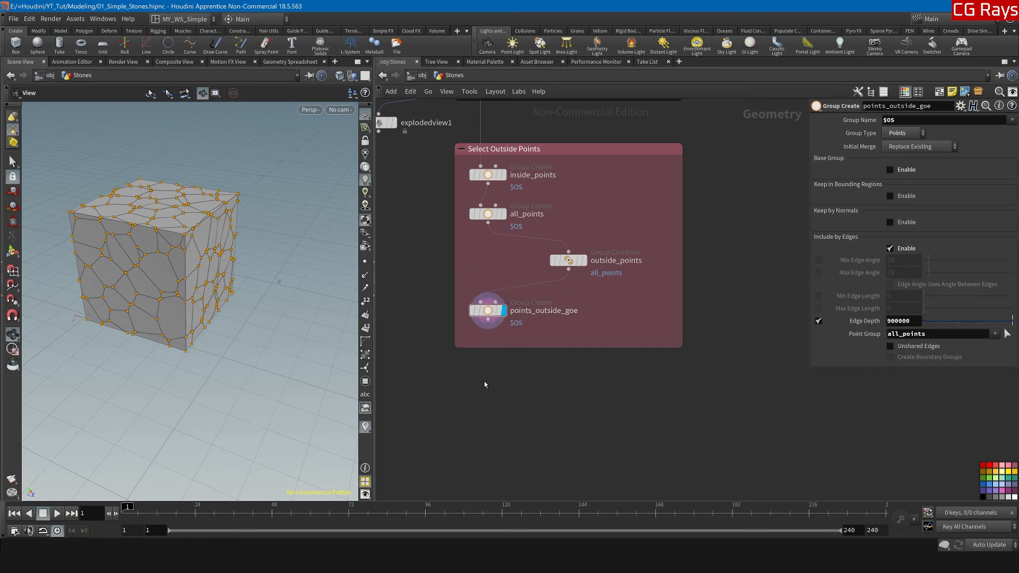
key(Tab)
text(de)
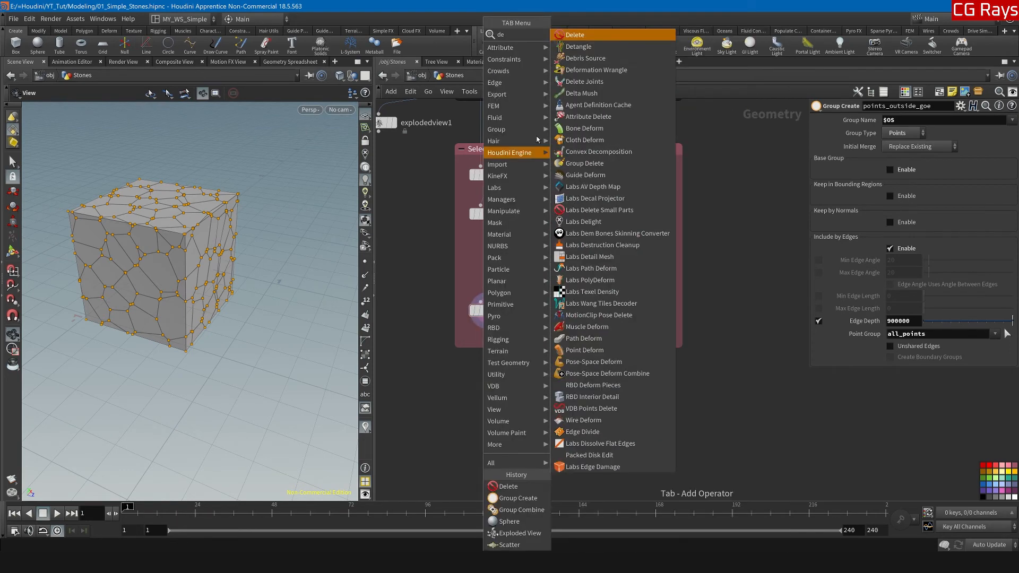
click(573, 36)
click(488, 370)
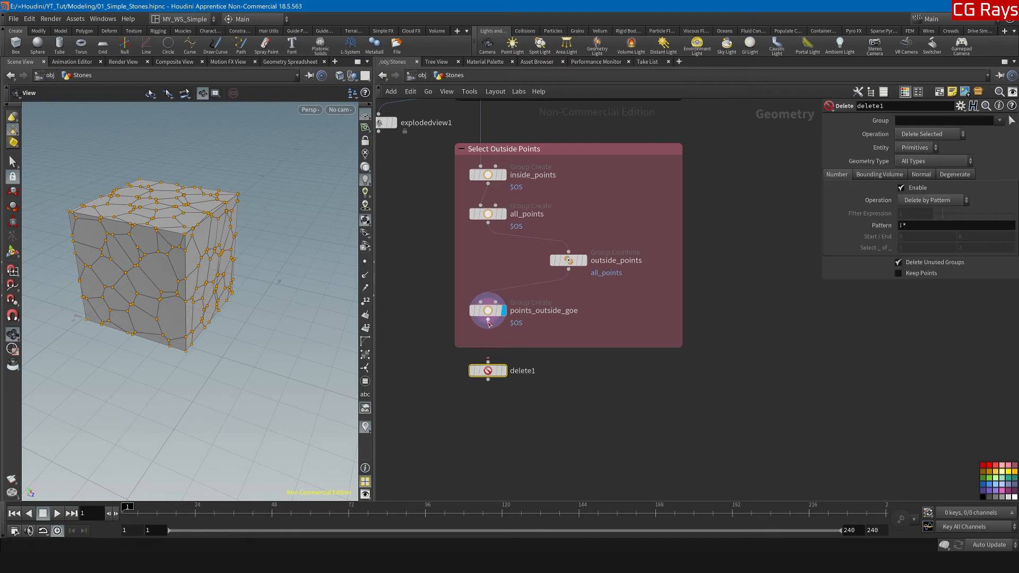
click(487, 320)
click(488, 364)
drag(503, 373, 504, 383)
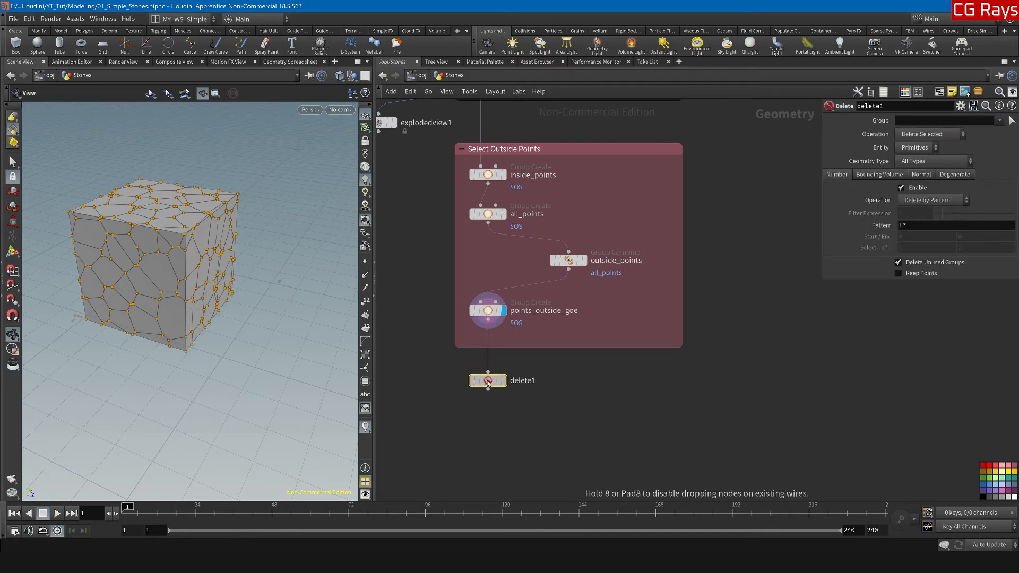
click(503, 381)
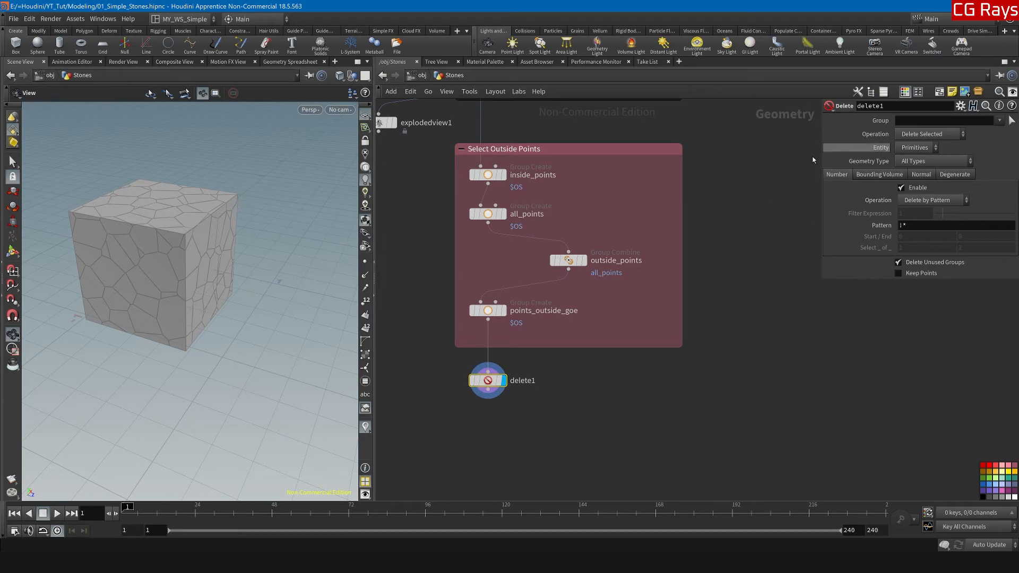
Step: Set the Delete node's group to points_outside_goe and its entity to Points
mouse_move(530, 382)
click(999, 121)
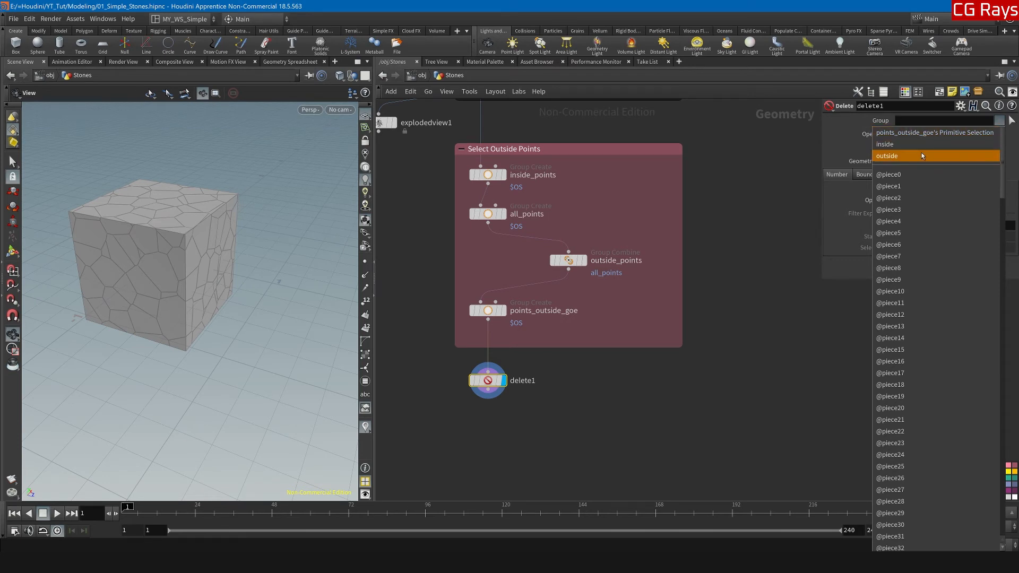
drag(1004, 164, 983, 517)
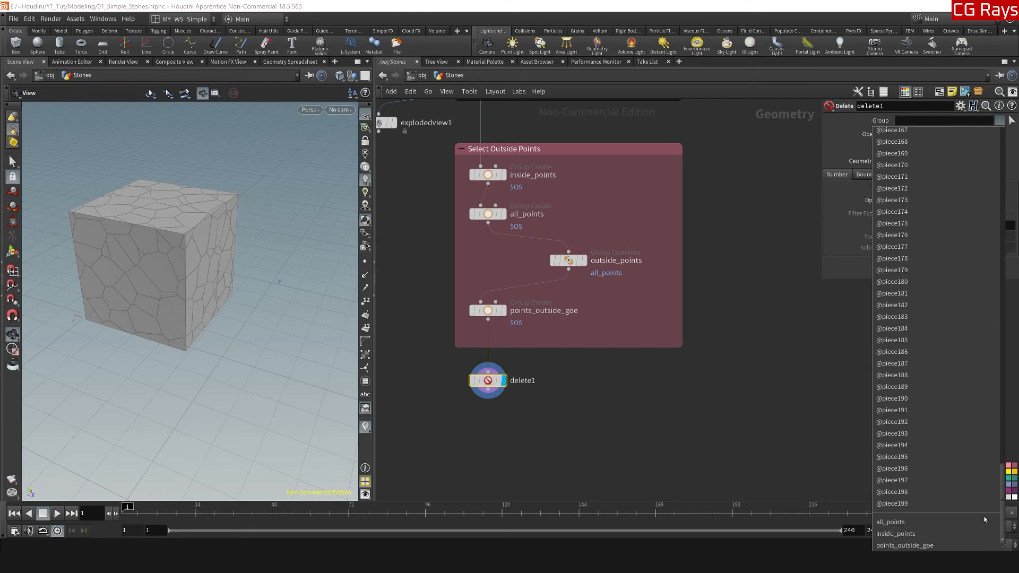
click(896, 546)
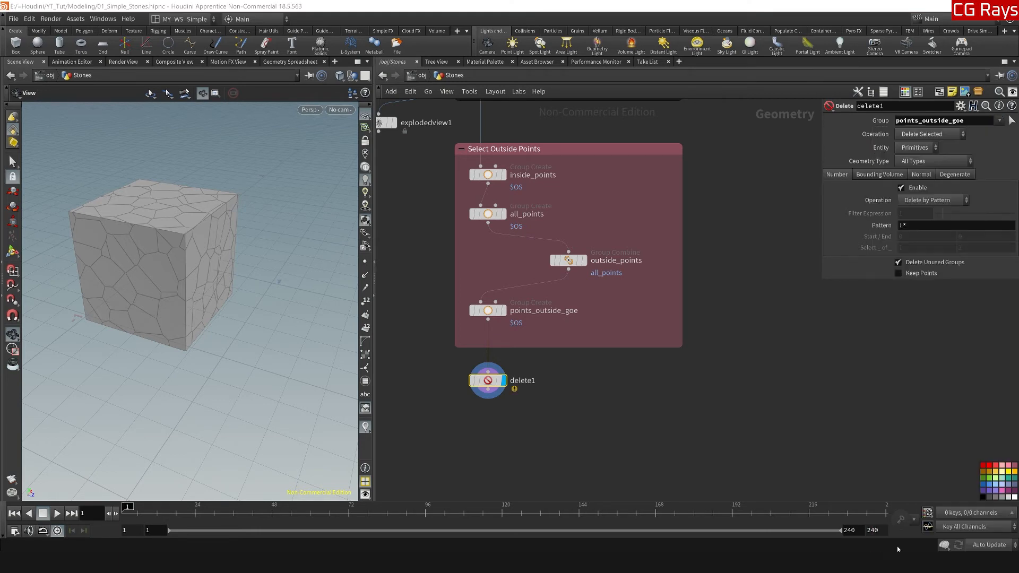
click(920, 149)
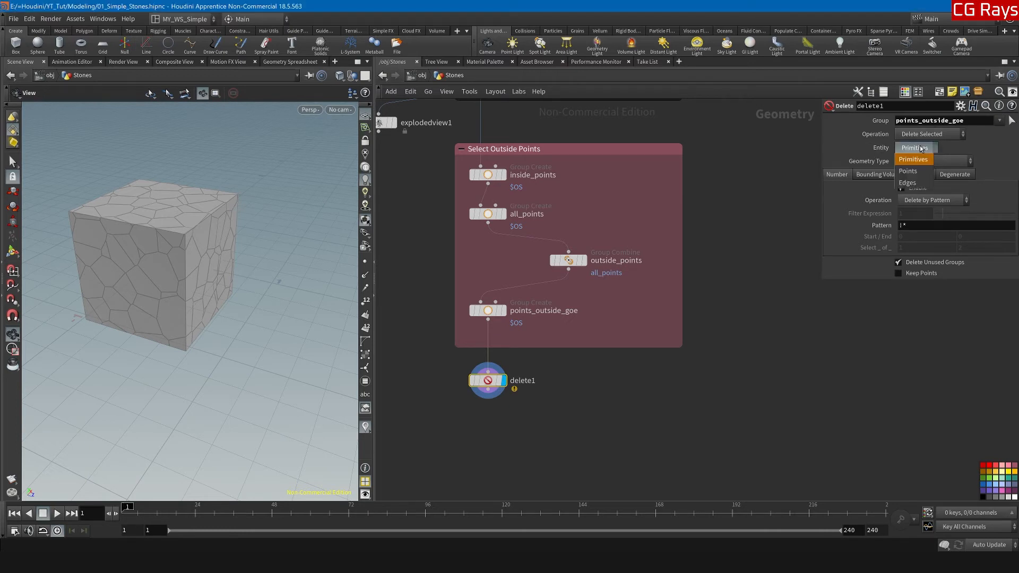
click(913, 172)
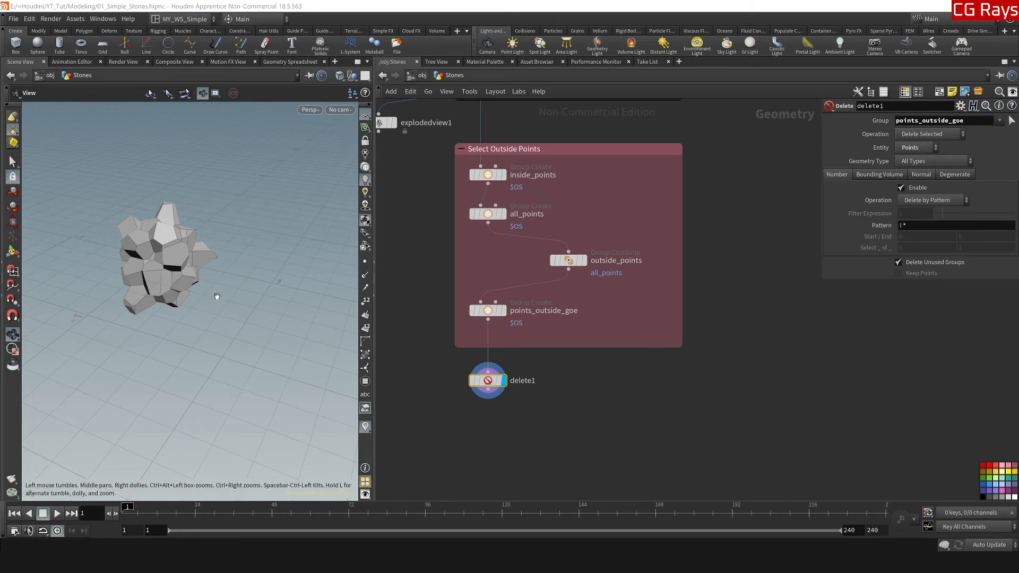
Step: Examine the remaining inner pieces from several angles and review the node chain from box1 to delete1
drag(172, 282, 152, 277)
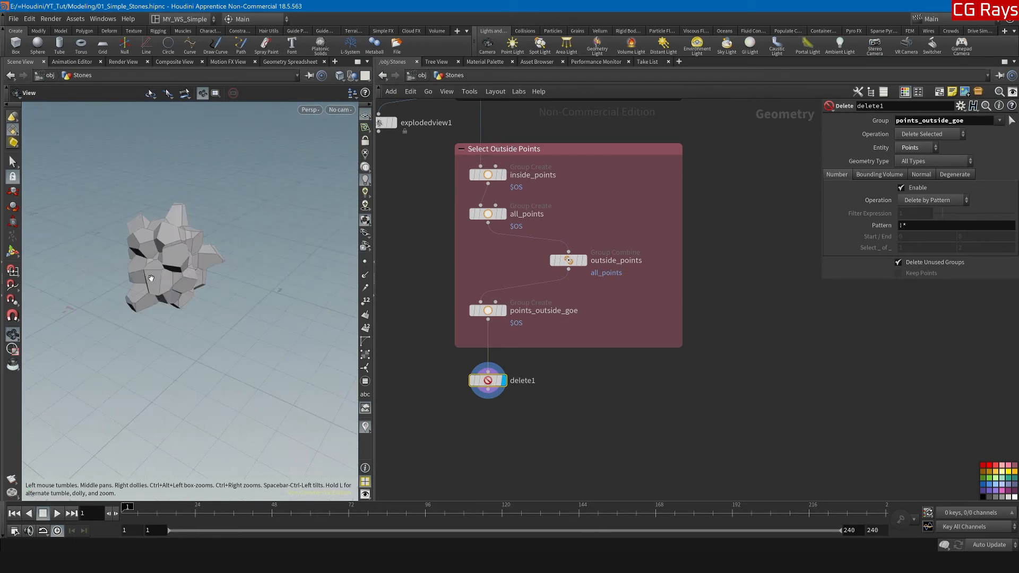
middle_drag(729, 234, 754, 459)
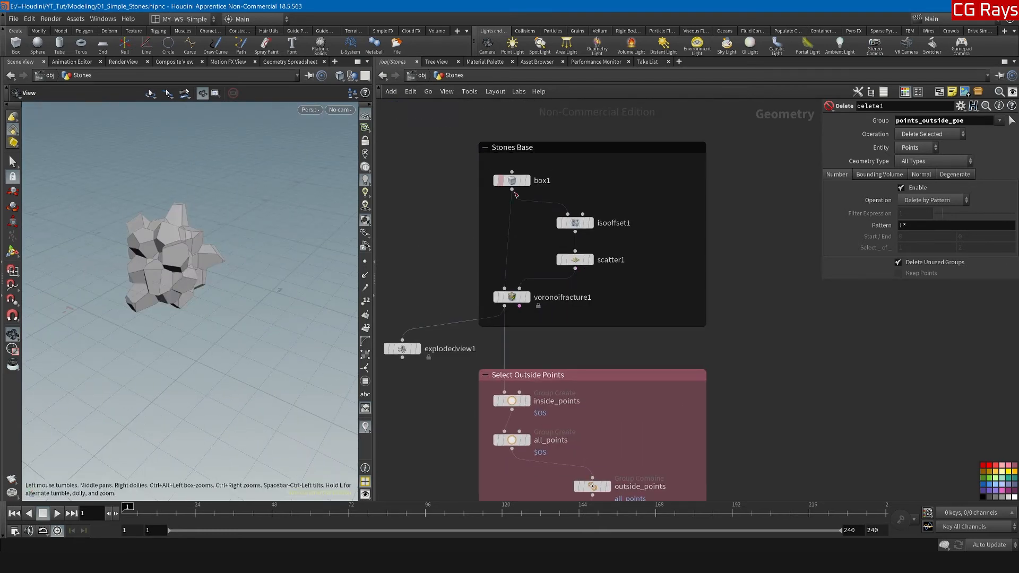
middle_drag(237, 297, 237, 348)
middle_drag(732, 424, 707, 255)
middle_drag(573, 483, 585, 403)
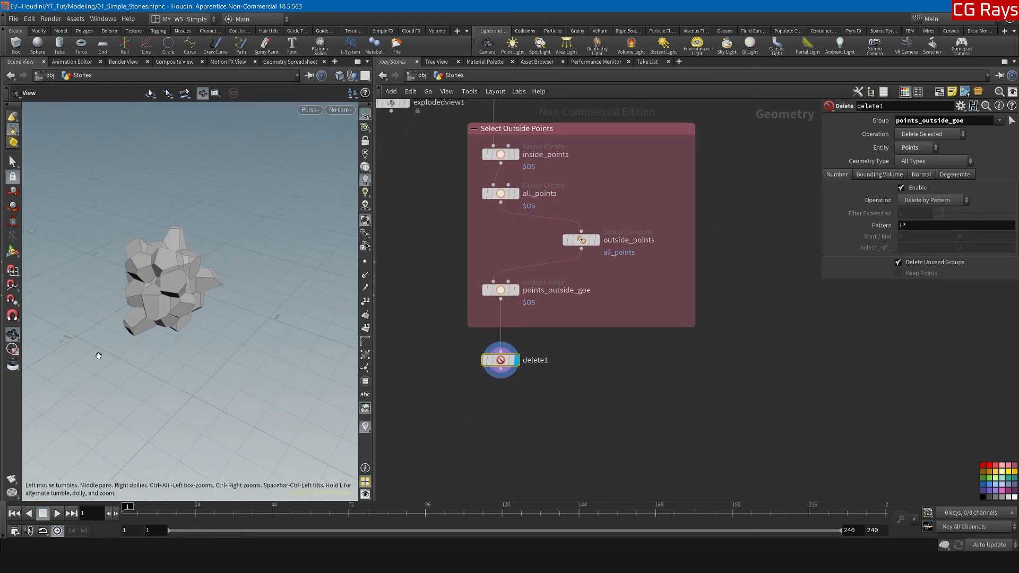
scroll(122, 255, up, 5)
drag(93, 276, 149, 339)
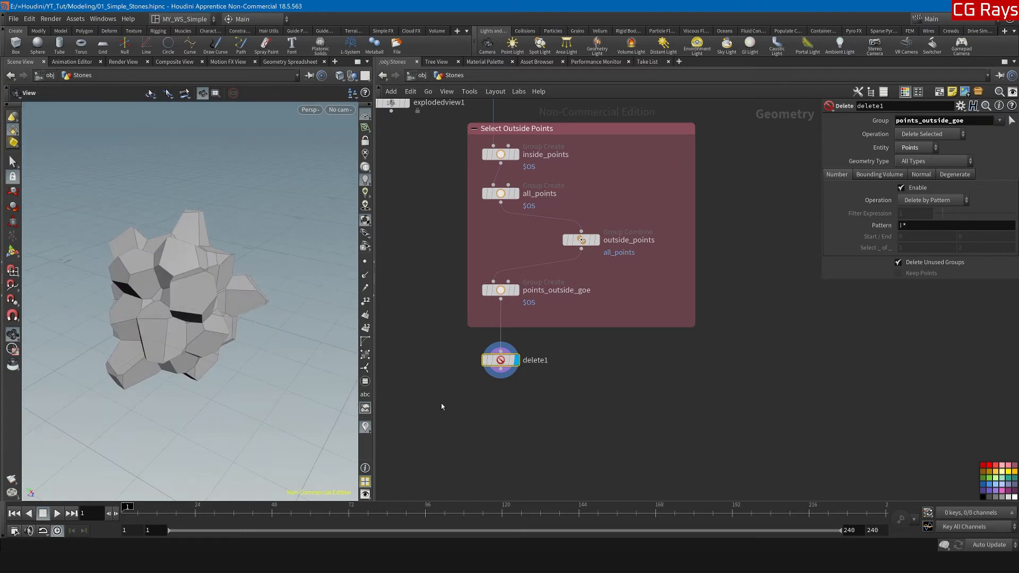
Step: Duplicate explodedview1 next to delete1, feed the copy from delete1's output, and display the separated pieces
scroll(445, 273, down, 2)
middle_drag(445, 276, 453, 273)
click(405, 129)
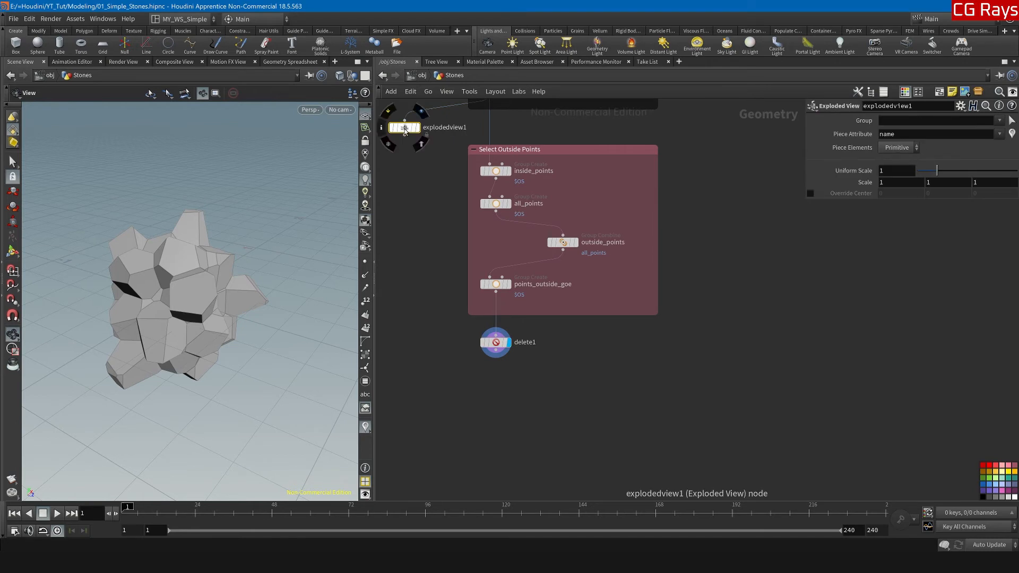
drag(405, 129, 415, 372)
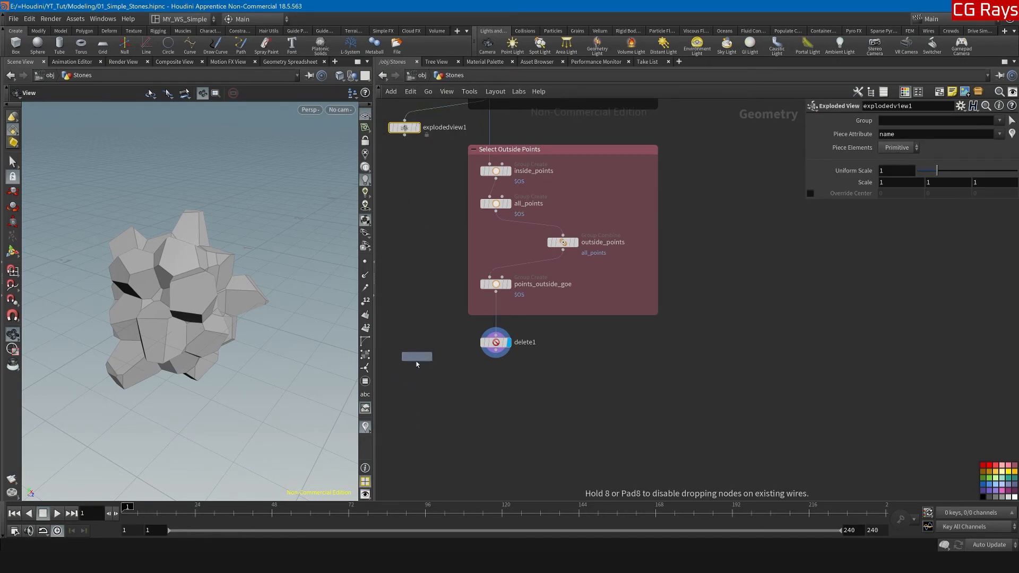
drag(416, 372, 415, 372)
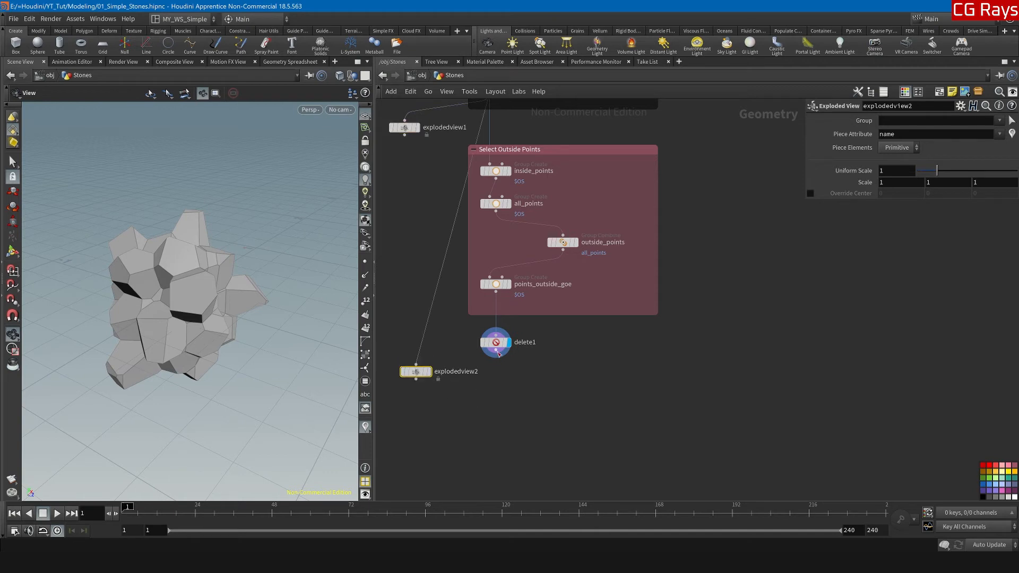
click(498, 353)
click(416, 366)
click(429, 372)
drag(172, 340, 339, 391)
Step: Add an RBD Interior Detail node below delete1, fed by its output
middle_drag(480, 352, 457, 305)
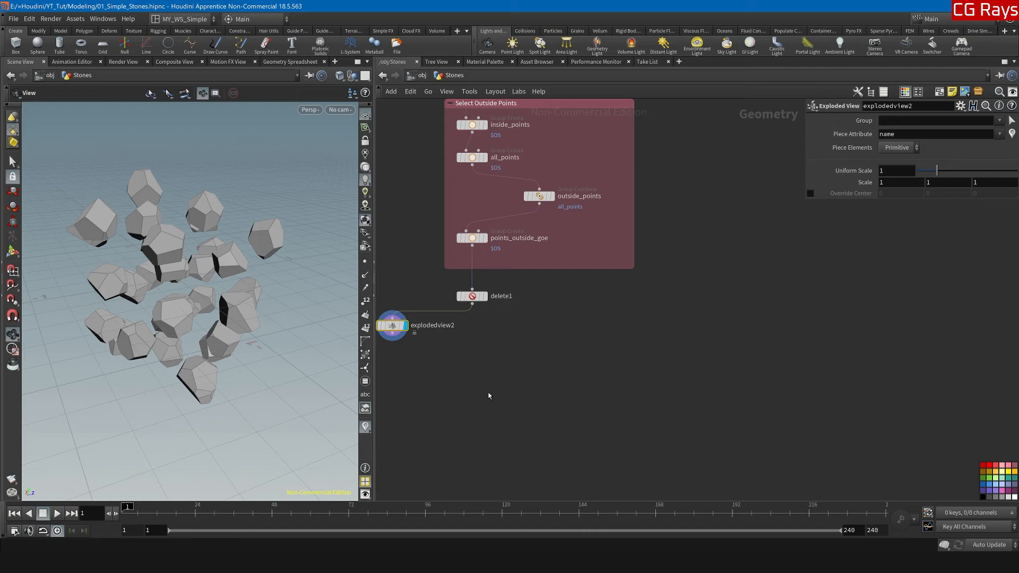
key(Tab)
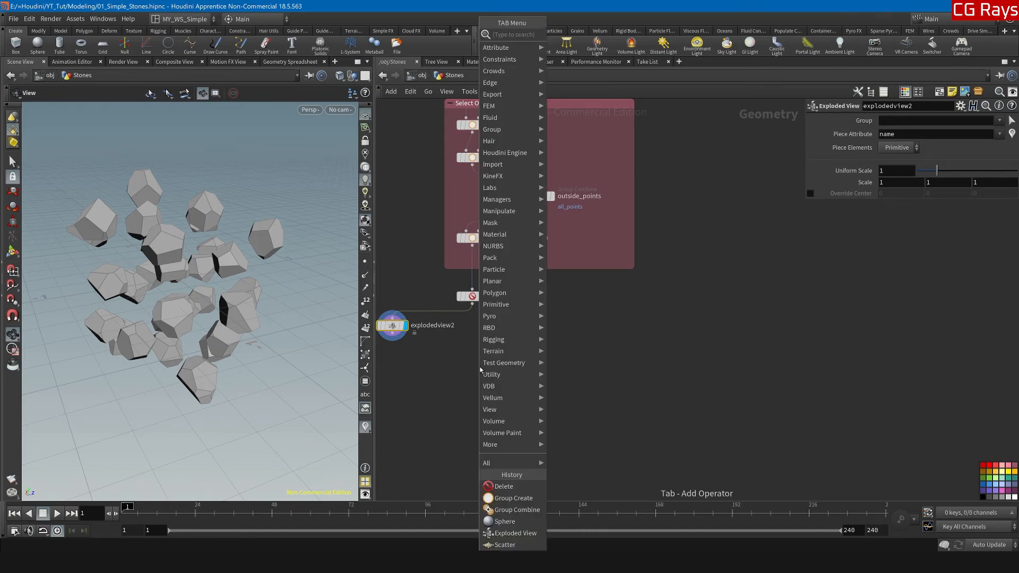
text(rbd)
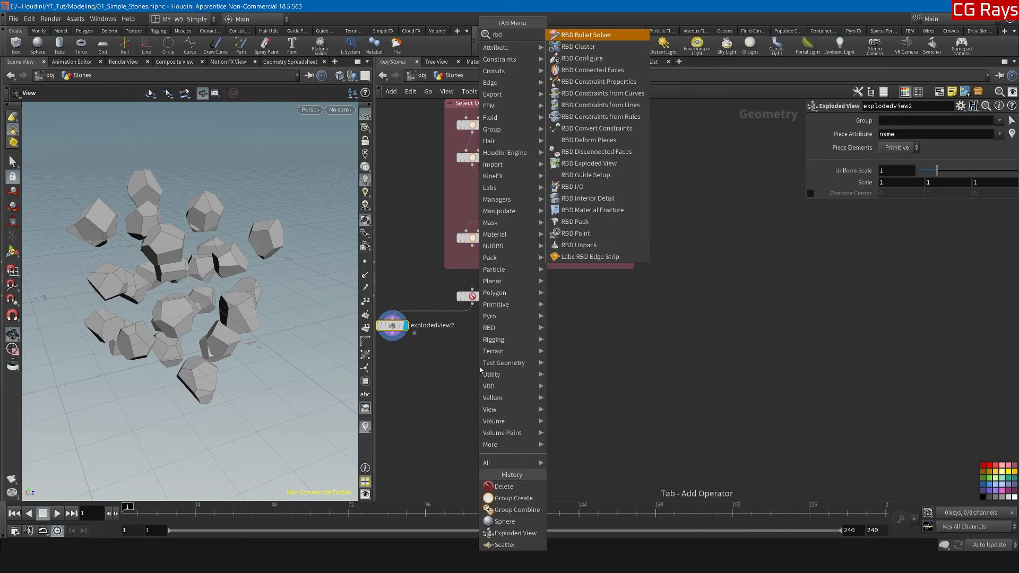
text(i)
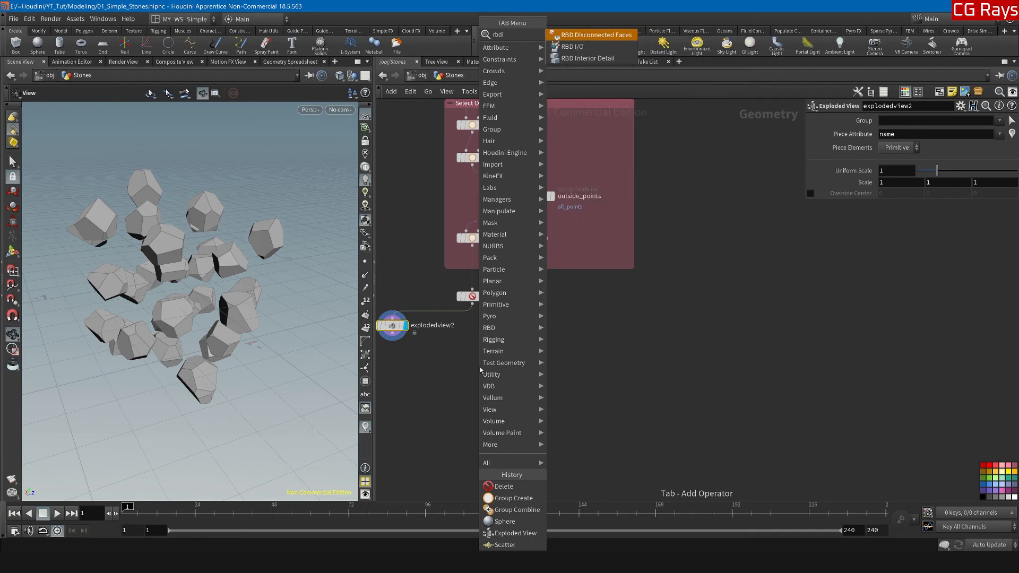
click(593, 60)
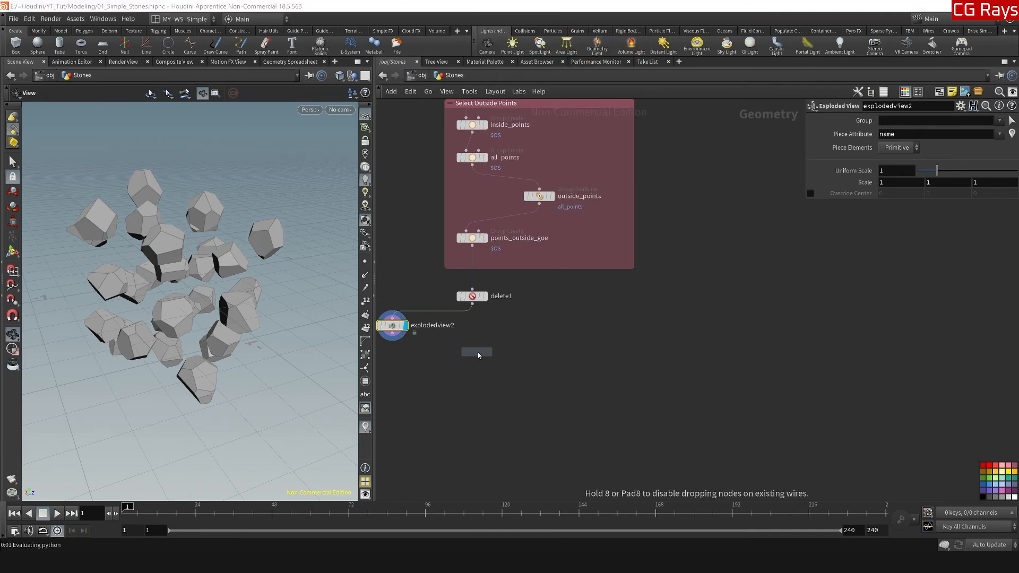
click(473, 359)
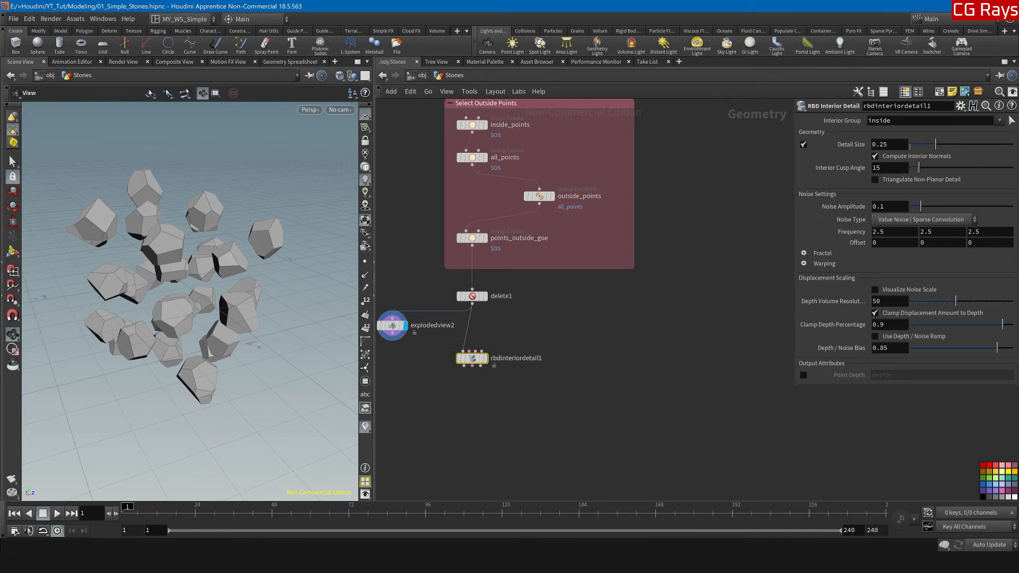
Step: Display the RBD Interior Detail node and set its noise frequency to 1.4 on all three axes
click(911, 221)
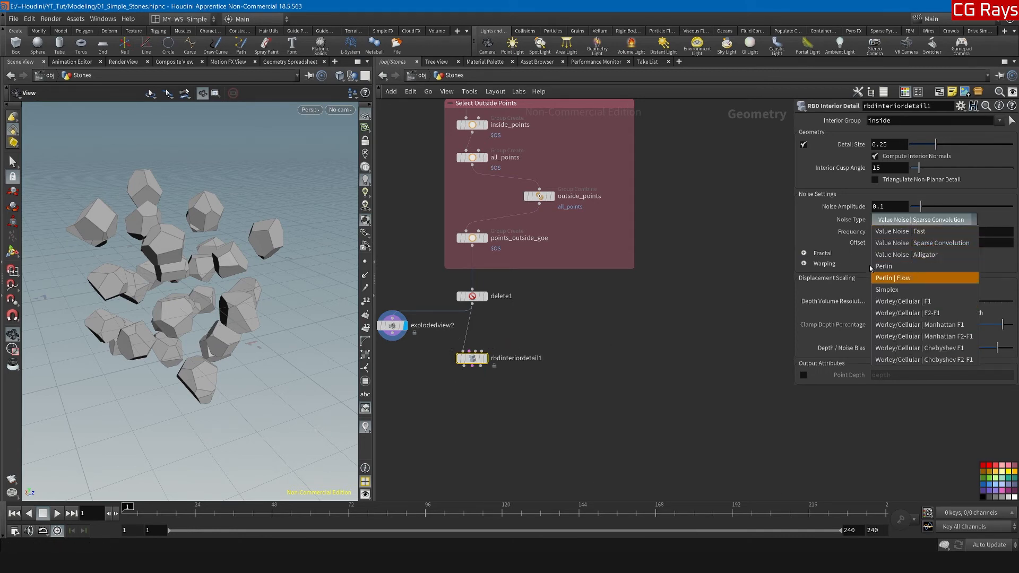
click(801, 205)
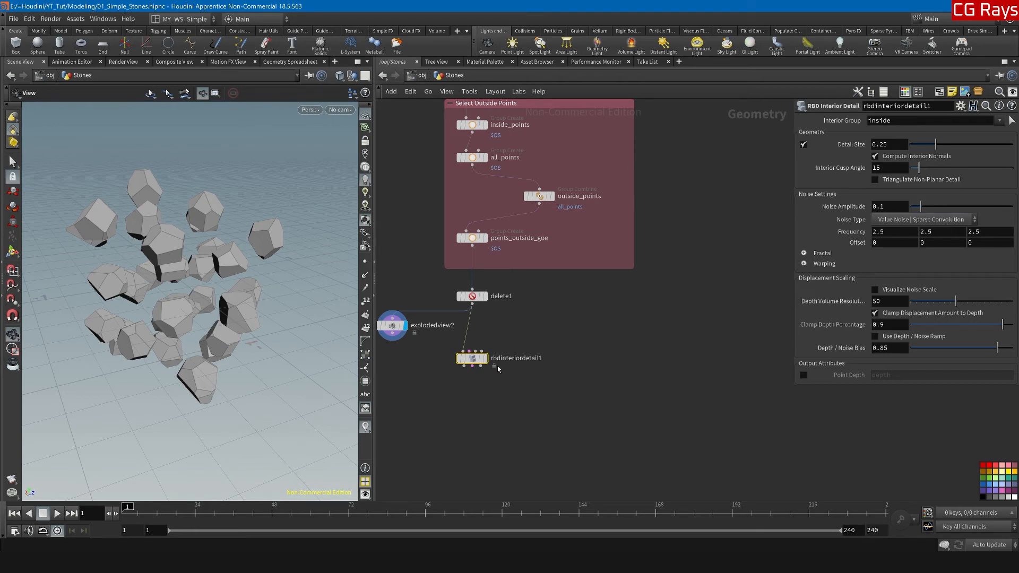
click(483, 358)
drag(176, 305, 169, 300)
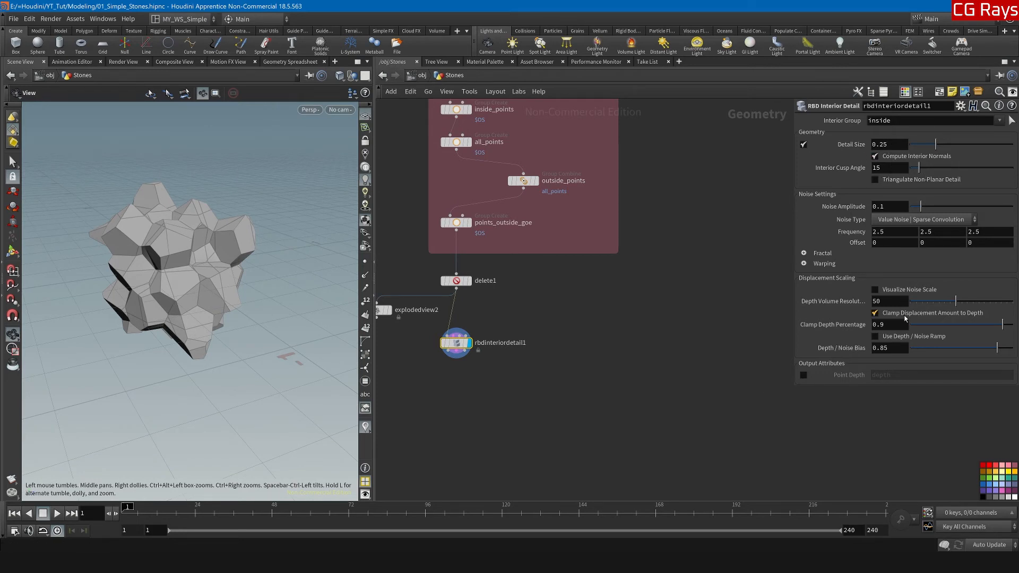
middle_drag(847, 232, 807, 352)
Step: Add a Subdivide node after rbdinteriordetail1, connect it to that node's first output, and display its result
key(Tab)
text(sub)
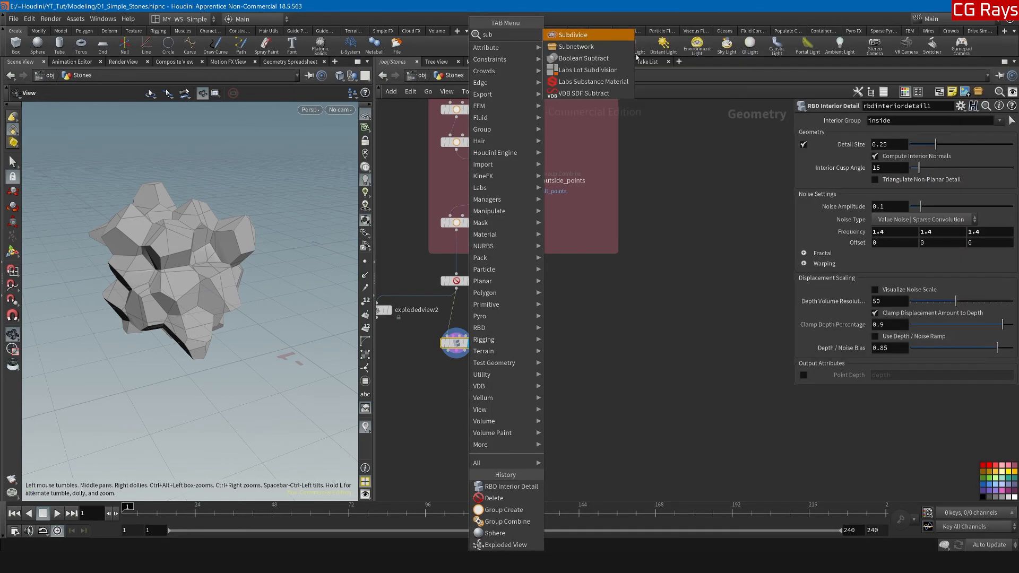
click(571, 35)
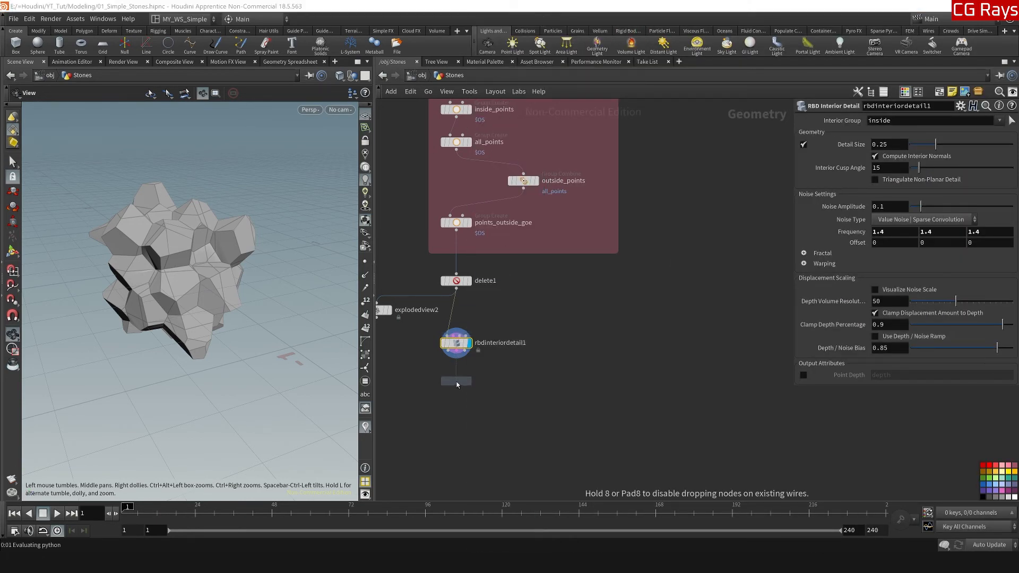
click(456, 381)
click(456, 356)
click(456, 374)
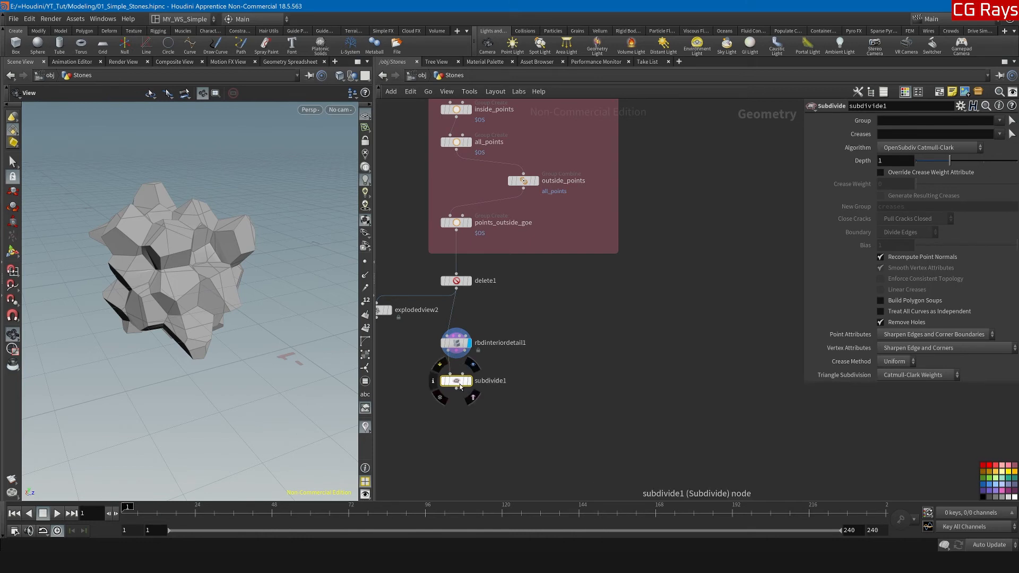
click(470, 381)
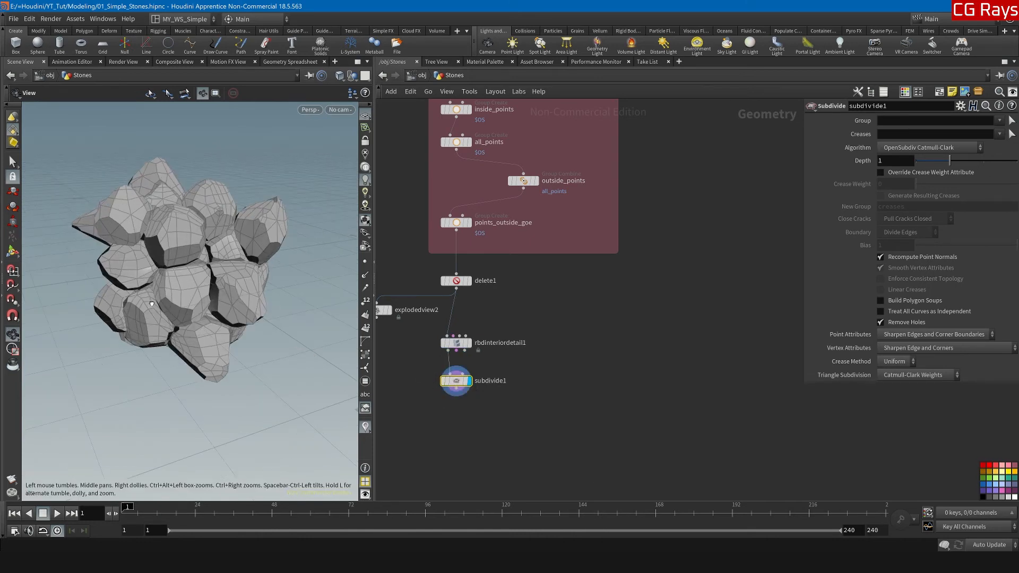
Step: Set the subdivision depth of subdivide1 to 2
drag(150, 300, 171, 304)
click(897, 162)
key(Return)
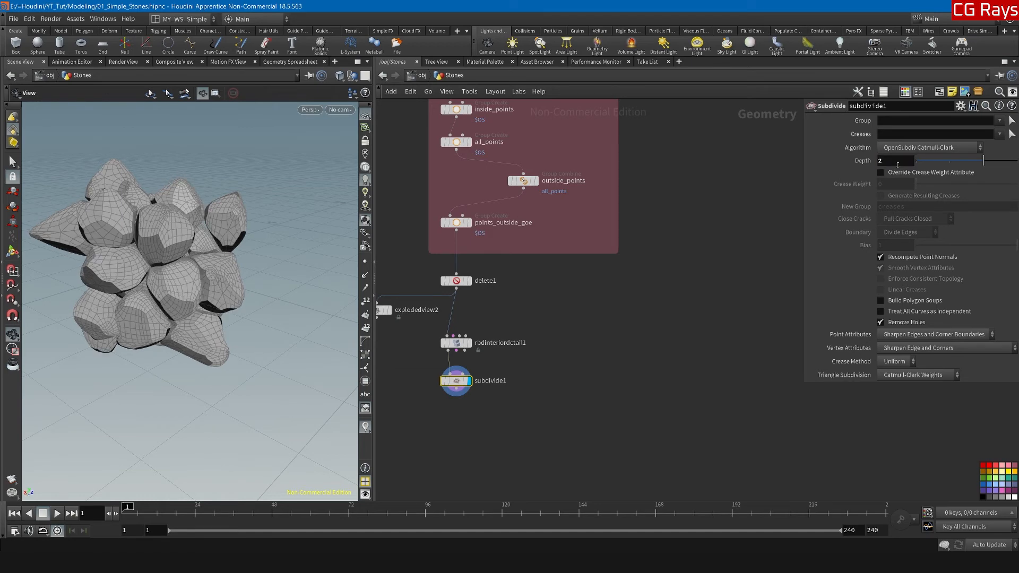
mouse_move(140, 306)
mouse_down()
mouse_move(119, 255)
mouse_move(149, 297)
mouse_move(142, 289)
mouse_up()
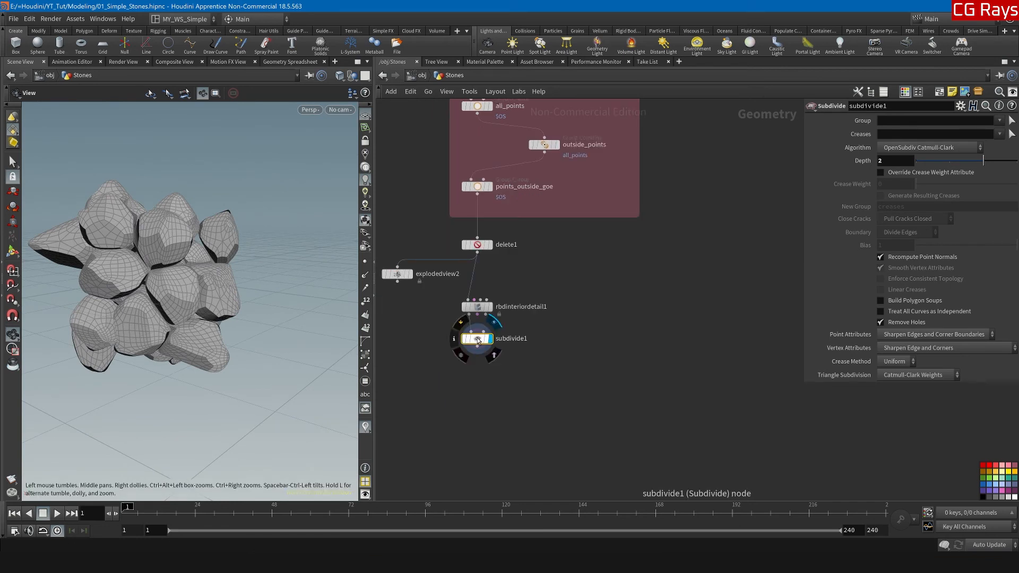
Step: Add a Fractal node below subdivide1, fed by its output, and display its result
scroll(477, 338, up, 3)
scroll(477, 350, down, 3)
scroll(476, 351, up, 1)
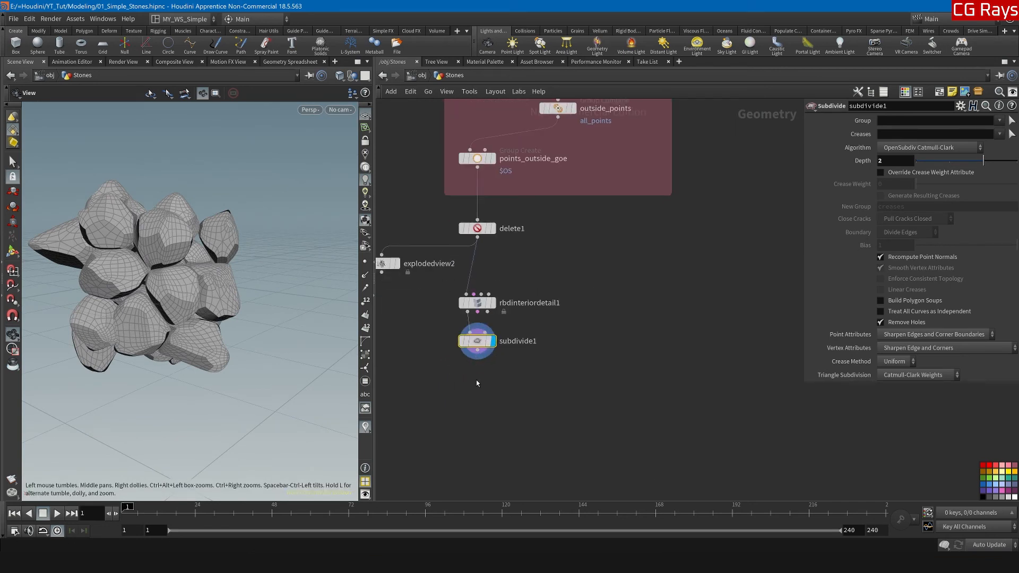
key(Tab)
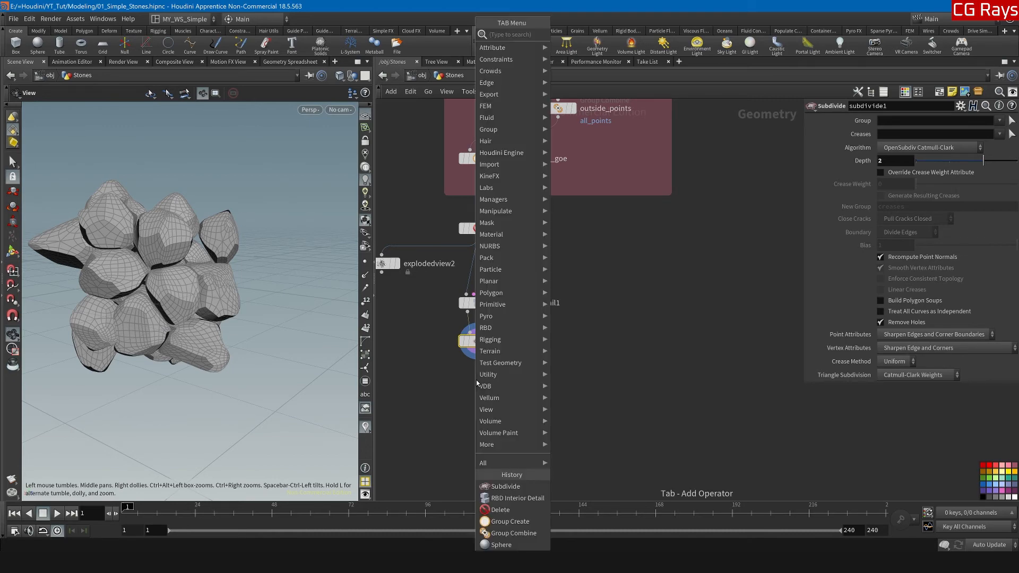
text(frac)
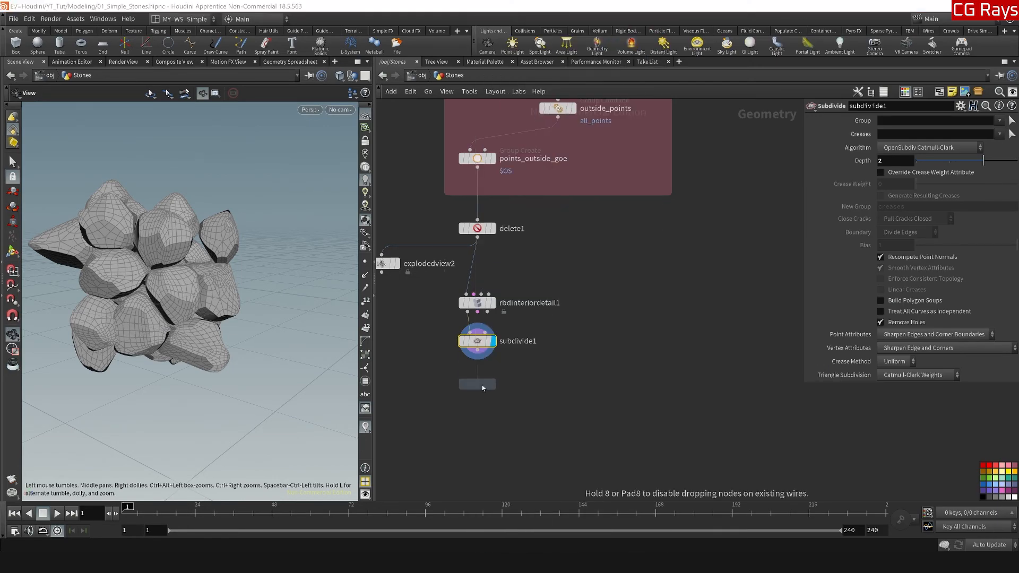
click(480, 382)
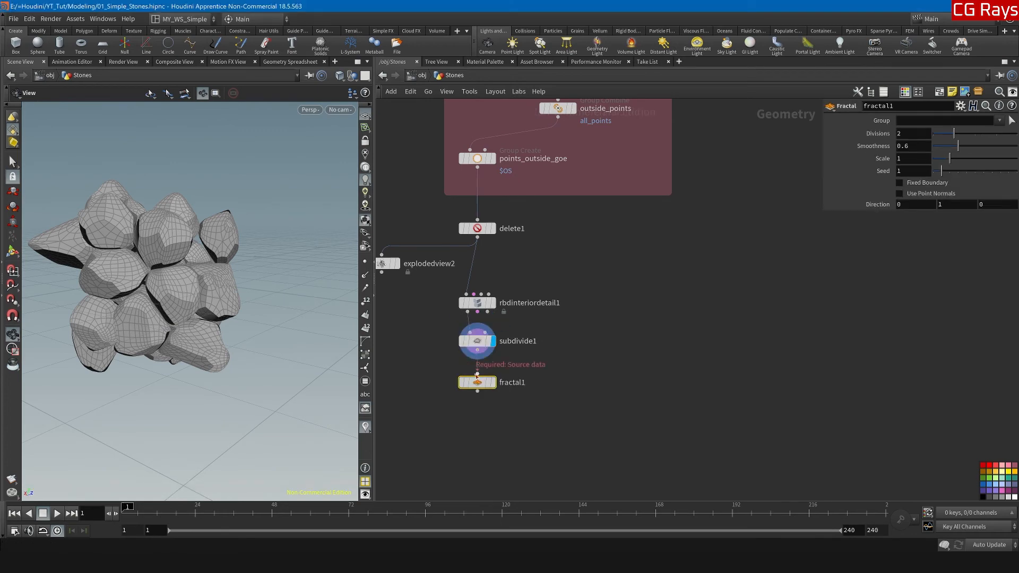
mouse_move(476, 382)
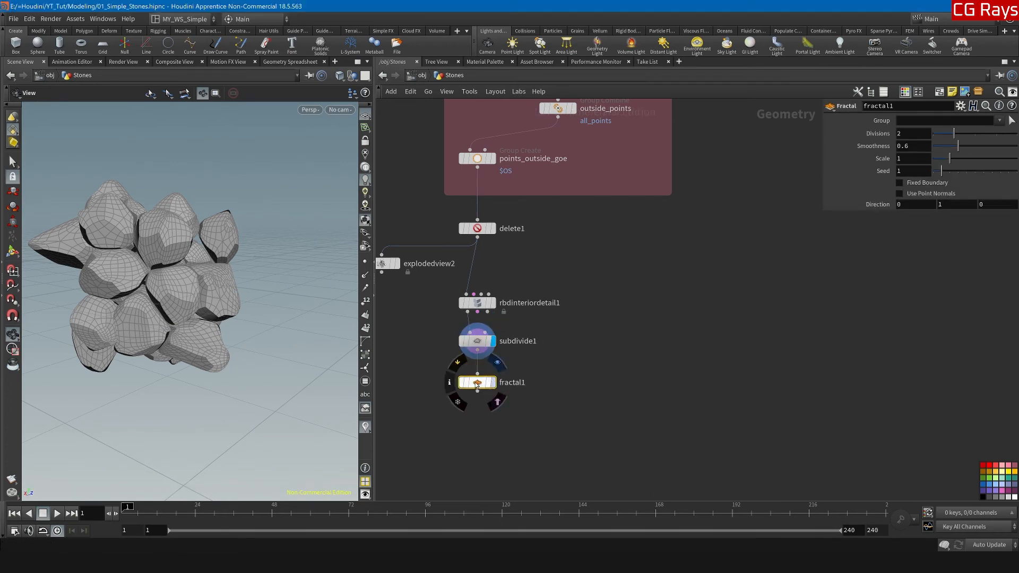
key(r)
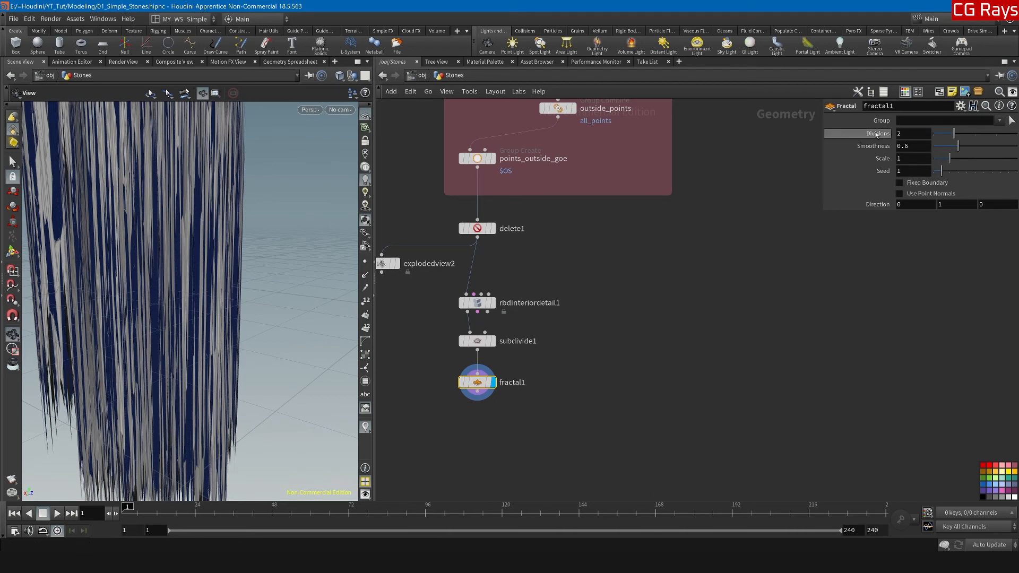
Step: Set the Fractal node's divisions to 1 and its smoothness to 16
click(916, 132)
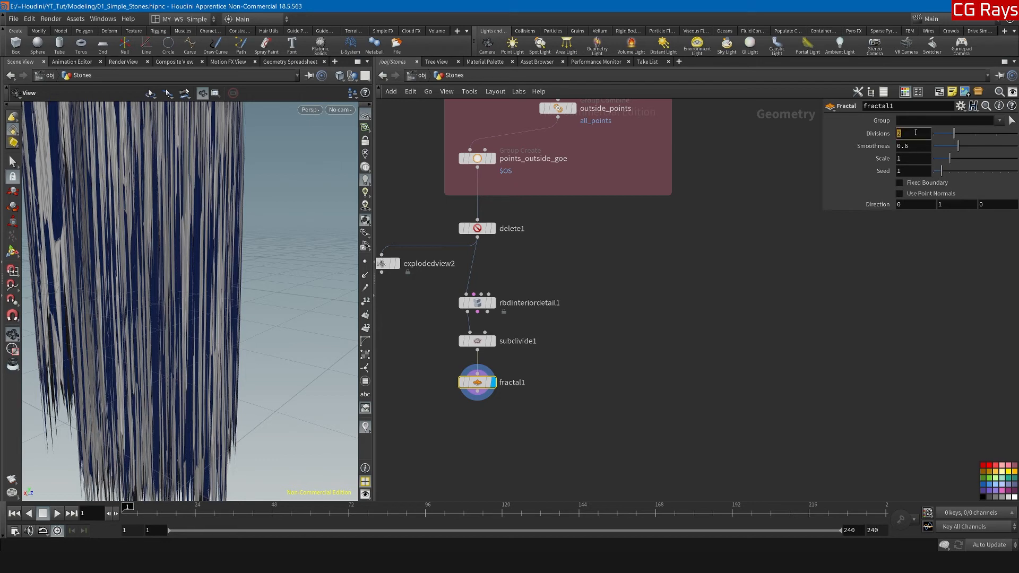
text(1)
key(Return)
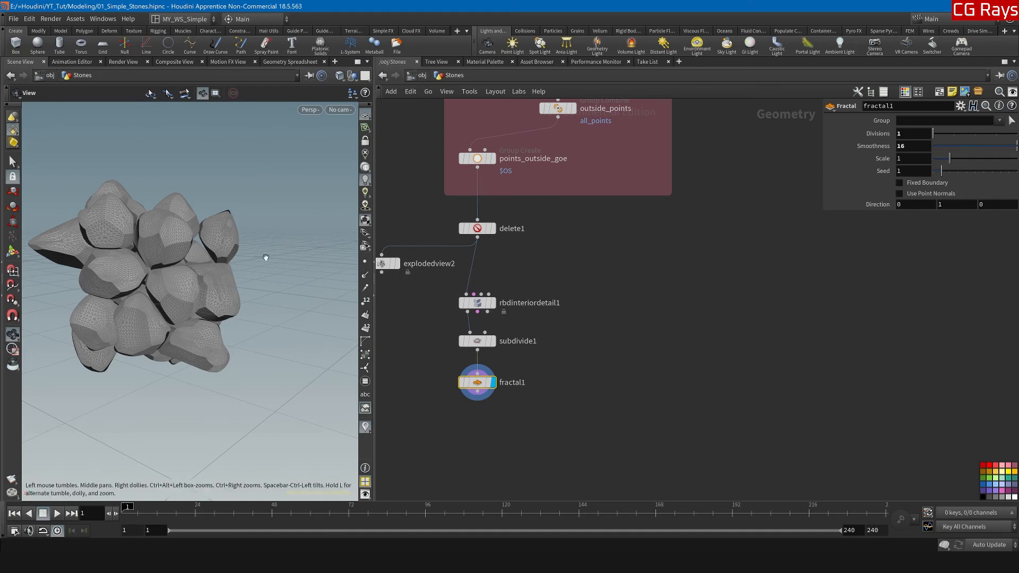
mouse_move(1005, 146)
mouse_down()
mouse_move(966, 146)
mouse_move(1017, 146)
mouse_up()
double_click(928, 146)
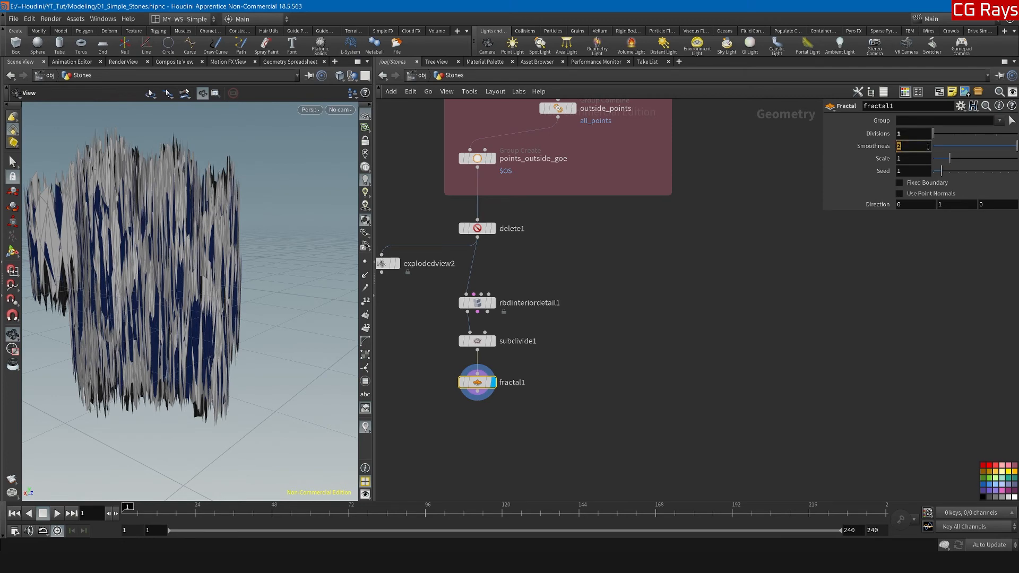
text(16)
key(Return)
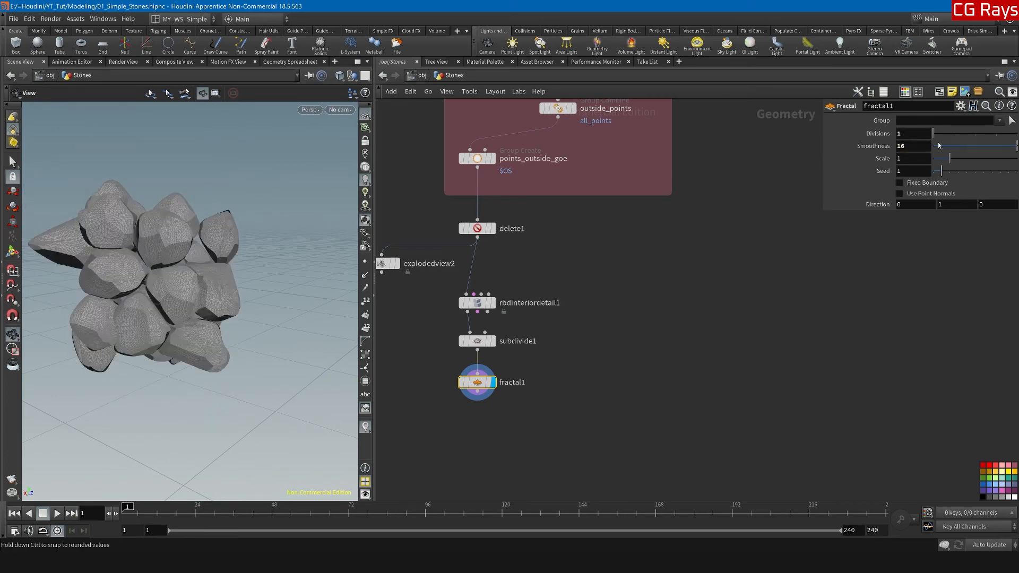
Step: Reduce the Fractal node's scale to 0.2 and enable Fixed Boundary
scroll(201, 291, up, 3)
drag(200, 291, 148, 268)
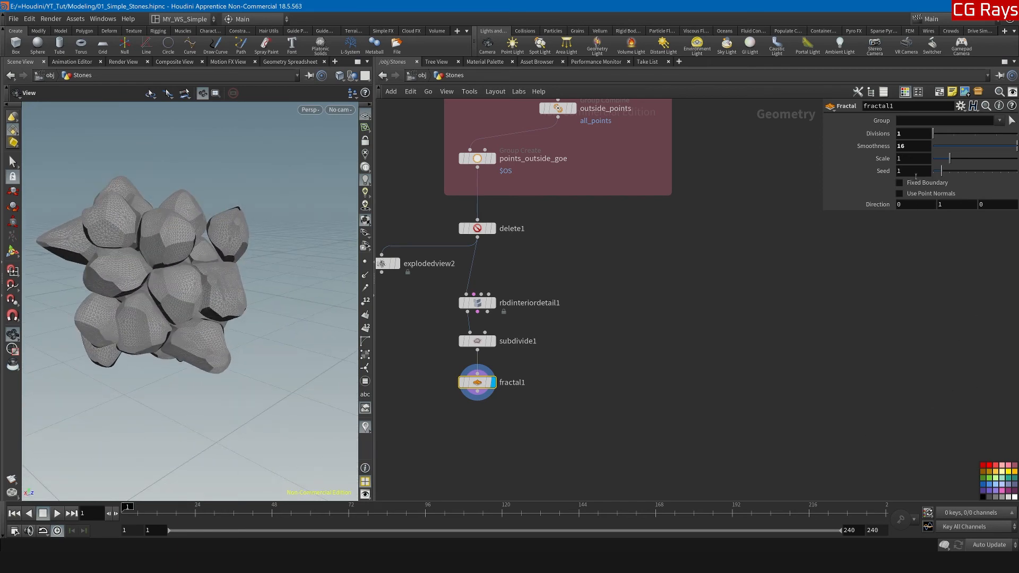
middle_drag(884, 159, 837, 155)
click(907, 184)
Step: Add a Smooth node below fractal1, fed by its output, and display the smoothed stones
middle_drag(526, 445, 539, 427)
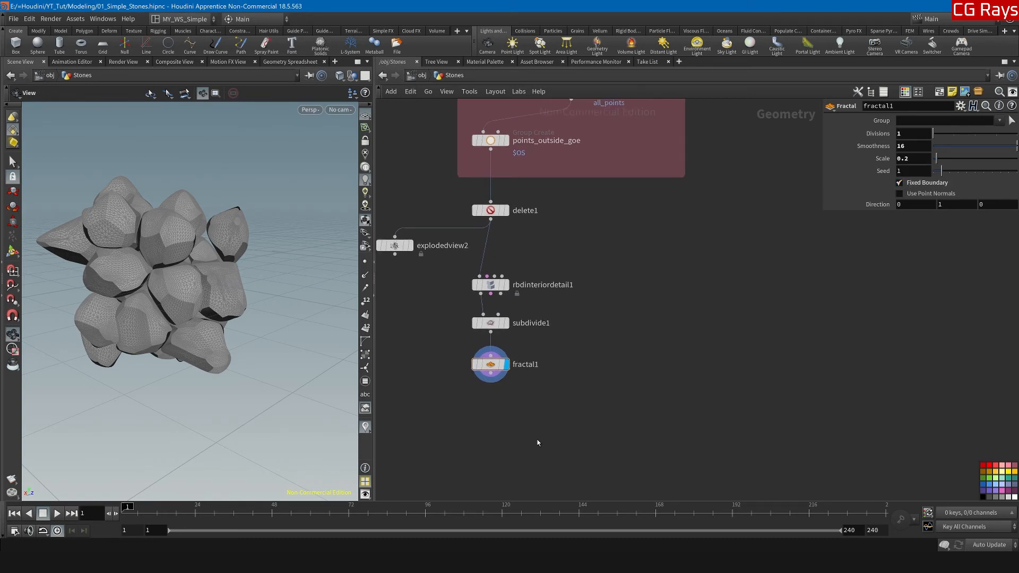
scroll(146, 242, up, 2)
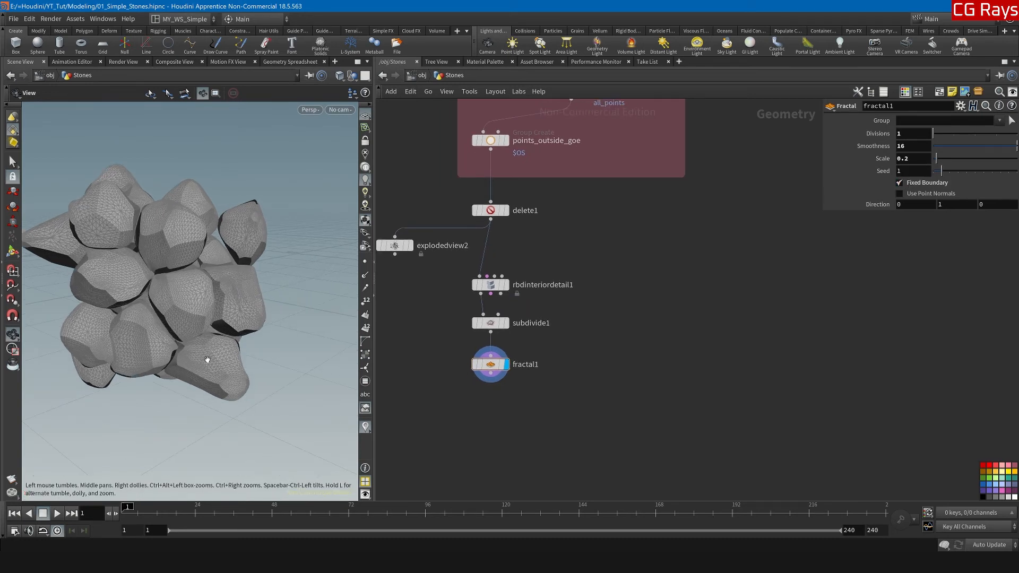
key(Tab)
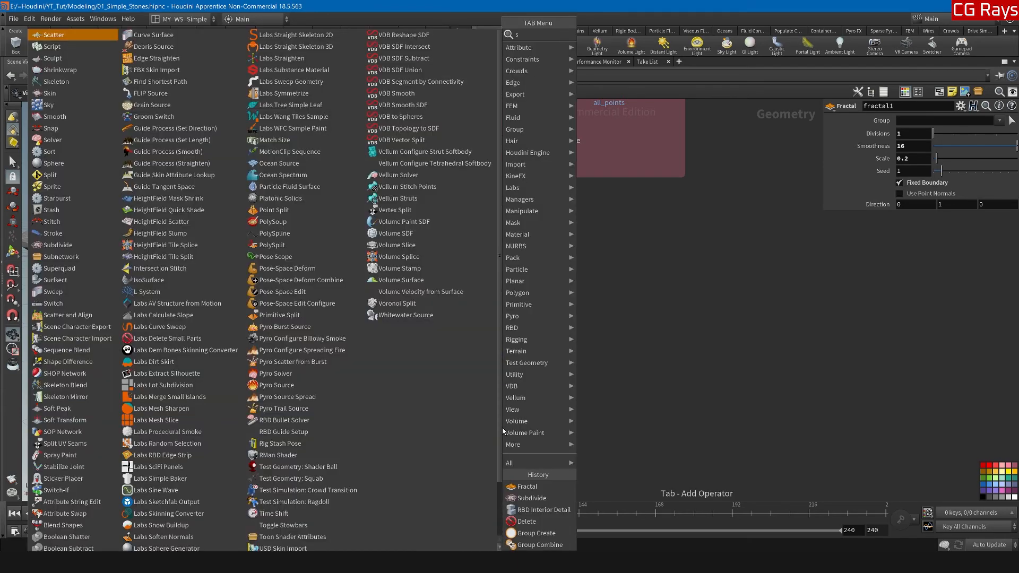
text(smo)
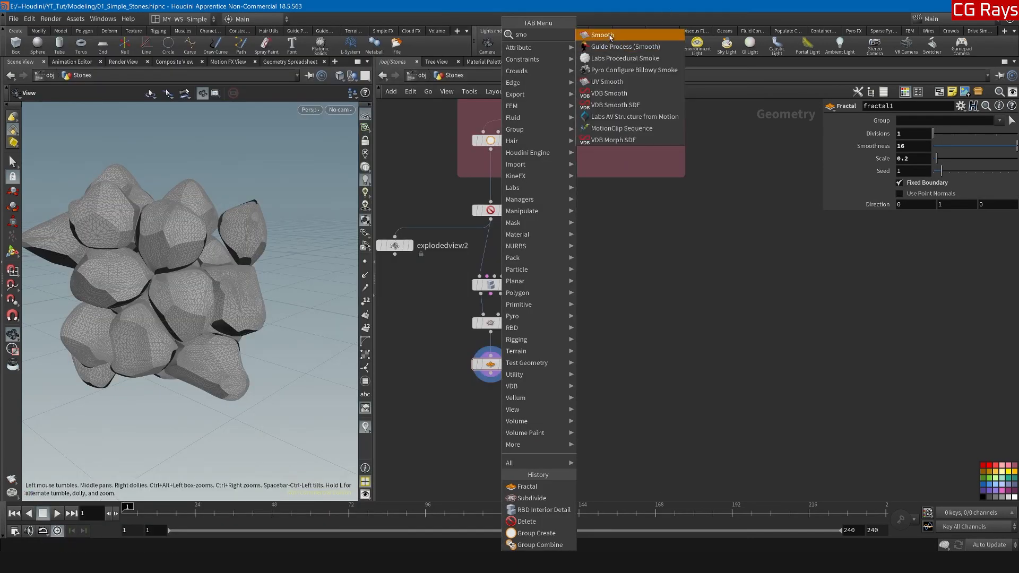
key(Return)
click(493, 406)
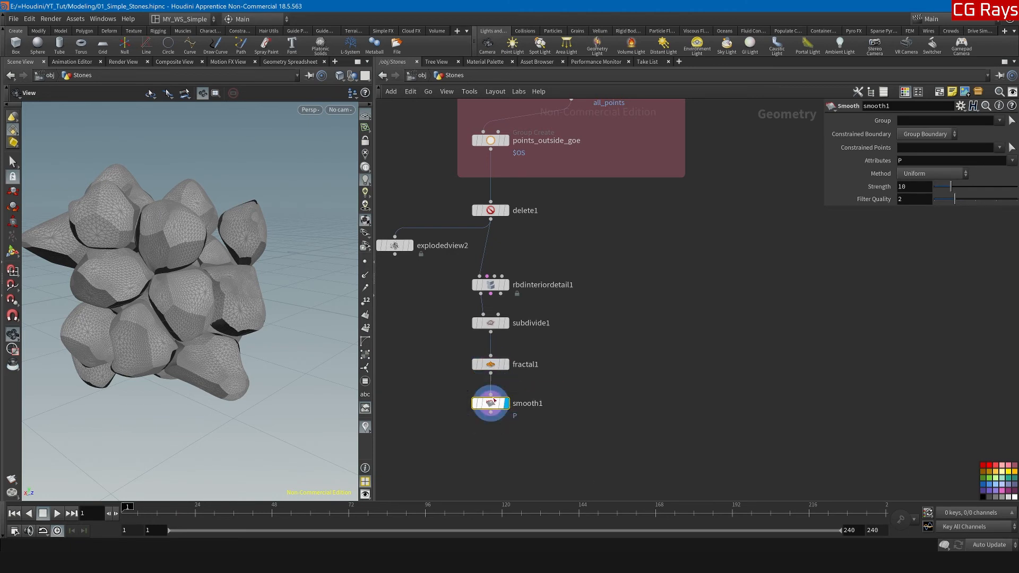
Step: Try Use Point Normals on fractal1 and turn the option back off
click(490, 364)
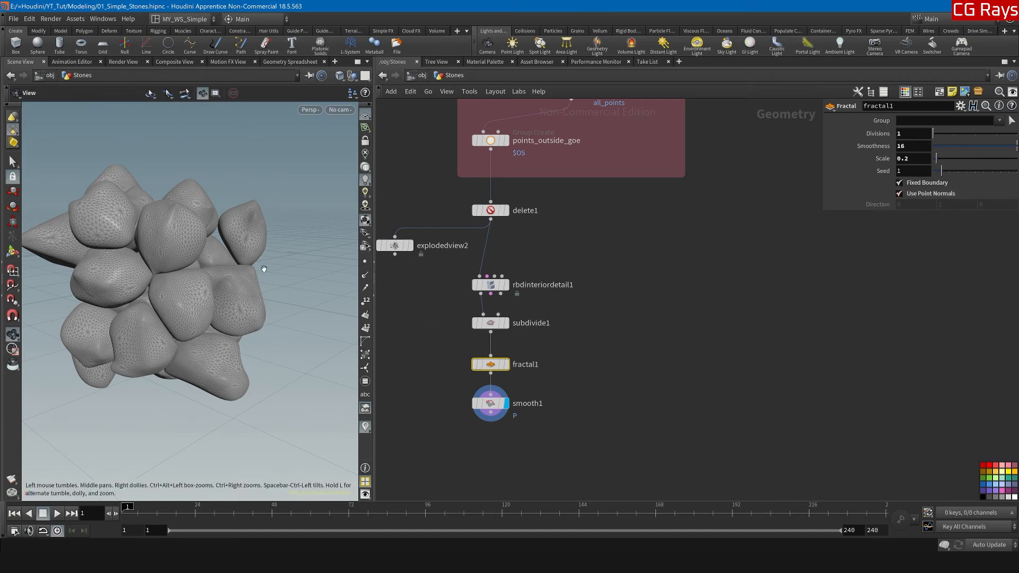
click(922, 196)
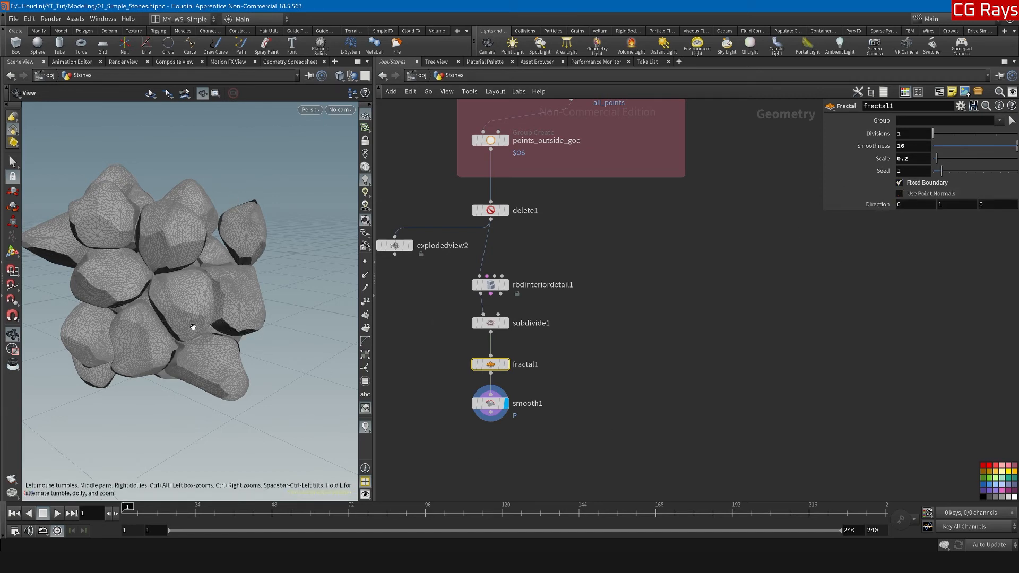
drag(202, 353, 183, 329)
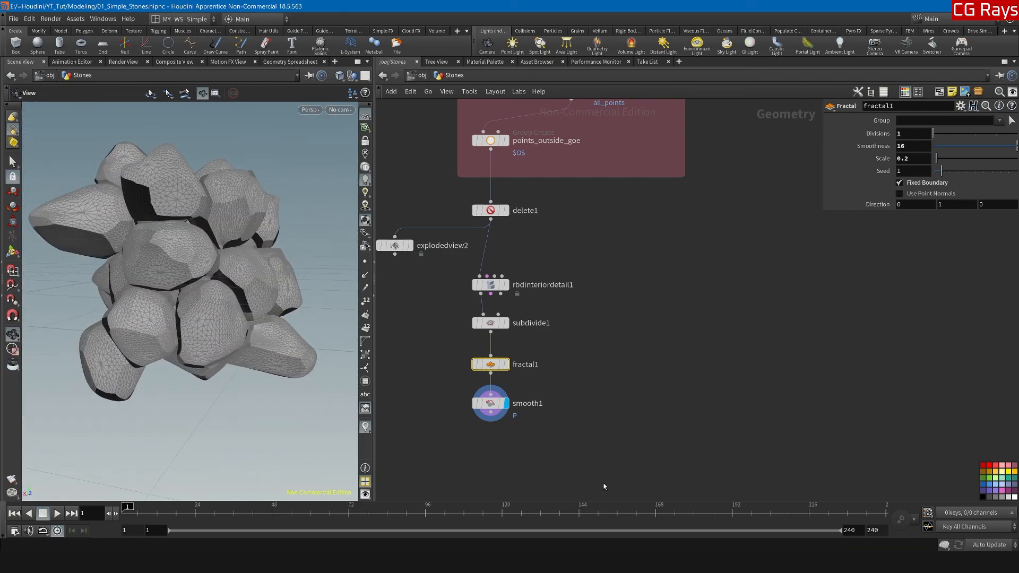
Step: Move explodedview2 down beside smooth1, rewire its input to smooth1's output, and display the separated stones
click(491, 403)
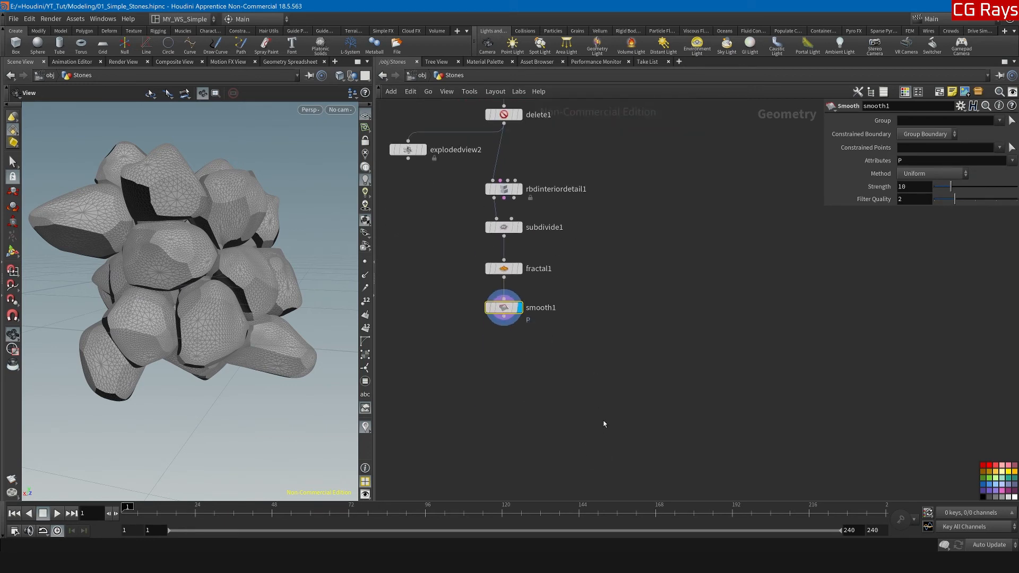
click(407, 150)
drag(407, 149, 428, 360)
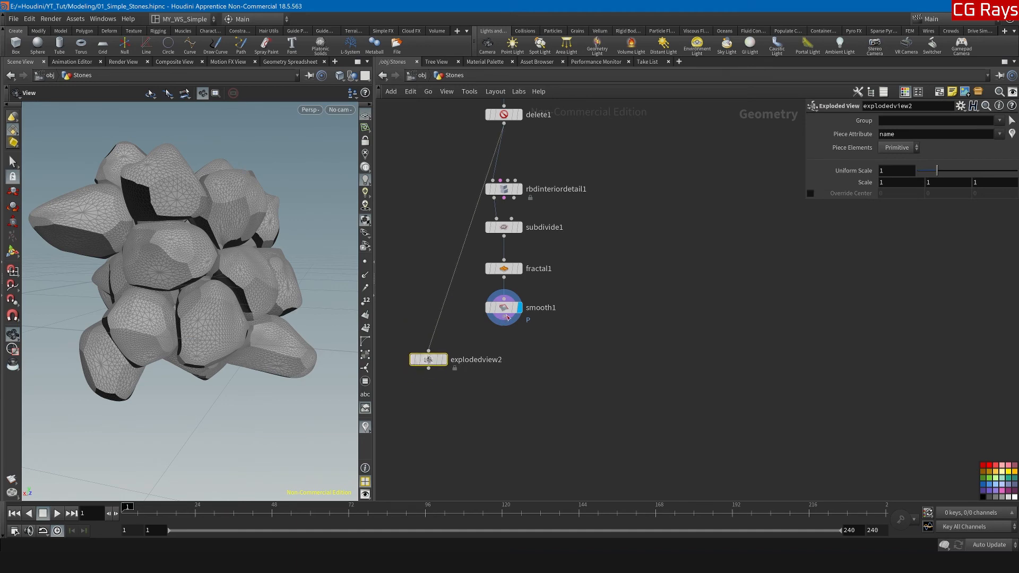
click(507, 317)
click(429, 352)
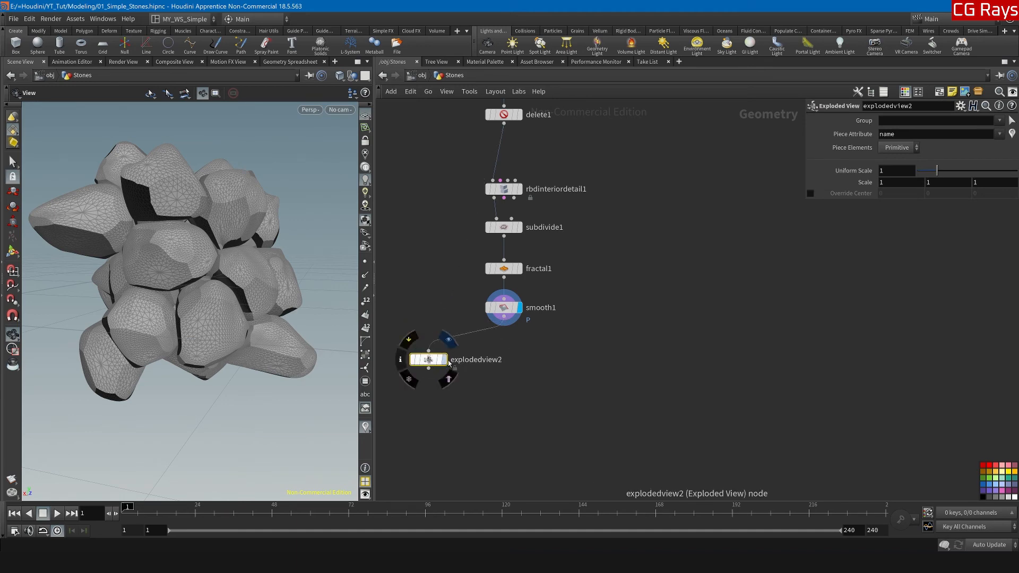
click(444, 360)
right_drag(200, 337, 182, 338)
drag(181, 338, 208, 366)
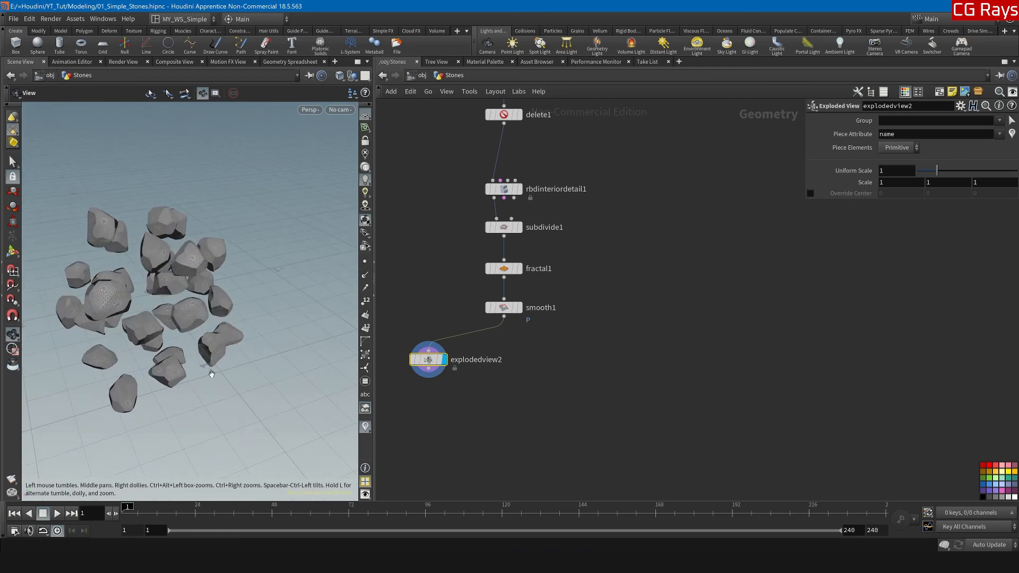
mouse_move(191, 333)
mouse_down()
mouse_move(183, 322)
mouse_move(198, 320)
mouse_up()
Step: Add an orange-yellow Null node below smooth1, feed it from smooth1's output, and display it
middle_drag(553, 397, 566, 392)
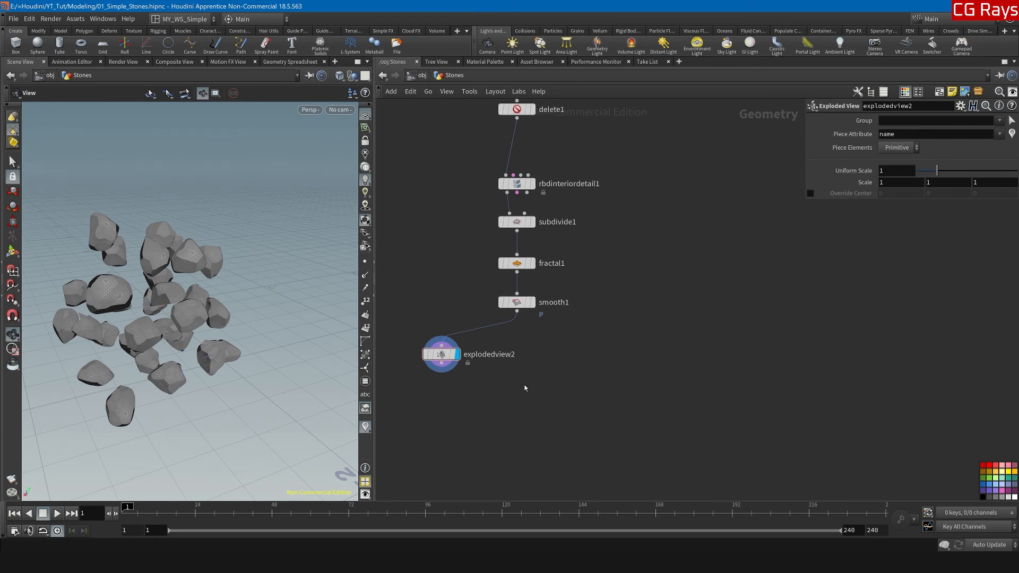
key(Tab)
text(nul)
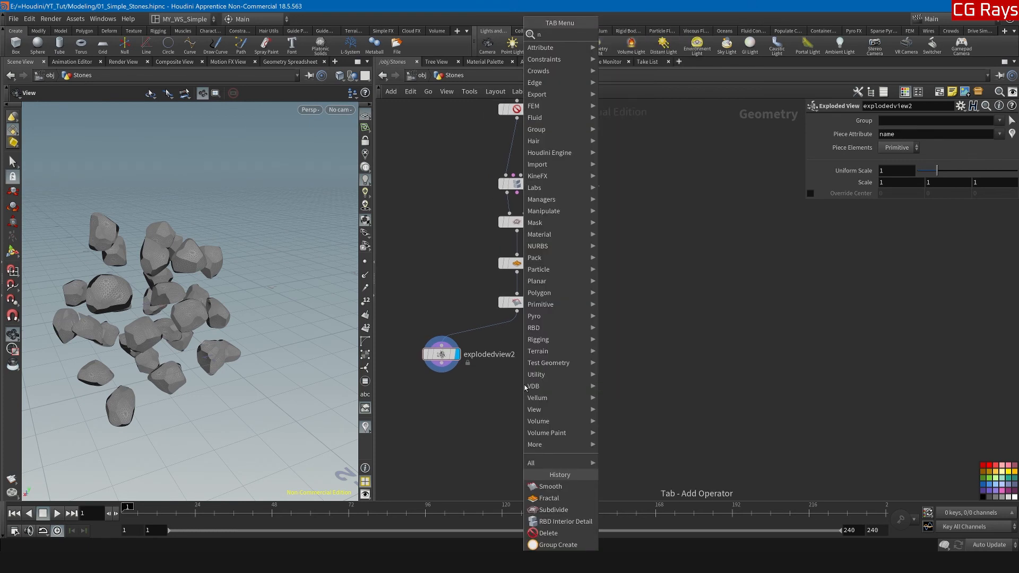
key(Return)
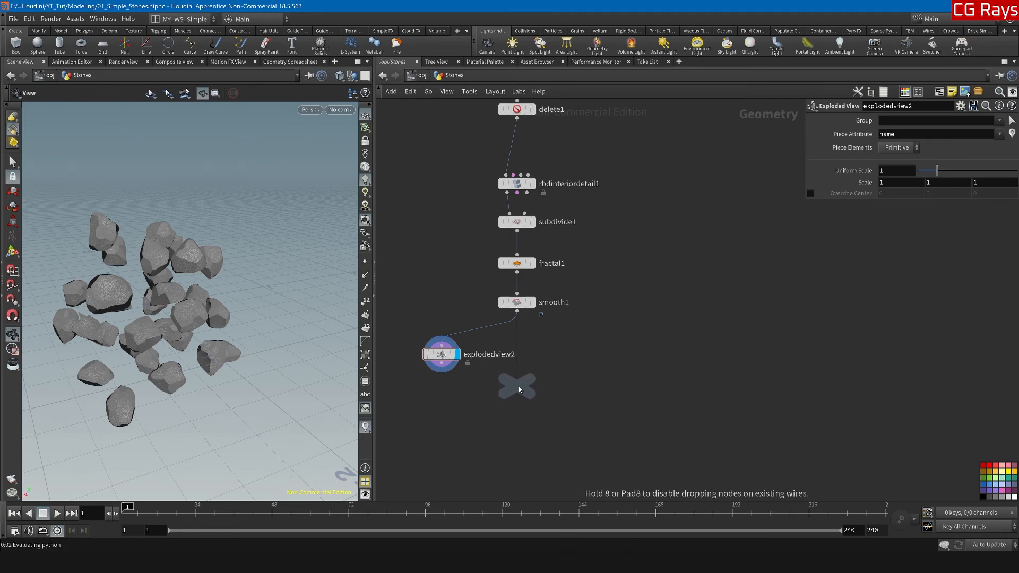
click(518, 386)
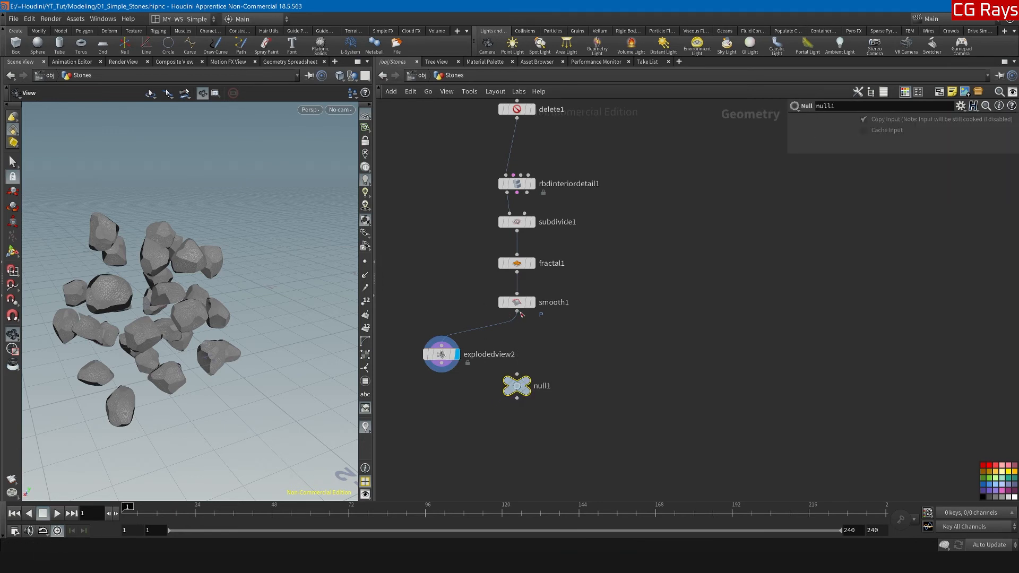
click(517, 311)
click(517, 374)
click(537, 365)
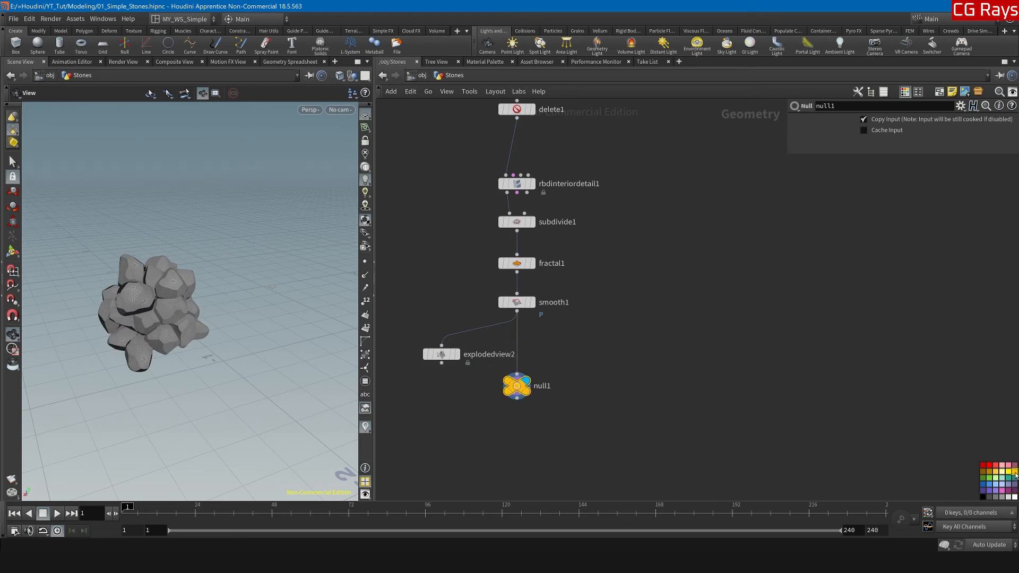
Step: Rename the Null node OUT_Stones and move it slightly lower in the network
scroll(525, 379, up, 3)
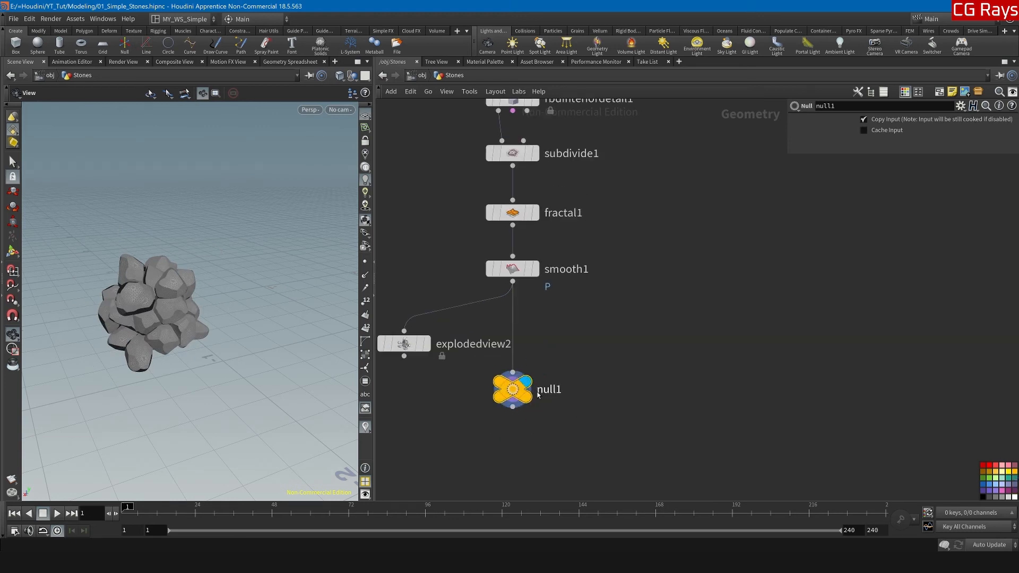
double_click(543, 396)
text(OUT)
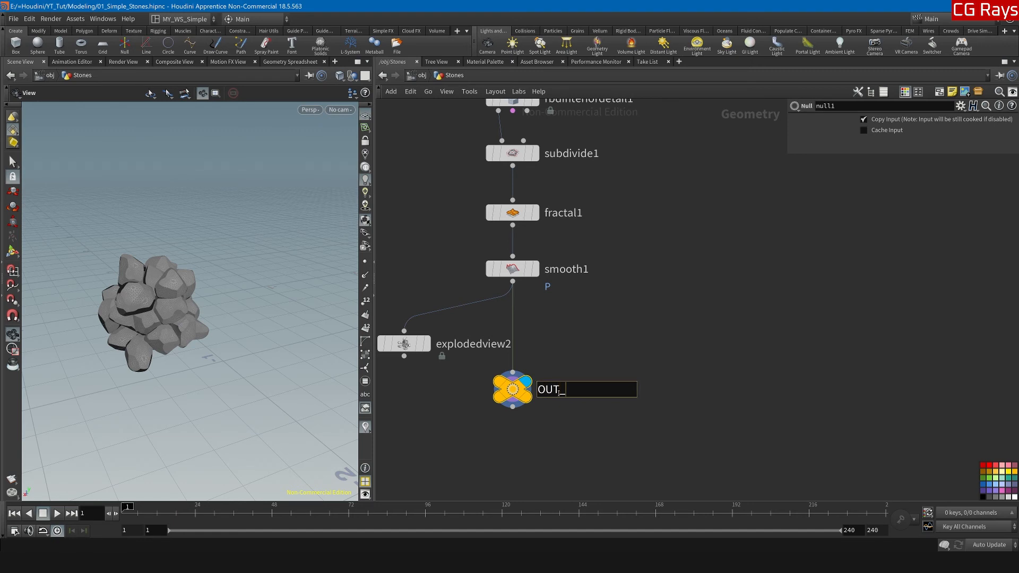
text(_Stones)
key(Return)
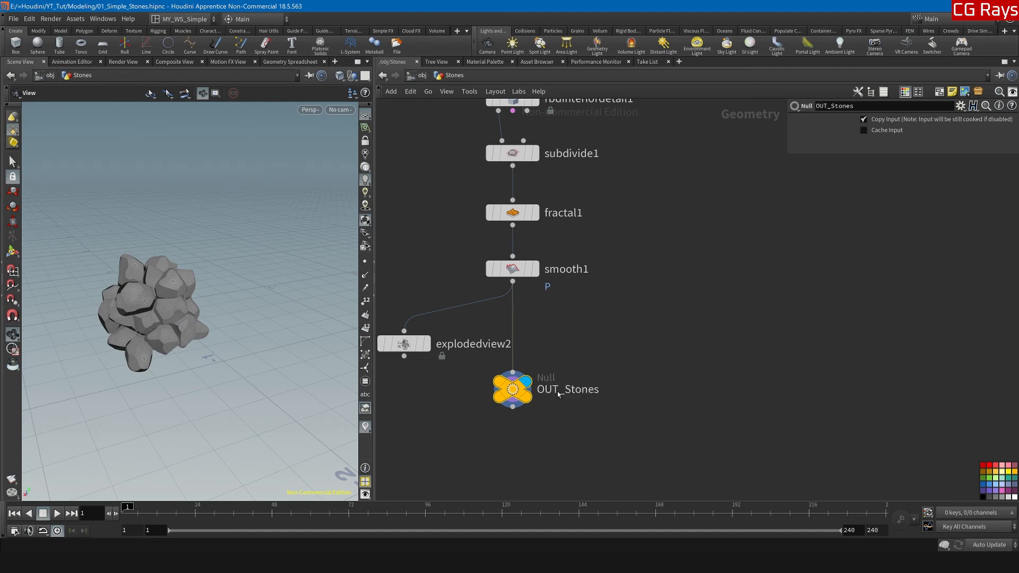
drag(513, 390, 514, 408)
middle_drag(605, 390, 619, 332)
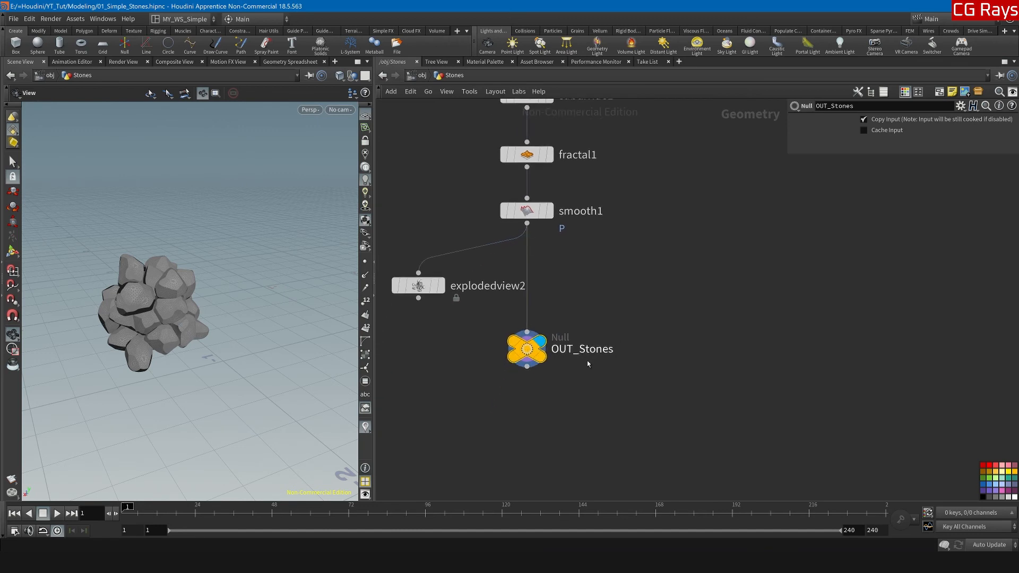
Step: Display explodedview2 to examine the finished stones as separate pieces
click(441, 285)
mouse_move(542, 343)
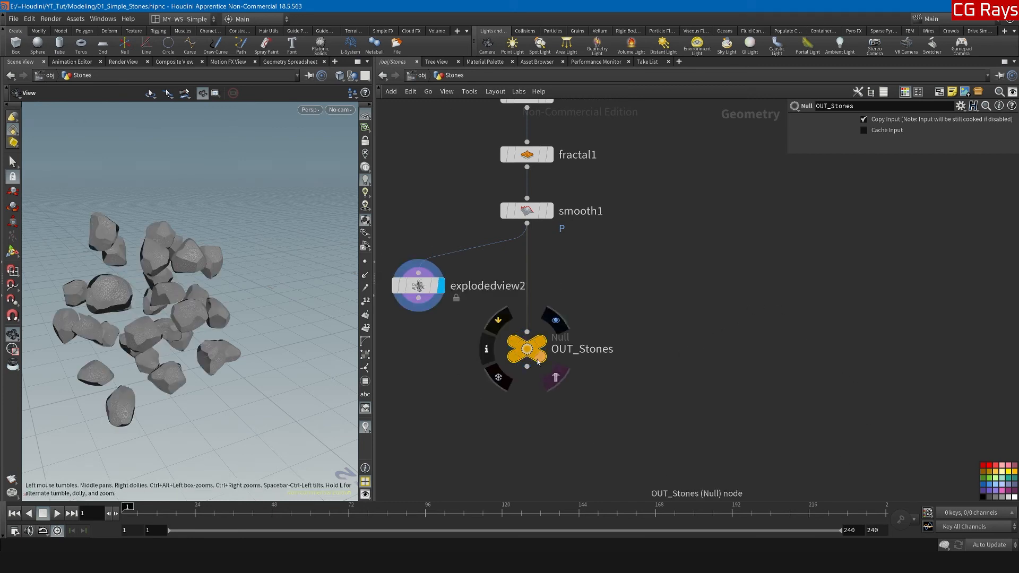
Step: Set only the render flag on the OUT_Stones null and rename it OUT_Stones_Hi_RES
ctrl+click(541, 344)
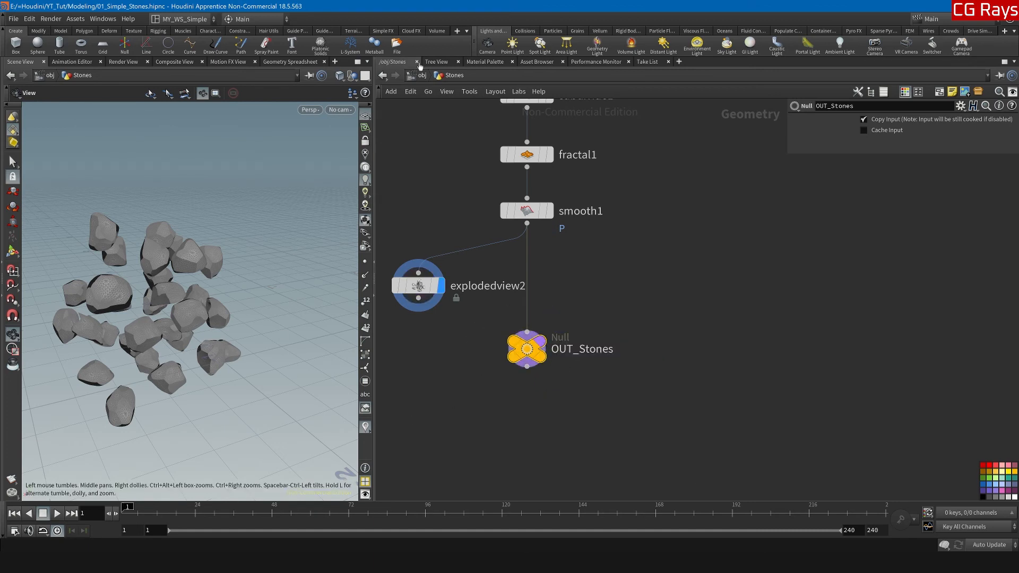
middle_drag(633, 278, 589, 204)
scroll(617, 397, down, 1)
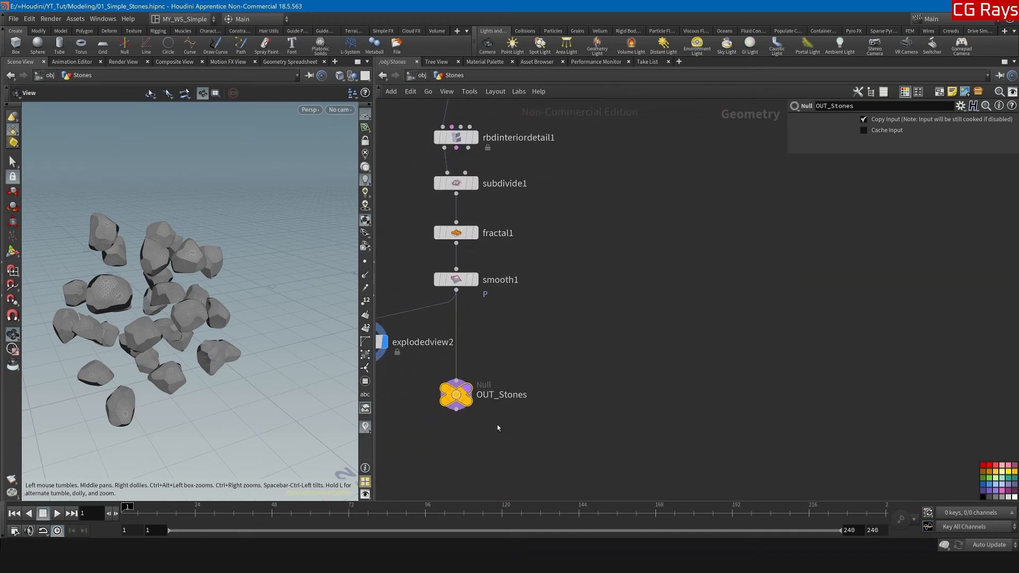
double_click(474, 398)
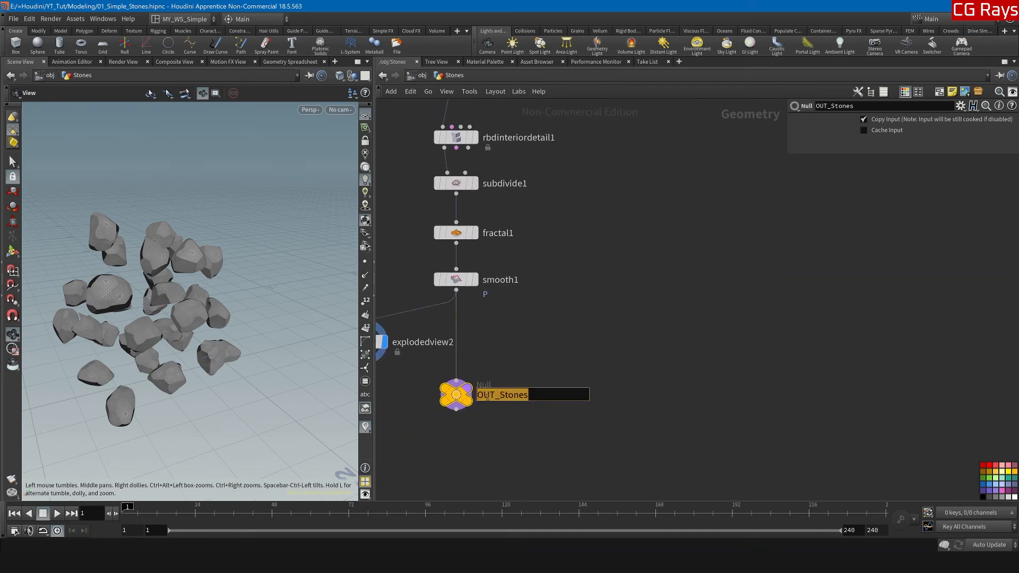
click(541, 400)
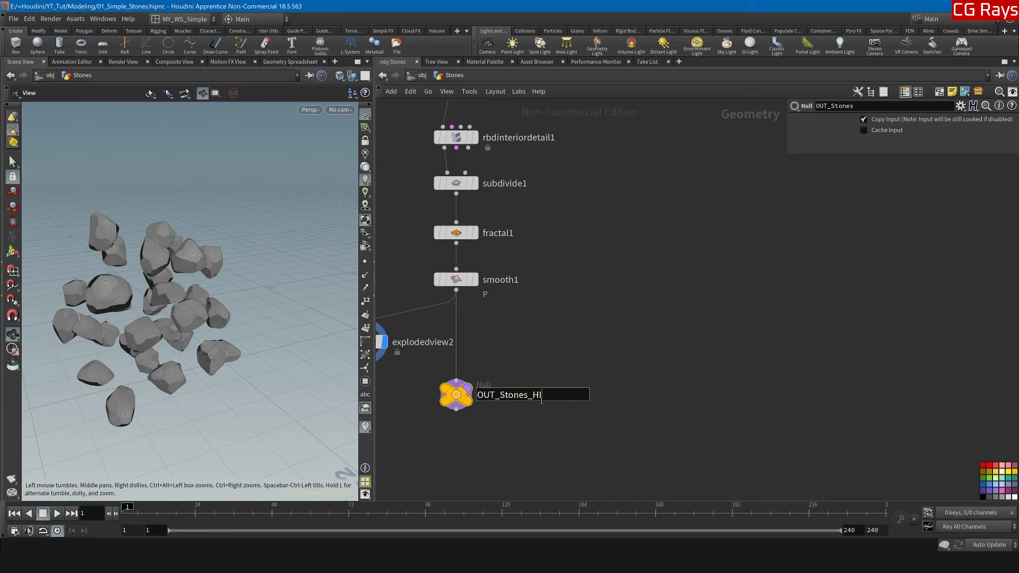
text(_Hi_RES)
key(Return)
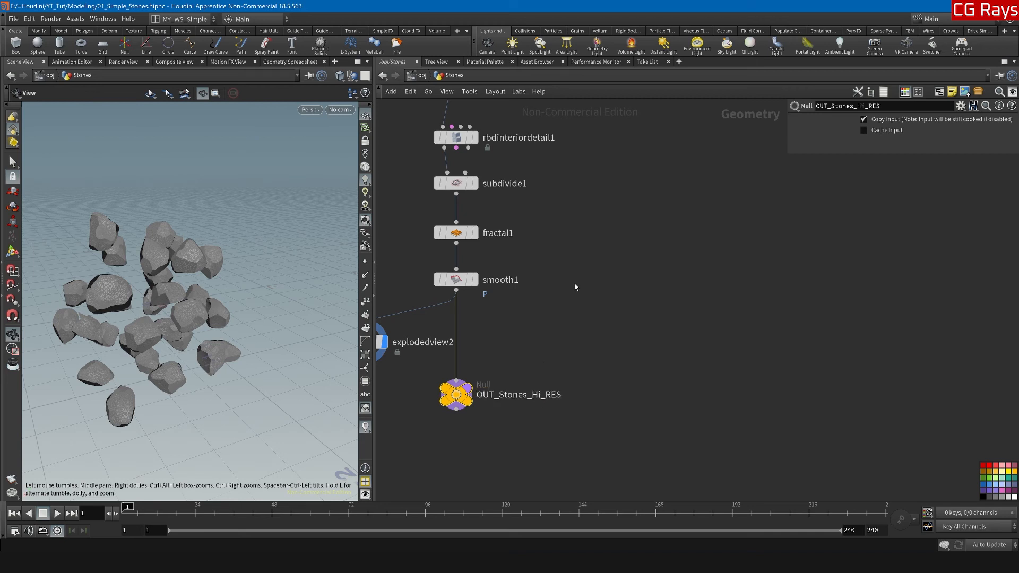
Step: Display the delete1 node to view the stones before interior detail, subdivision, fractal and smoothing
scroll(551, 290, down, 3)
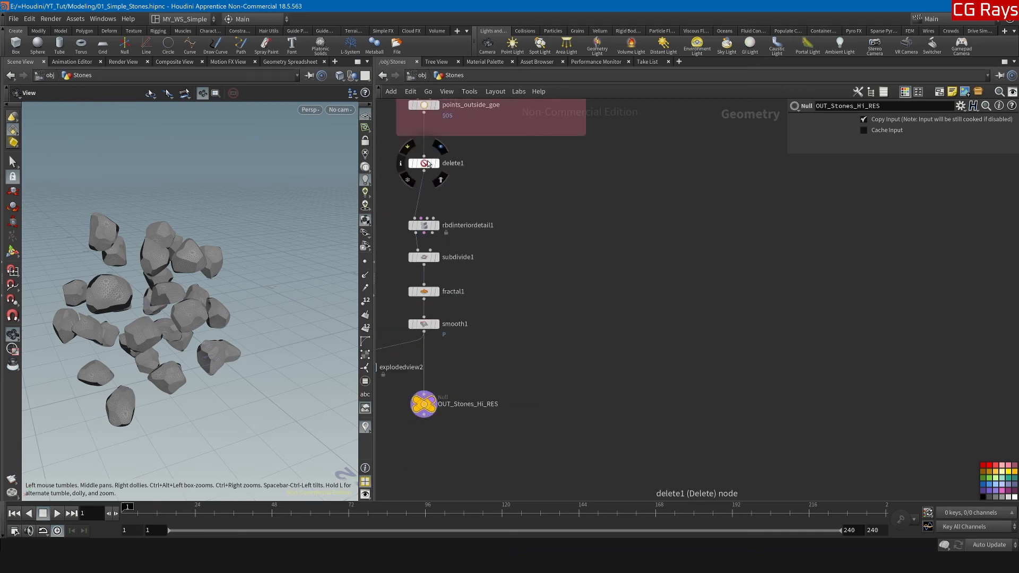
click(425, 162)
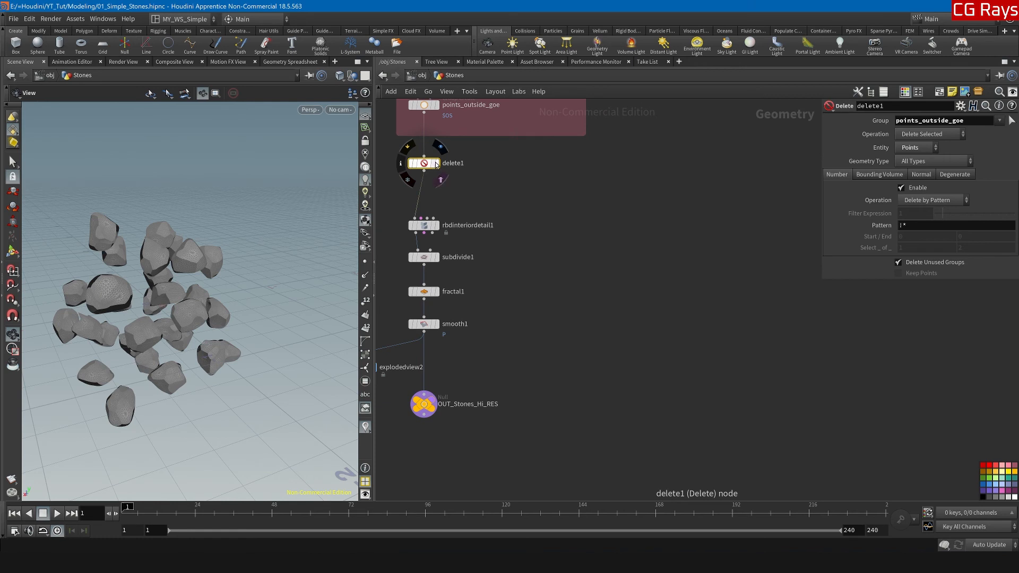
click(437, 163)
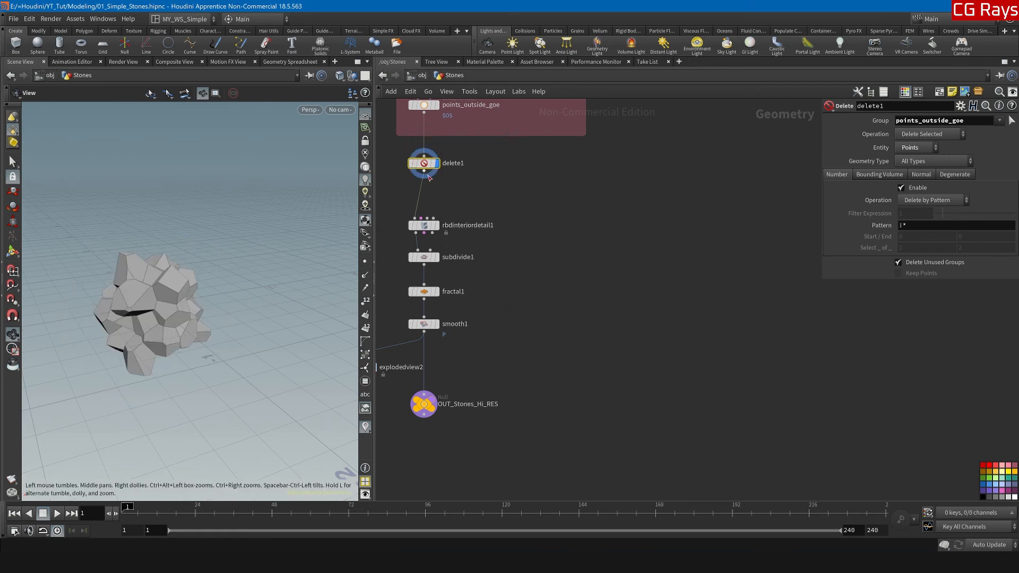
Step: Duplicate explodedview2 to the right of the node chain, feed the copy from delete1's output, and display it
middle_drag(430, 178, 513, 161)
click(452, 352)
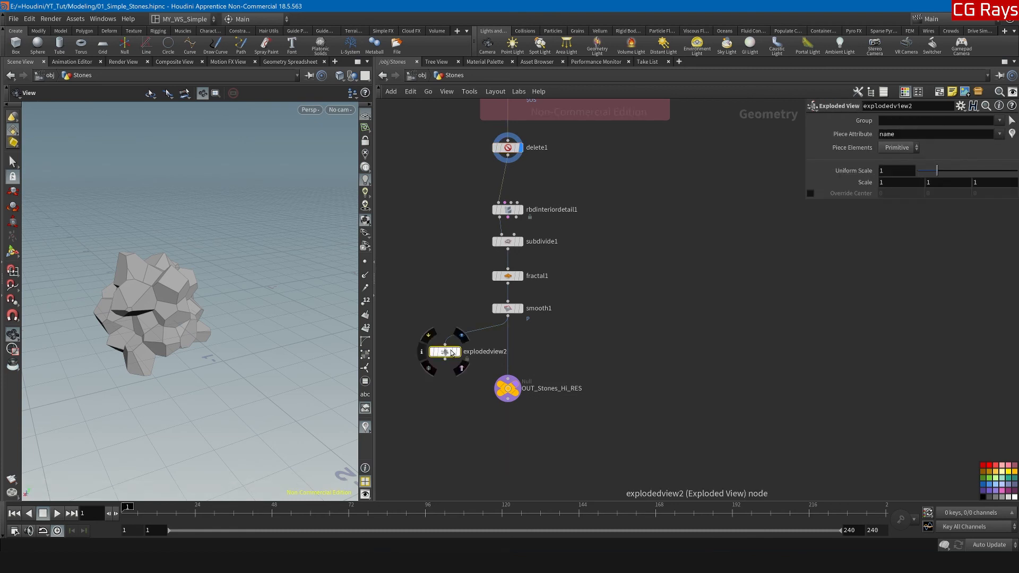
alt+drag(451, 350, 686, 261)
drag(508, 155, 694, 287)
click(695, 262)
middle_drag(673, 345, 670, 361)
drag(680, 307, 677, 329)
Step: Add a Null node beside OUT_Stones_Hi_RES, feed it from explodedview3's output, and display it
key(Tab)
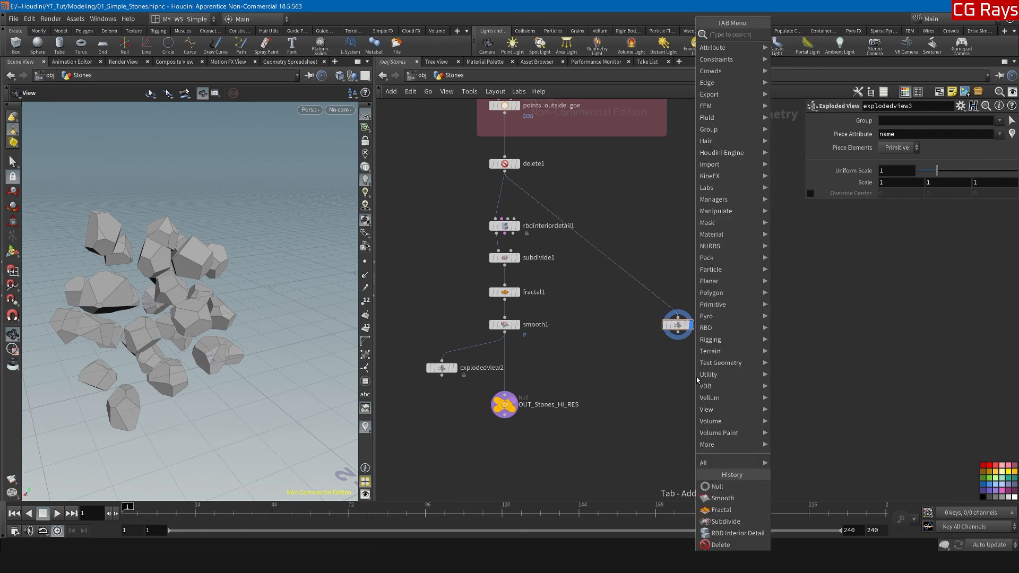
click(726, 487)
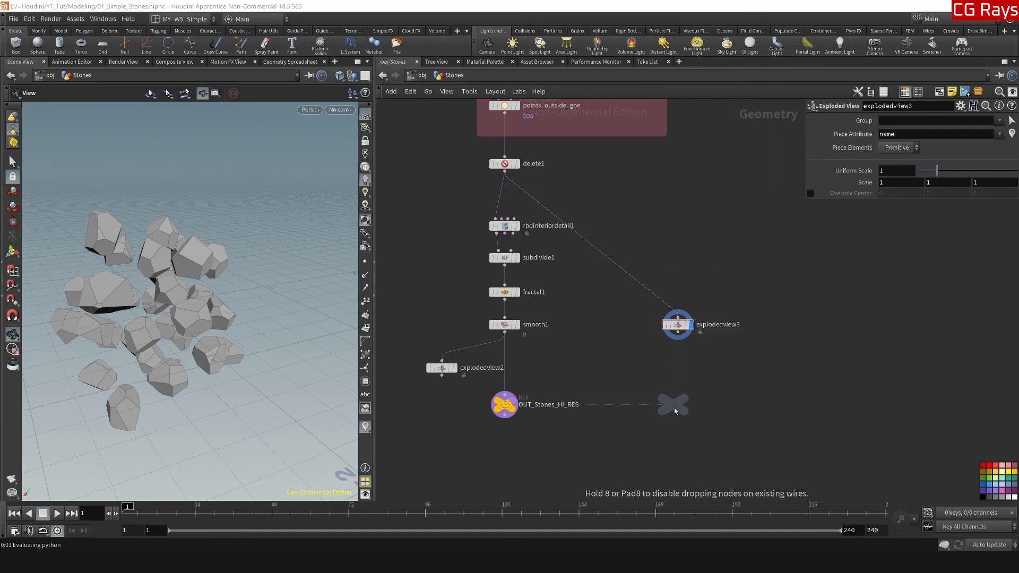
click(674, 407)
click(678, 332)
click(673, 397)
click(682, 404)
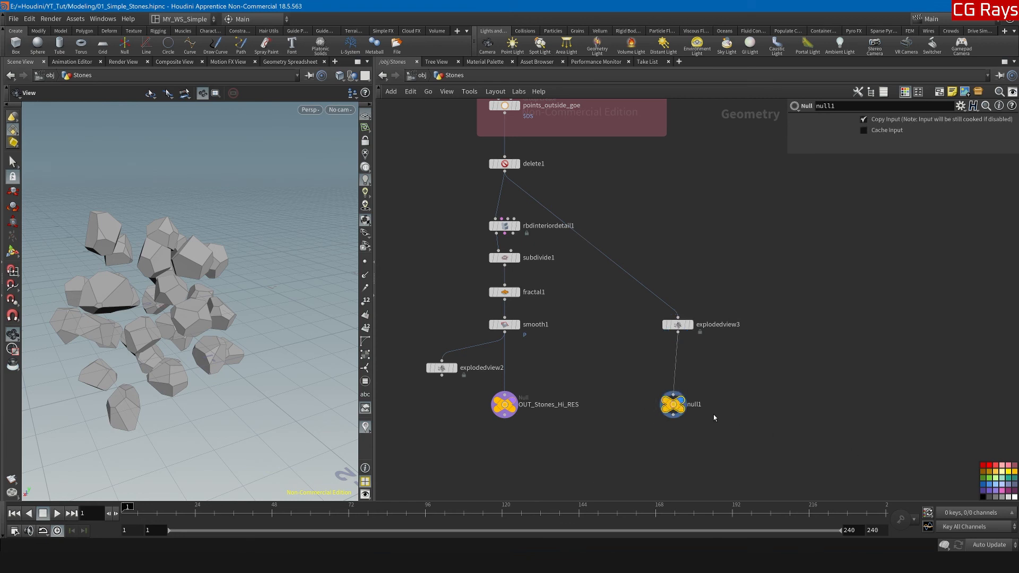
Step: Rename the new Null OUT_Stones_Lo_RES and align it directly below explodedview3
scroll(699, 419, up, 2)
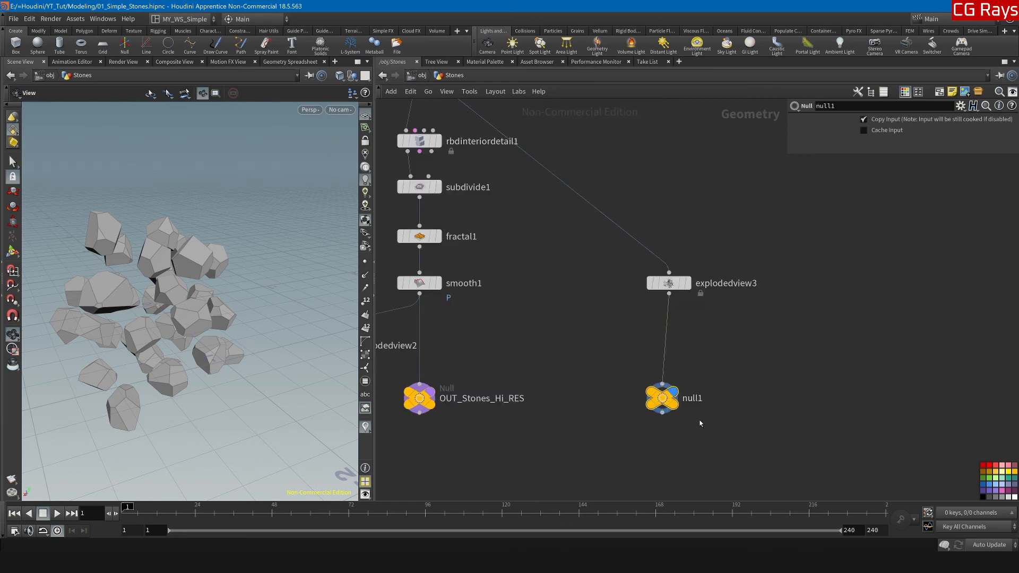
double_click(688, 401)
text(O)
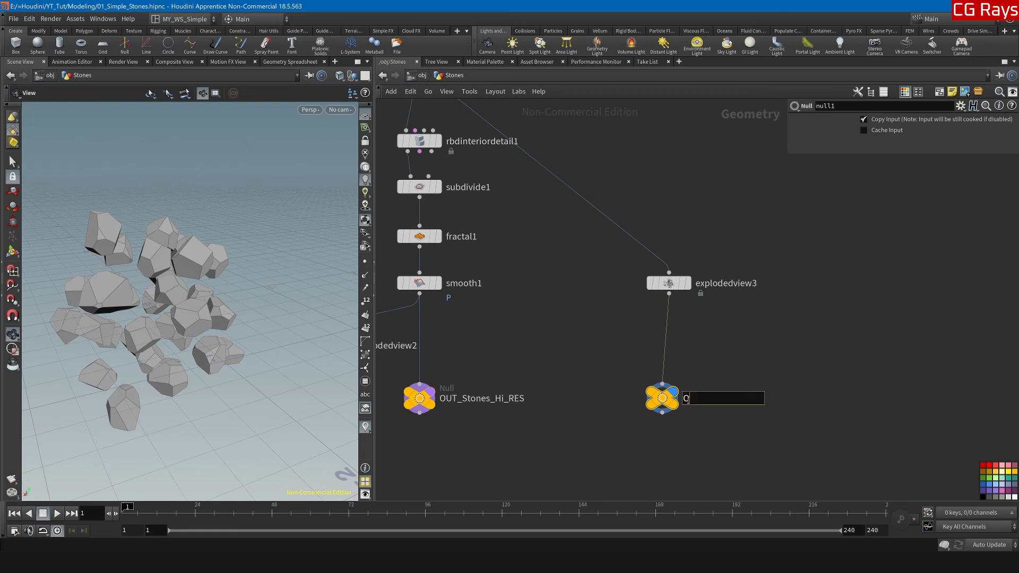
text(UT_Stones_Lo_RES)
key(Return)
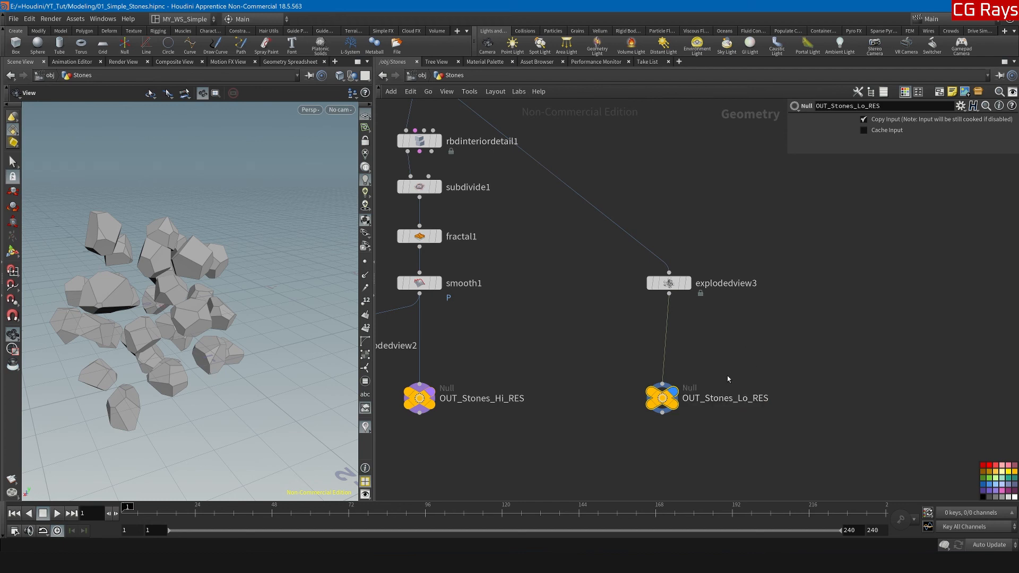
drag(657, 406, 664, 406)
scroll(557, 413, down, 1)
middle_drag(553, 422, 555, 397)
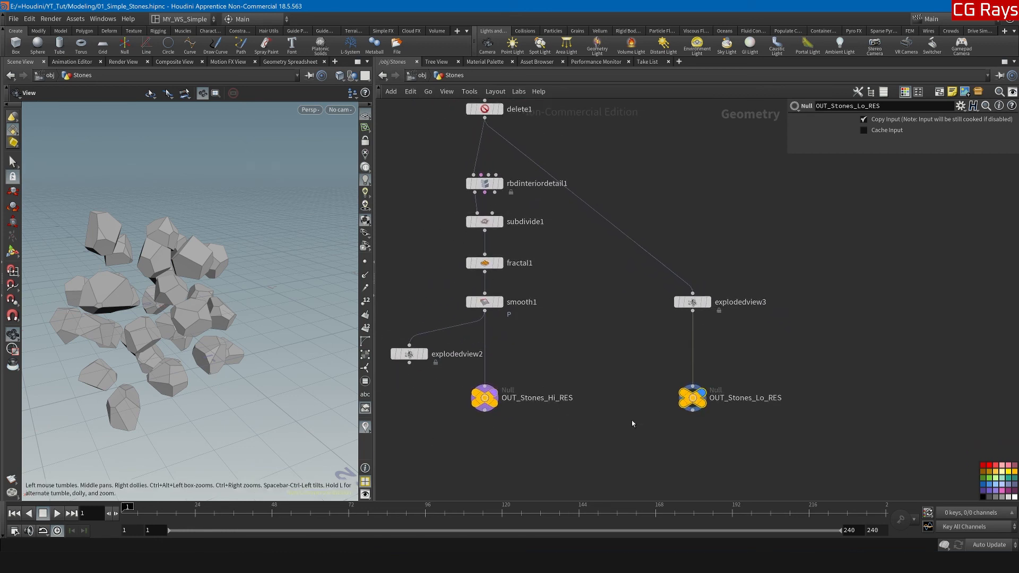
Step: Display OUT_Stones_Hi_RES and its exploded view, explodedview2, to examine the high-resolution stones
click(496, 396)
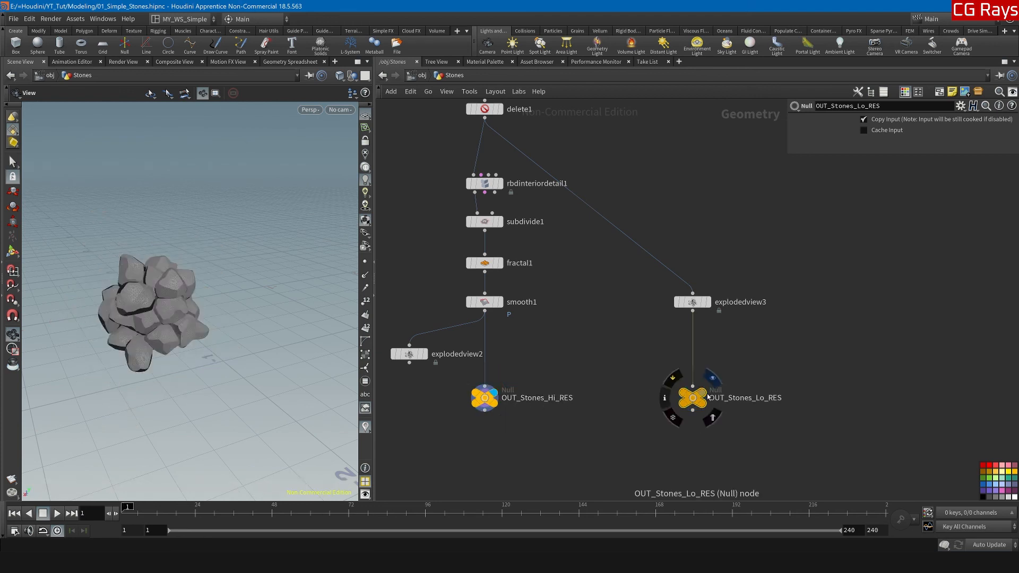
mouse_move(435, 360)
click(429, 334)
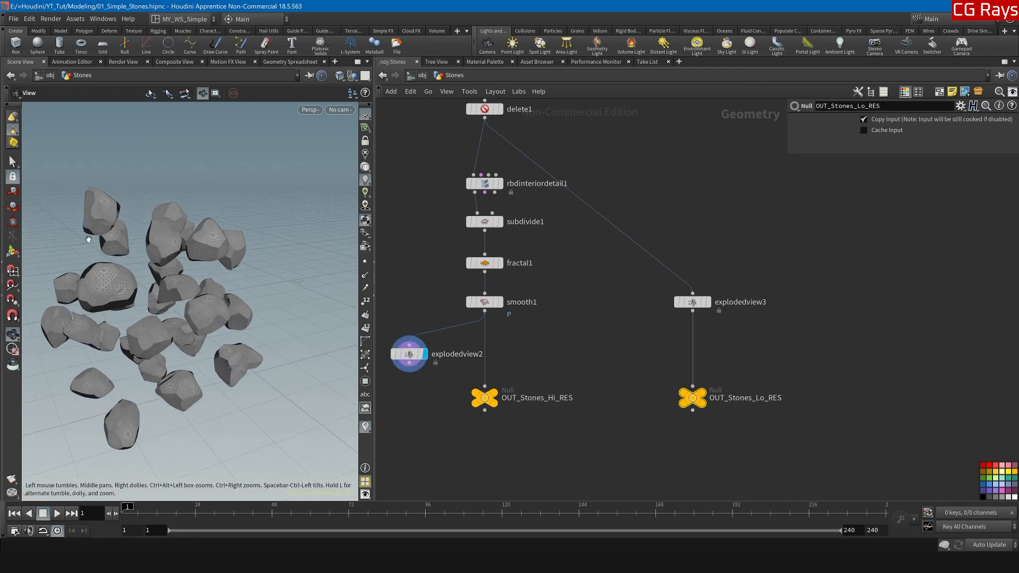
drag(170, 361, 140, 320)
Step: Compare the low-resolution stones of explodedview3 with the high-resolution stones of explodedview2 from several angles
click(708, 302)
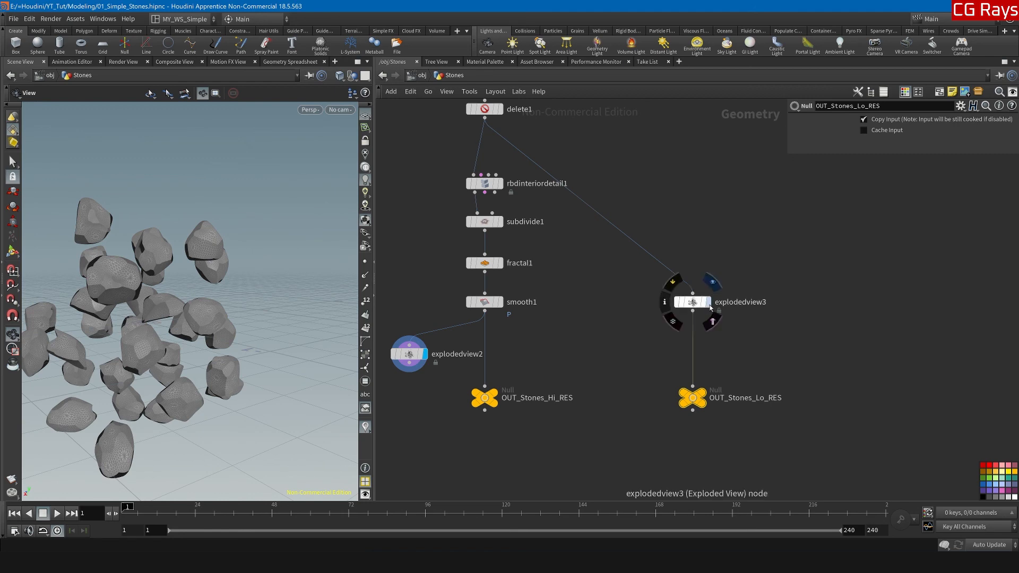
drag(122, 366, 200, 378)
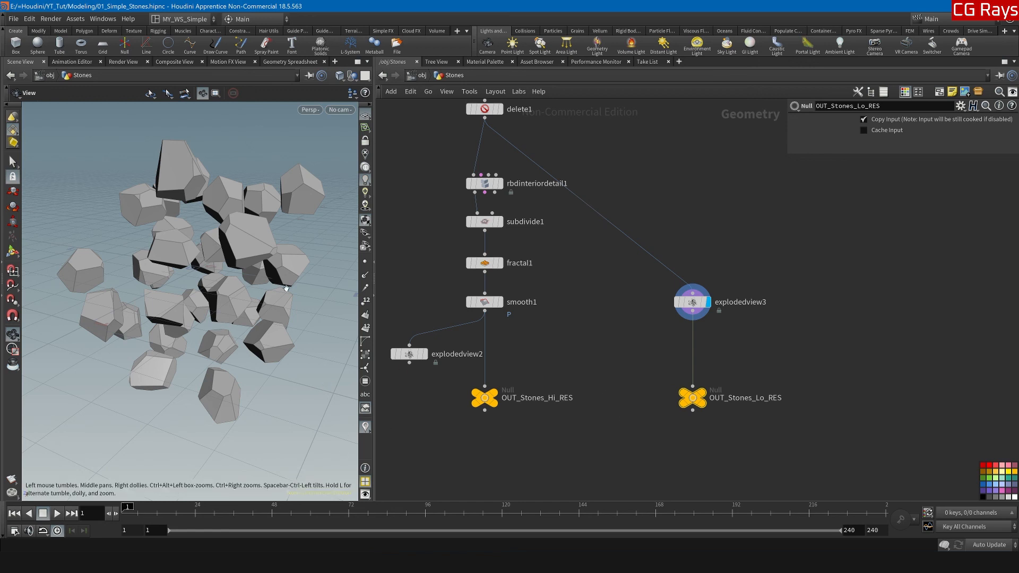
drag(165, 277, 286, 270)
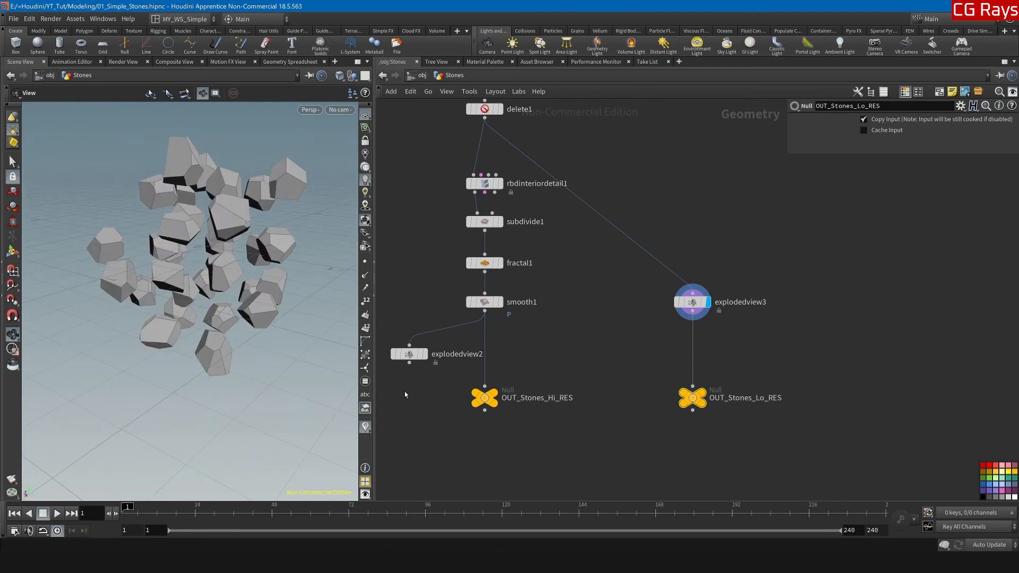
click(425, 354)
mouse_move(228, 283)
mouse_down()
mouse_move(177, 265)
mouse_move(212, 282)
mouse_up()
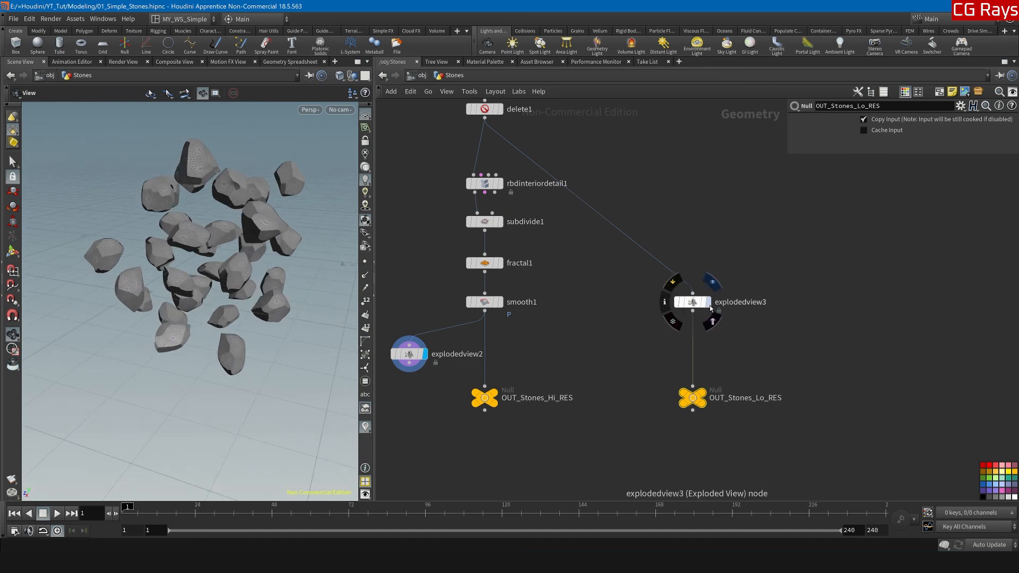
Step: Display explodedview3 and set only the render flag on OUT_Stones_Hi_RES
click(708, 302)
drag(127, 255, 151, 249)
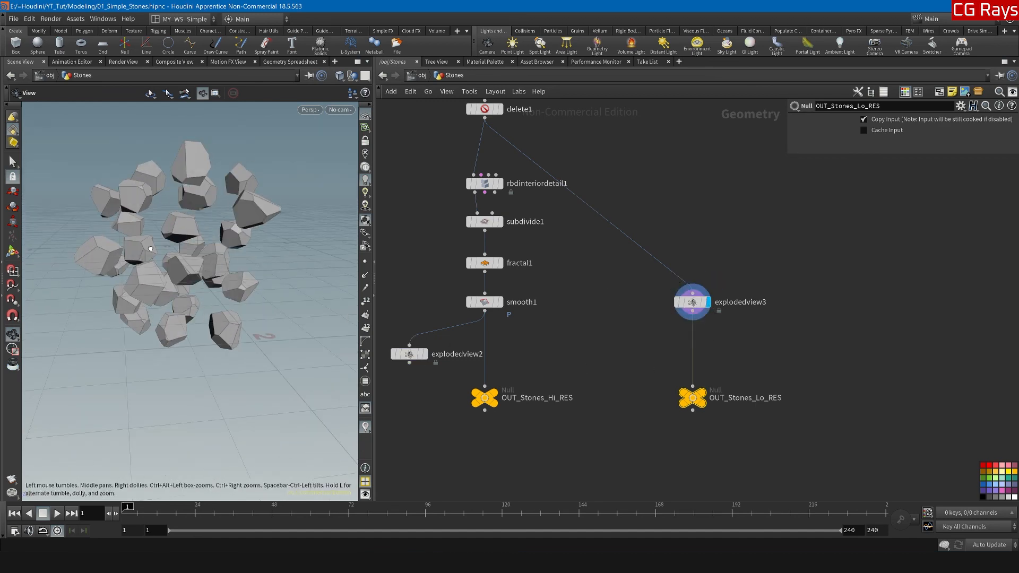
mouse_move(416, 356)
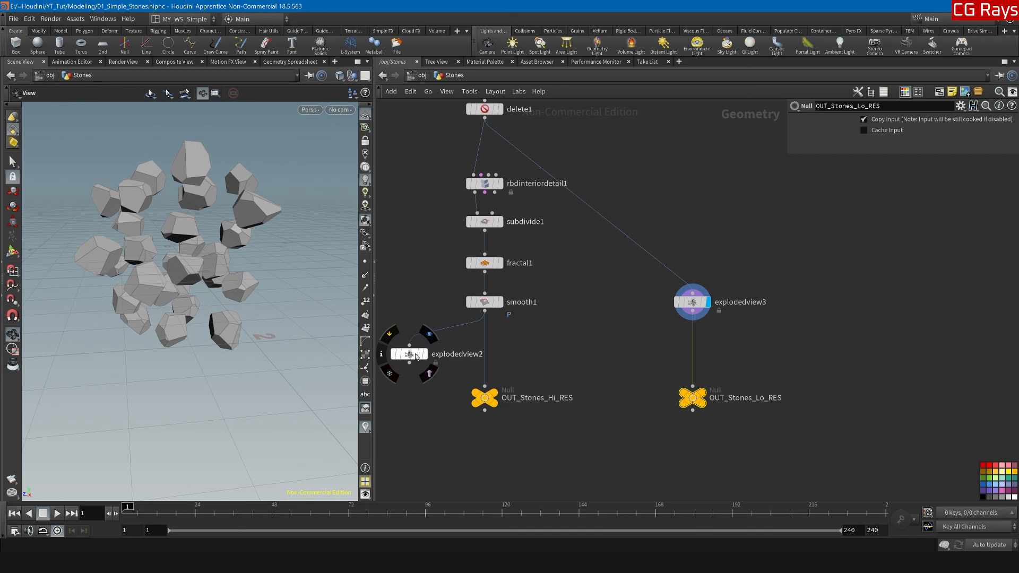
mouse_move(491, 398)
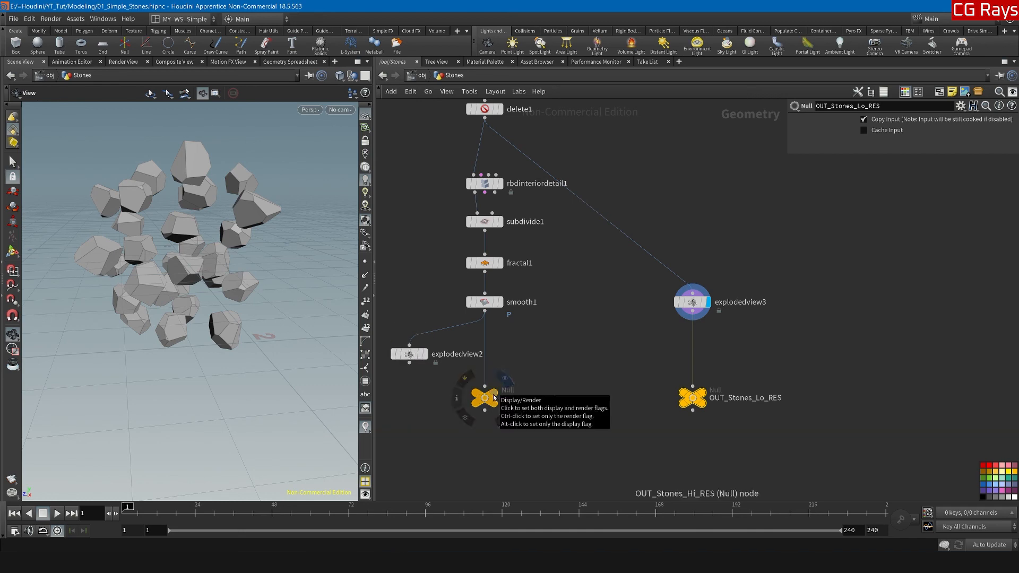
click(494, 398)
mouse_move(200, 309)
mouse_down()
mouse_move(205, 300)
mouse_move(212, 312)
mouse_up()
Step: Leave the Stones geometry network and go up to the object level
scroll(589, 305, down, 3)
scroll(612, 385, down, 4)
scroll(585, 404, down, 5)
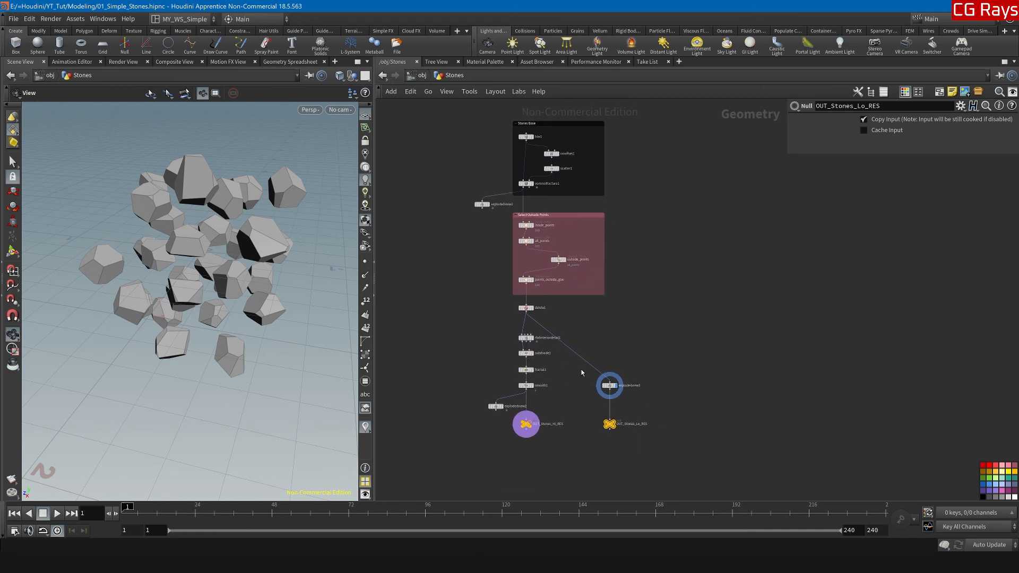
click(409, 75)
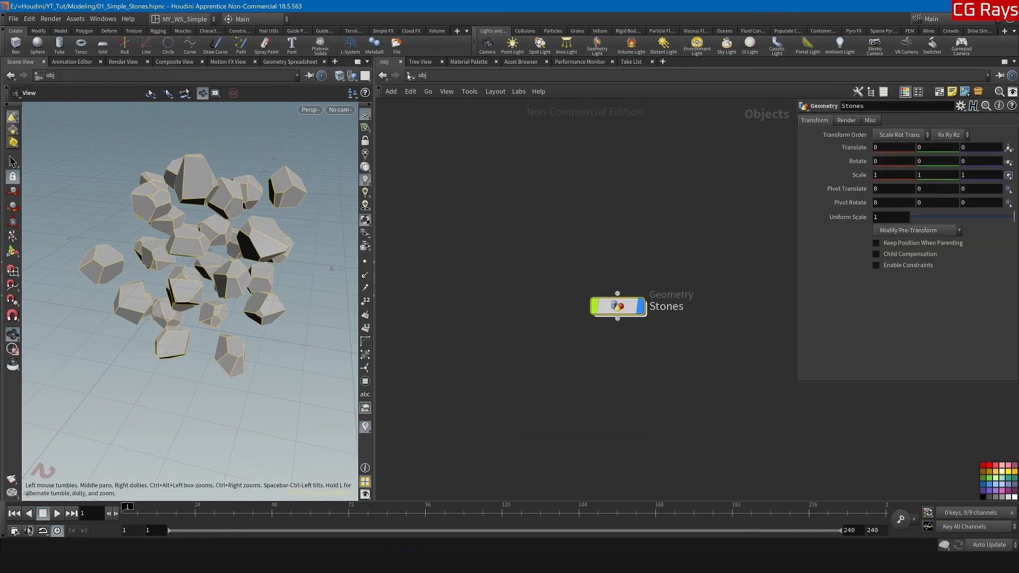